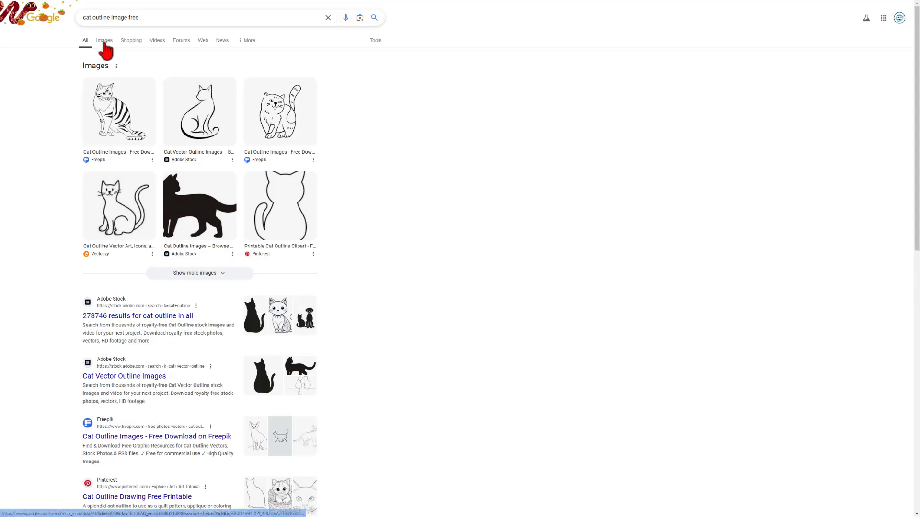
Open the Pinterest sitting-cat outline from the image results, capture its whole silhouette as a screenshot, and finish sharing the capture
left_click(103, 42)
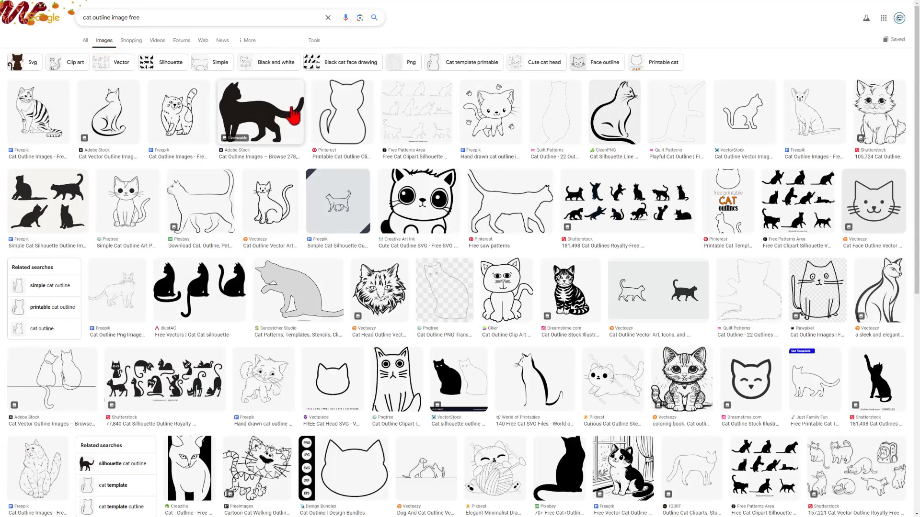
left_click(355, 126)
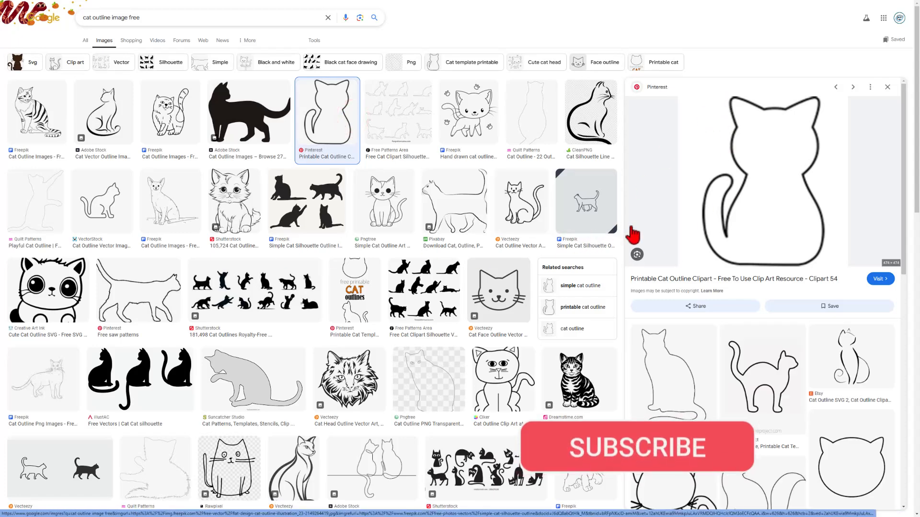
key("Print")
left_click_drag(694, 92, 831, 269)
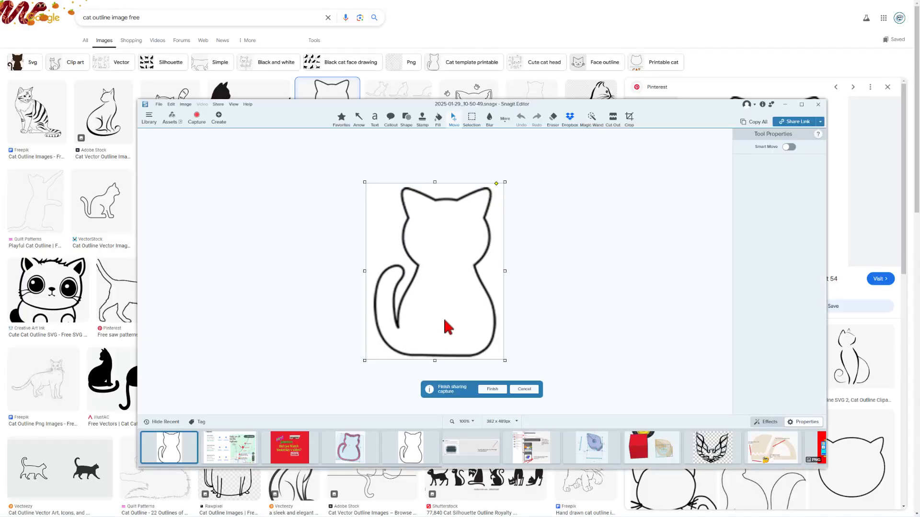
left_click(492, 390)
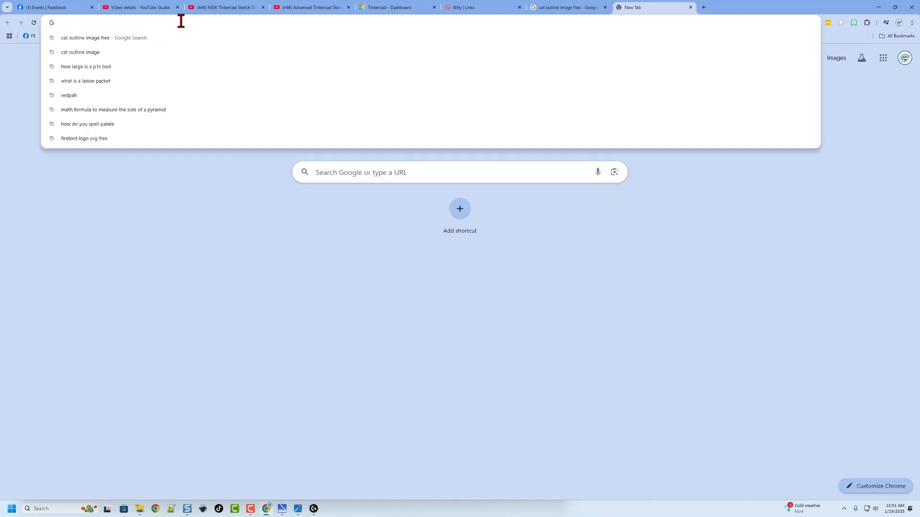
Go to picsvg.com and upload the newly captured cat outline screenshot for SVG conversion
type("picsvg.com")
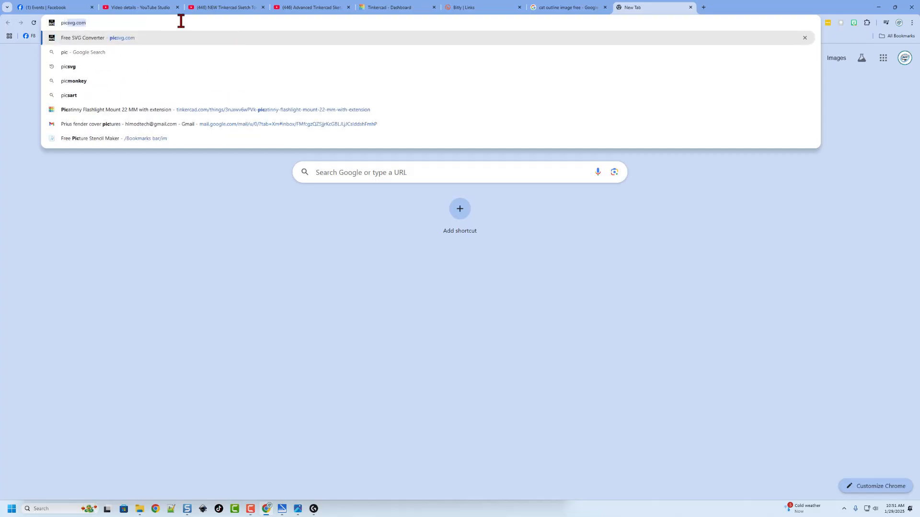
key("Return")
key("F11")
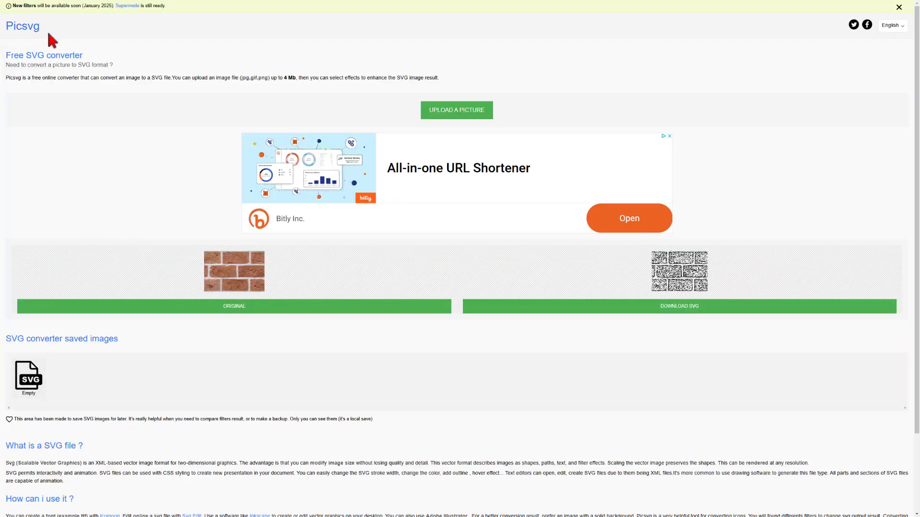
left_click(440, 112)
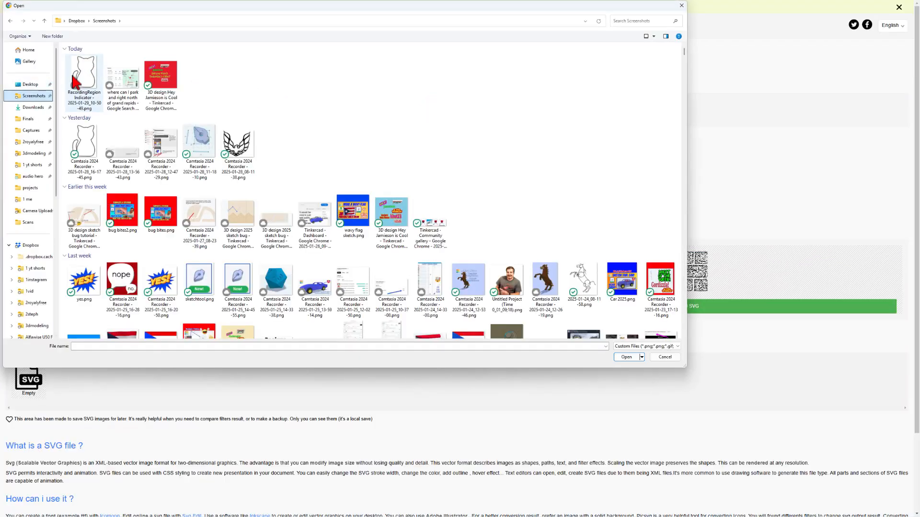
left_click(85, 76)
double_click(85, 76)
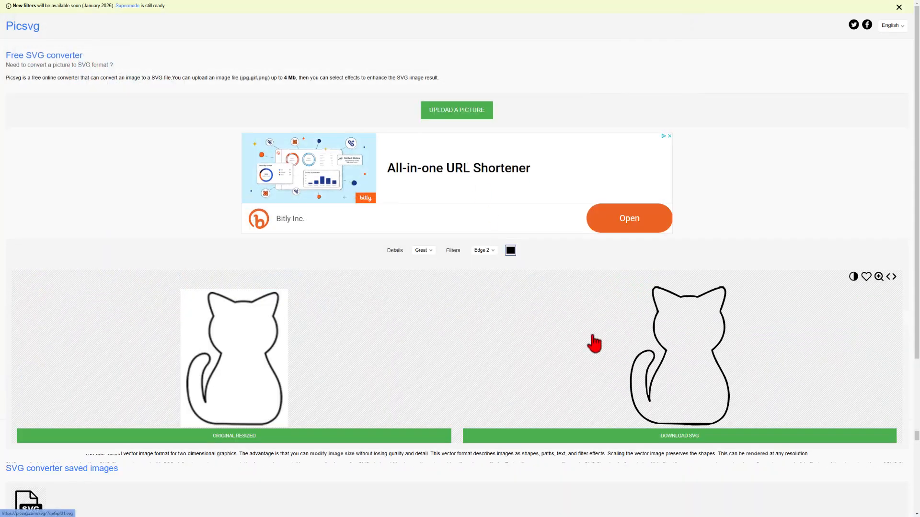
Apply the Internal 2 filter to the cat image and download the SVG to Downloads as catv2.svg
left_click(483, 251)
left_click(489, 304)
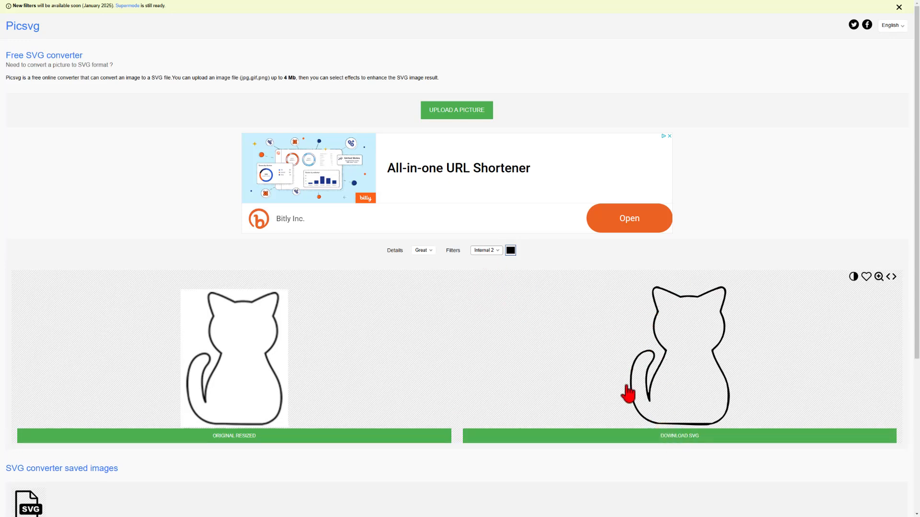
left_click(672, 437)
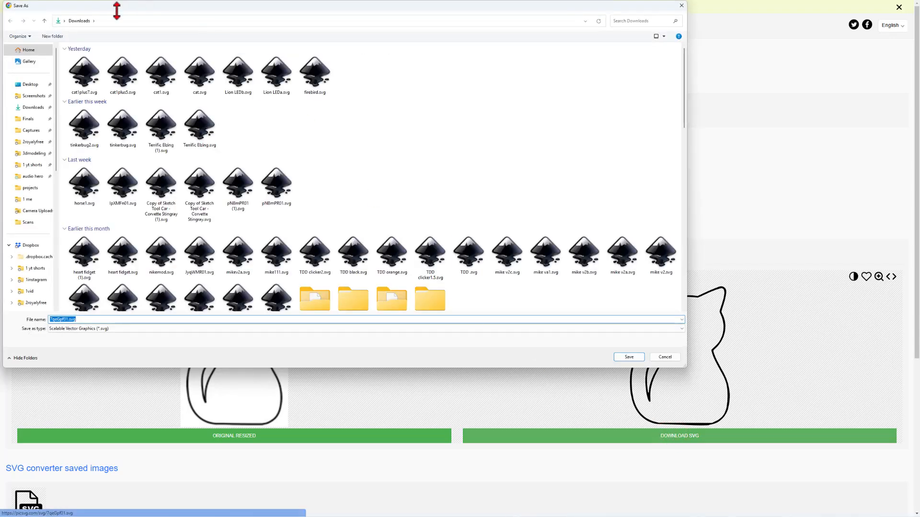
left_click(199, 79)
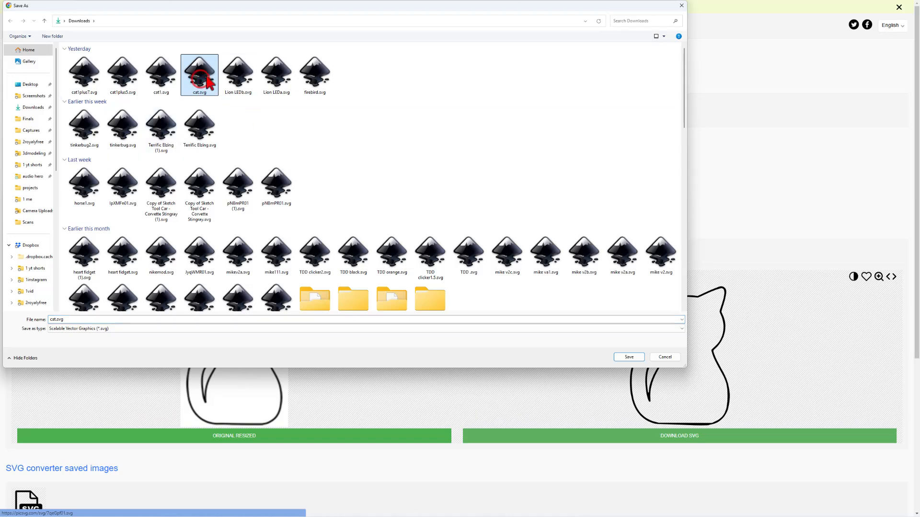
left_click(57, 321)
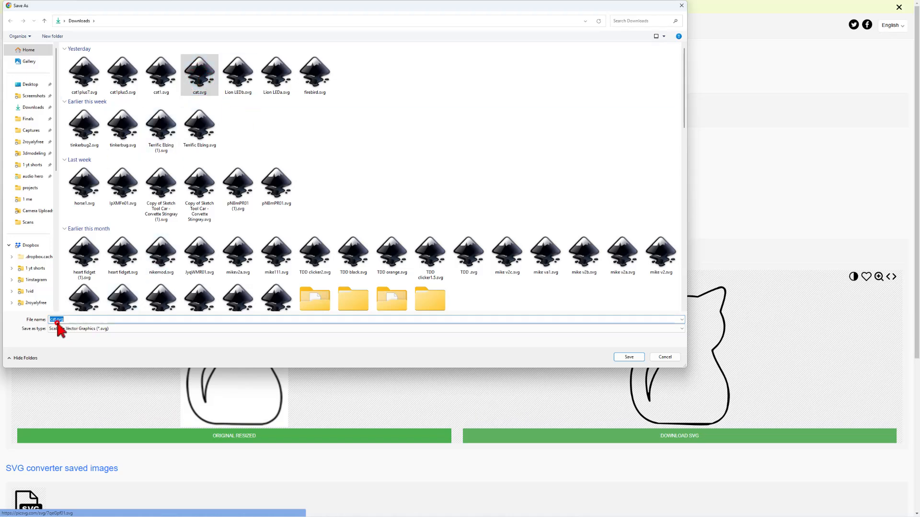
type("v2")
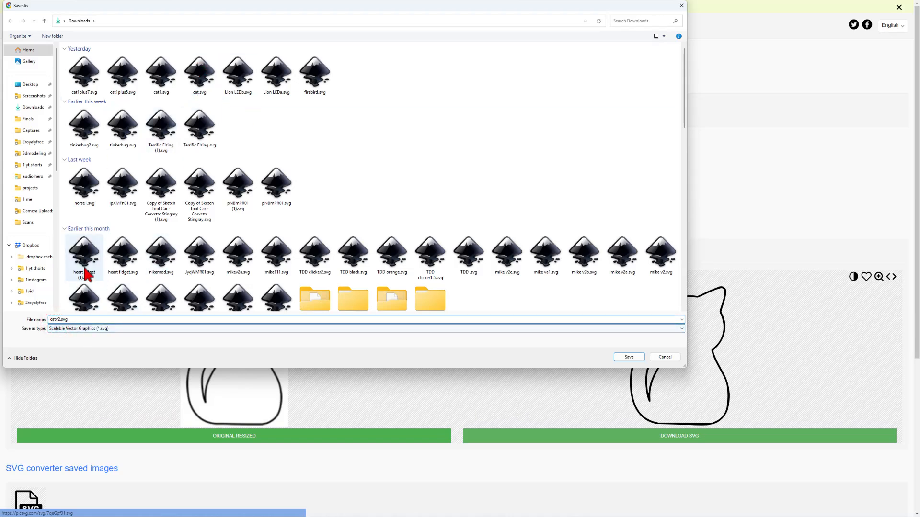
left_click(629, 357)
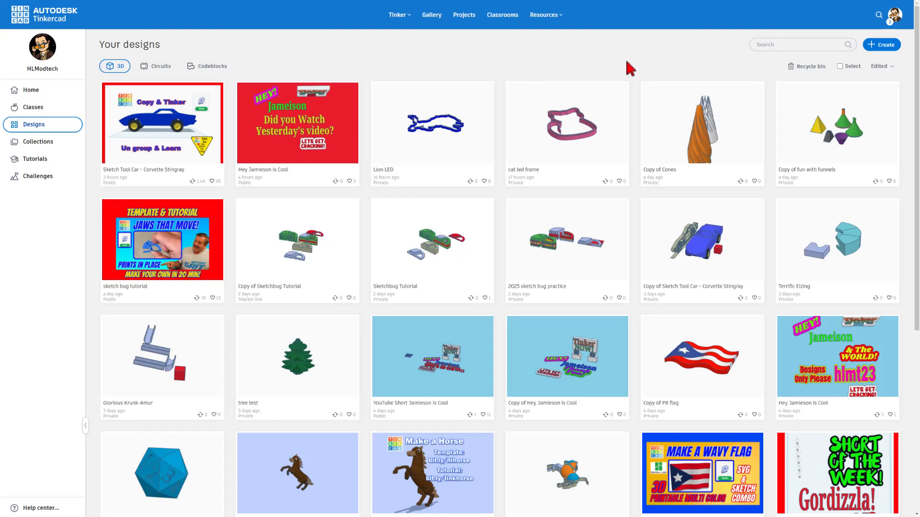
Create a new 3D design in Tinkercad and name it "cat led"
left_click(885, 48)
left_click(865, 65)
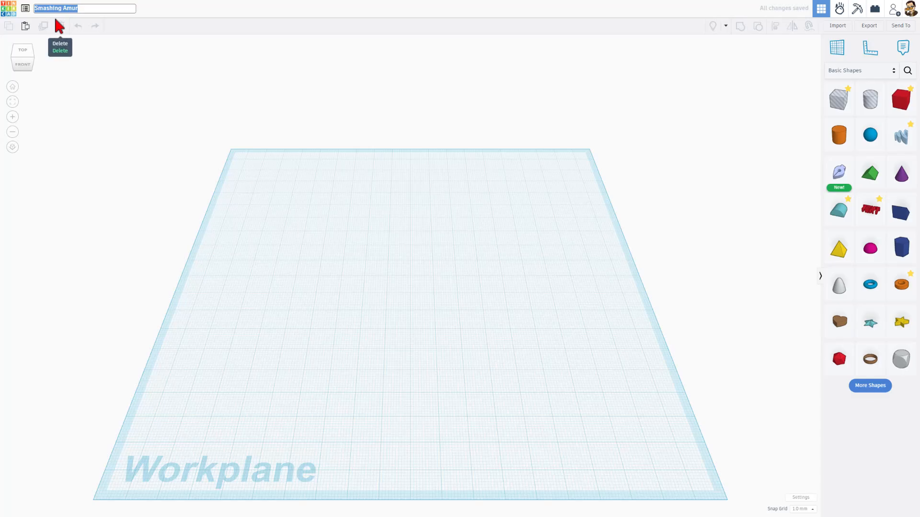
key("BackSpace")
type("cat led")
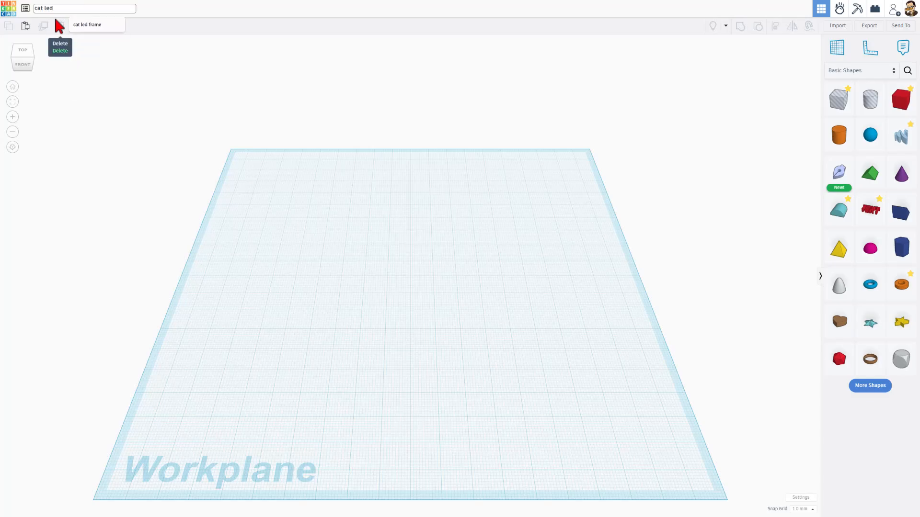
left_click(308, 260)
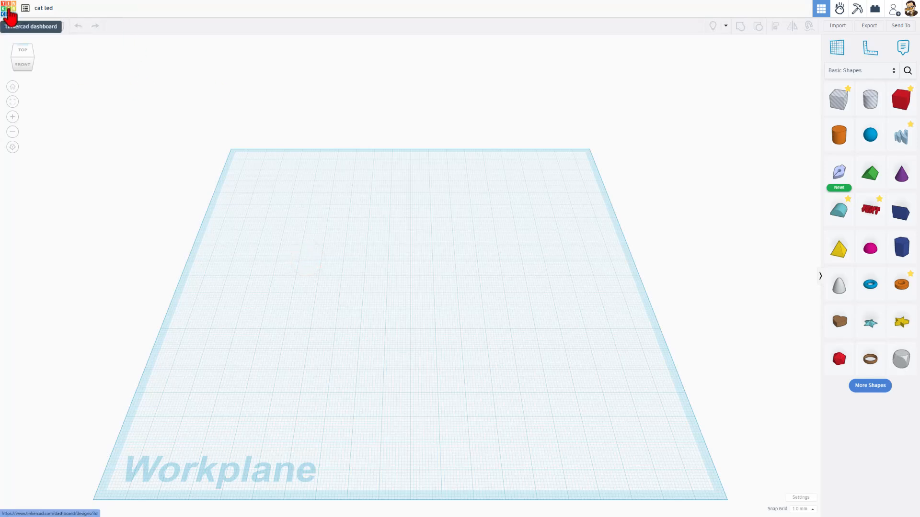
Return to the designs dashboard and reopen the cat led design for editing
left_click(9, 12)
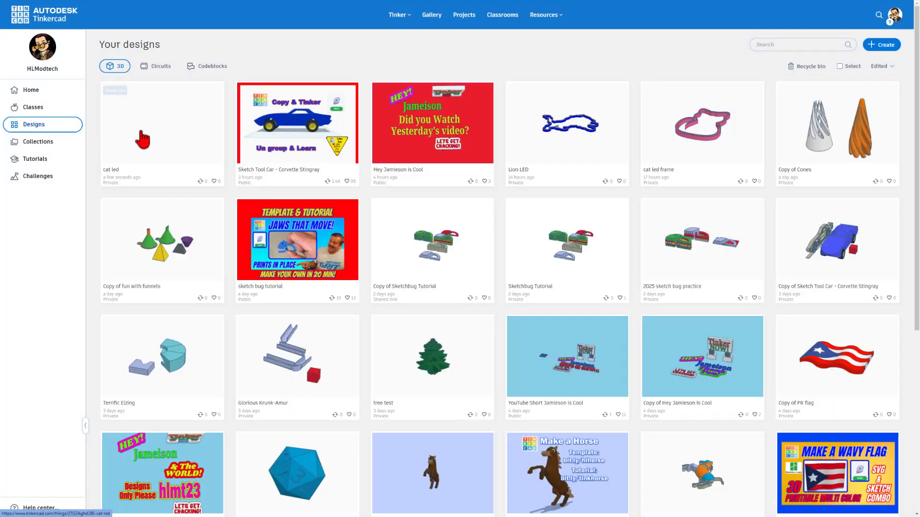
mouse_move(135, 137)
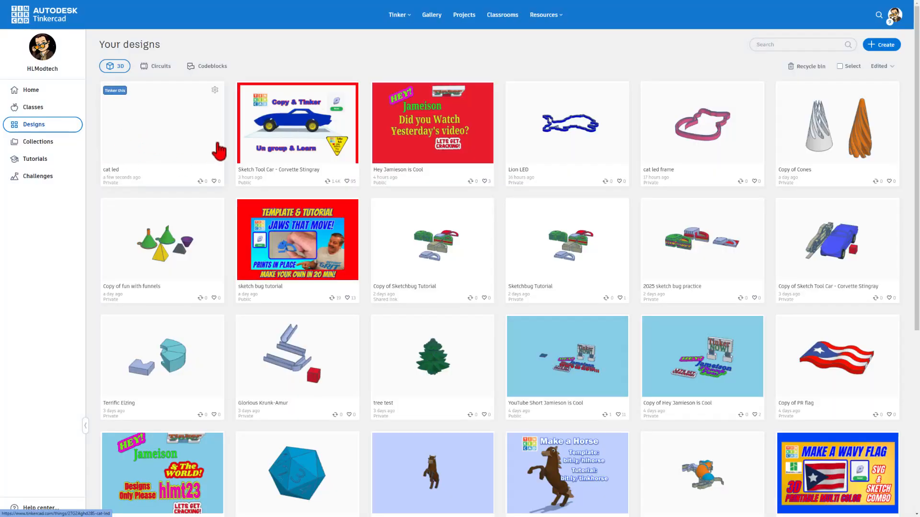
left_click(113, 91)
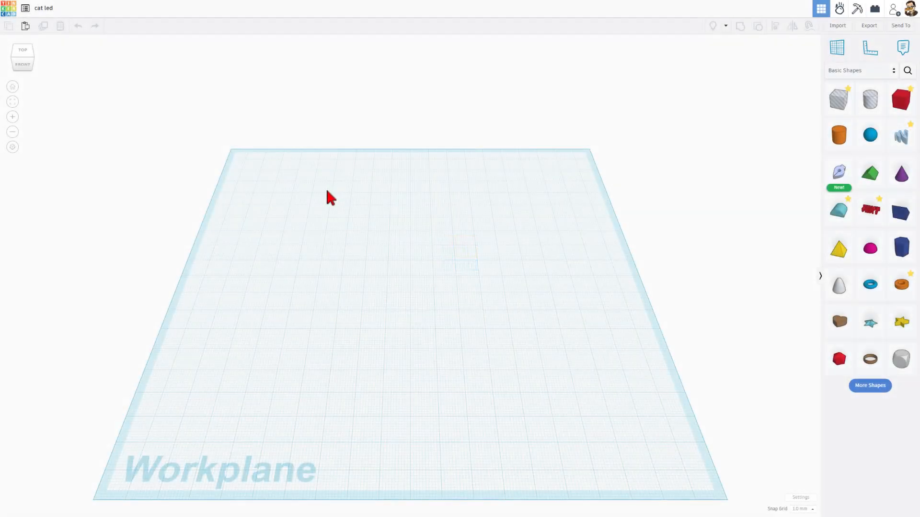
Import catv2.svg from Downloads, centered on Art, with its length set to 180
left_click(842, 30)
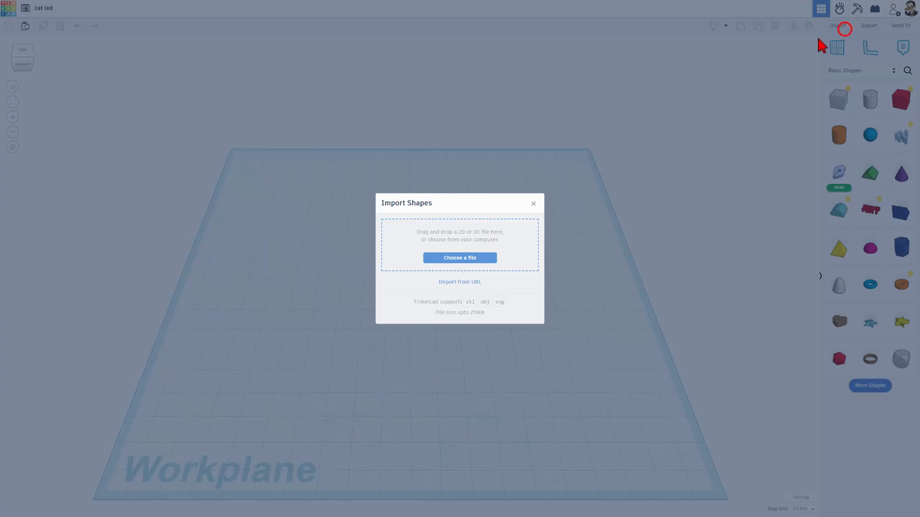
left_click(474, 255)
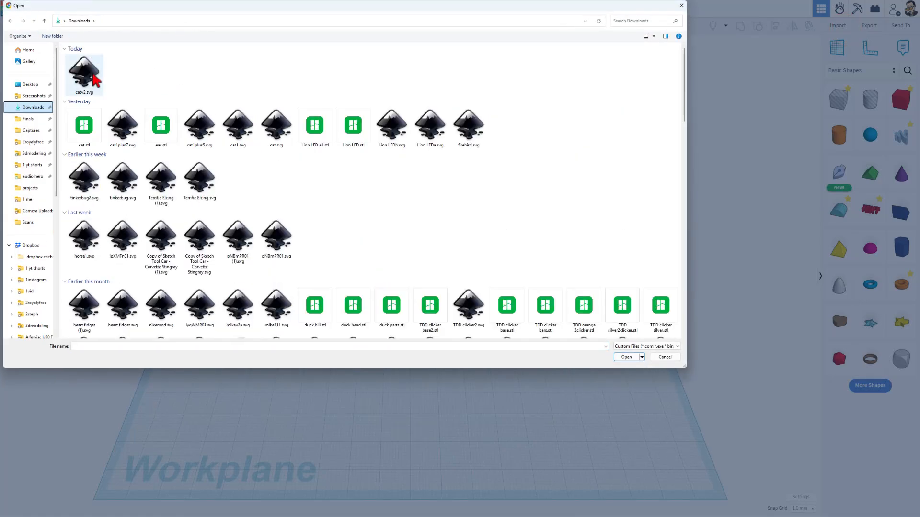
left_click(86, 77)
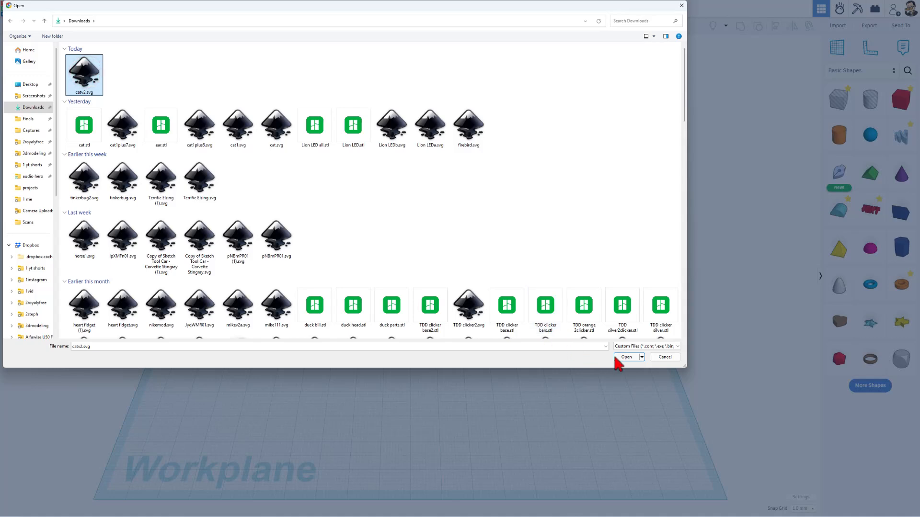
left_click(623, 357)
left_click(442, 250)
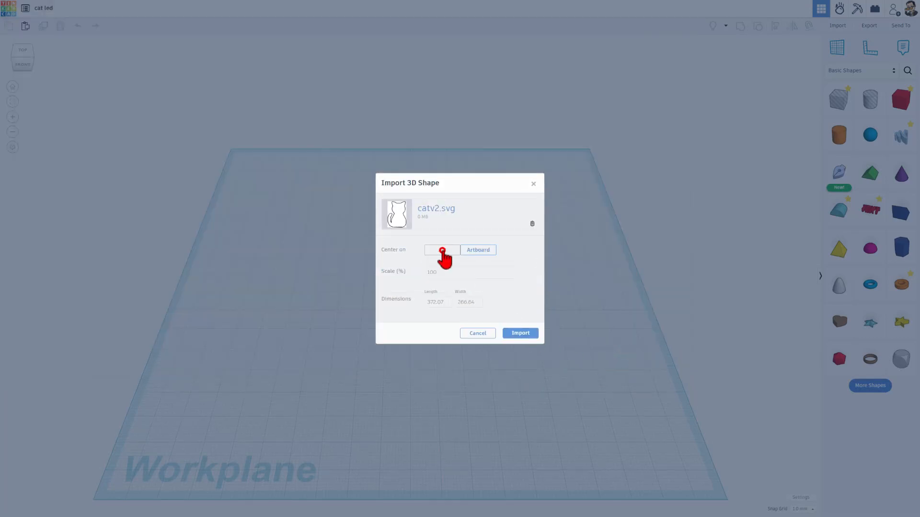
left_click(434, 302)
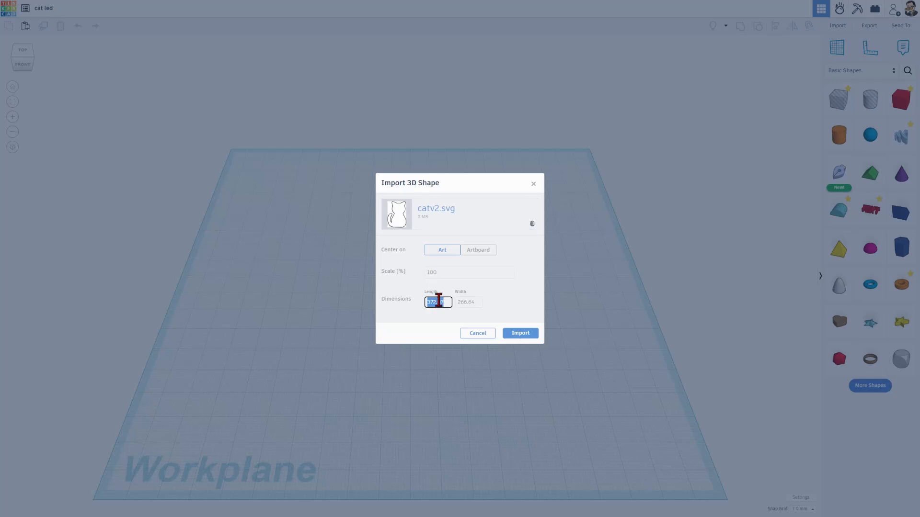
type("180")
left_click(521, 333)
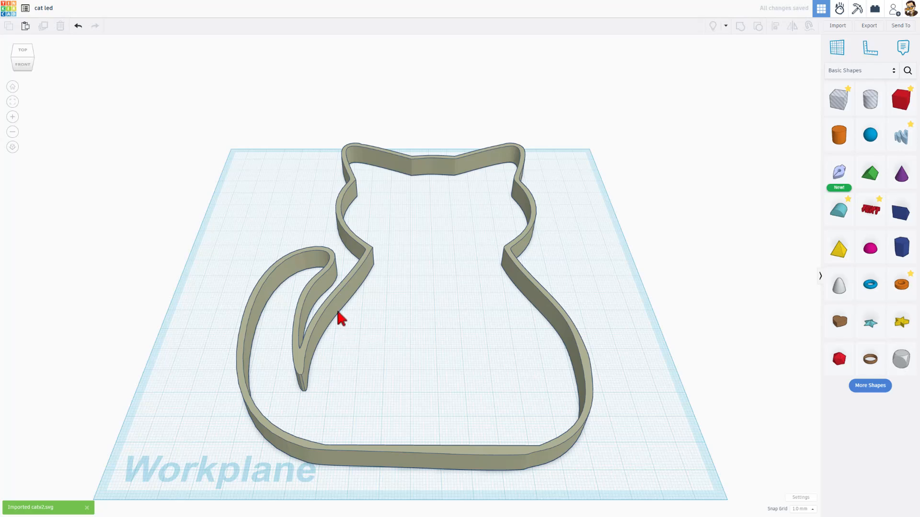
Place a Sketch shape on the curve at the cat outline's lower-right corner and finish the sketch without drawing anything
mouse_move(338, 312)
left_mouse_down()
mouse_move(344, 322)
mouse_move(337, 314)
left_mouse_up()
left_click(378, 316)
right_click_drag(392, 331, 372, 345)
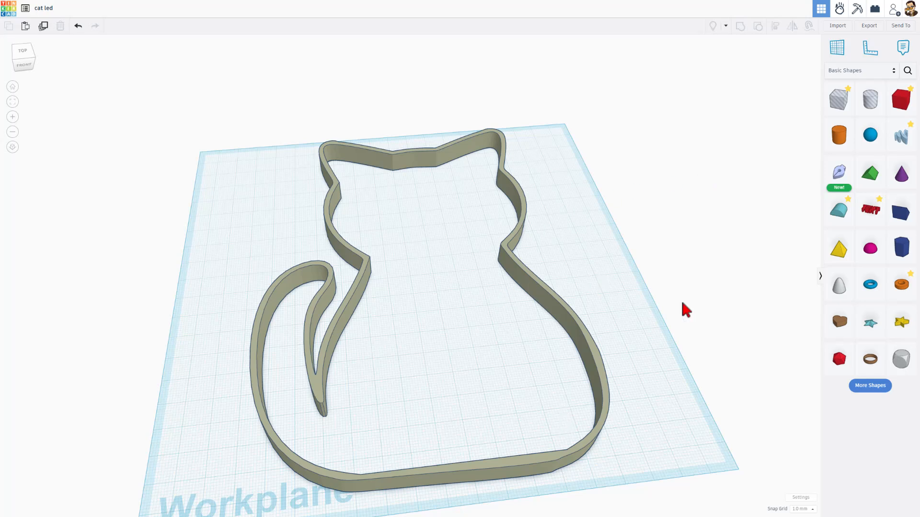
left_click(838, 178)
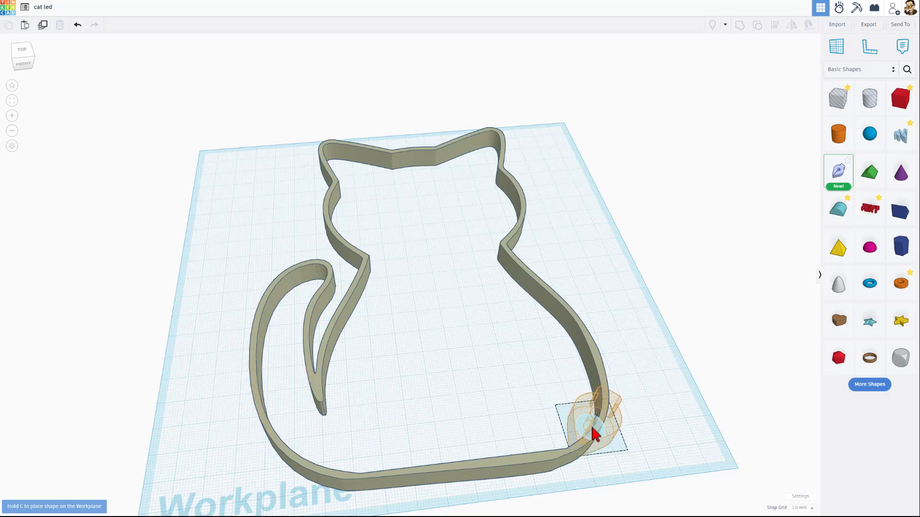
left_click(593, 429)
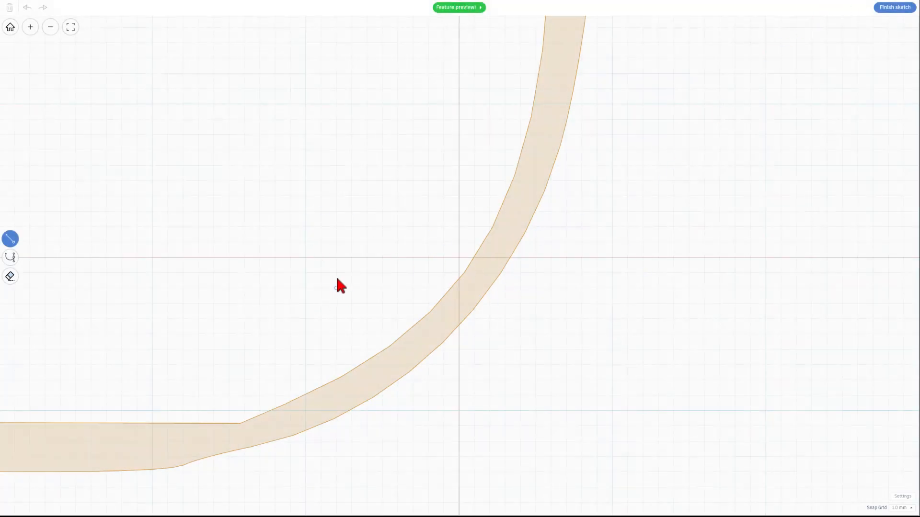
scroll(390, 254, "down", 3)
left_click(895, 7)
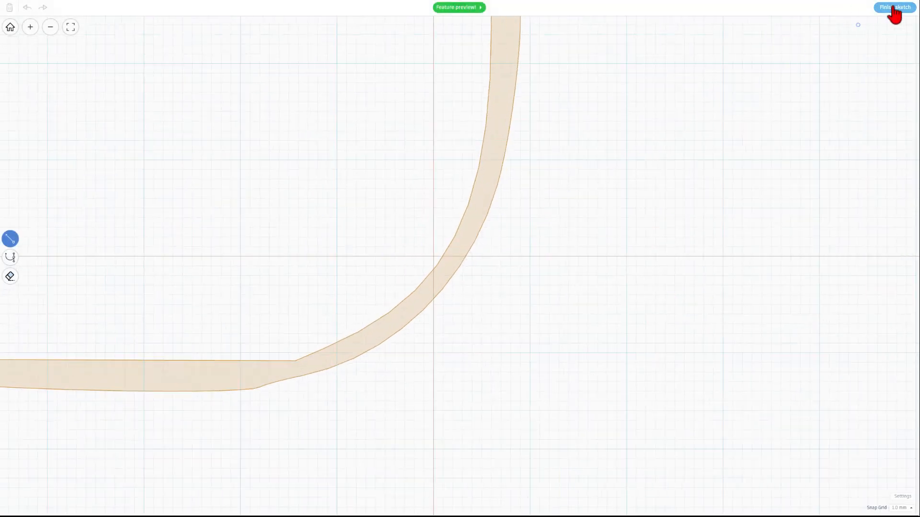
Align the Sketch shape and the cat outline flush along their right and front edges
scroll(567, 427, "up", 3)
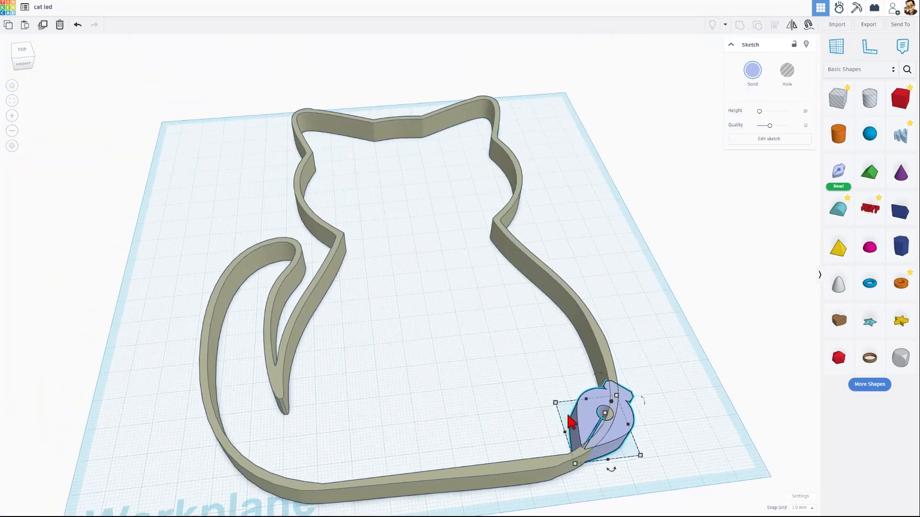
scroll(739, 433, "up", 2)
right_click_drag(647, 373, 496, 383)
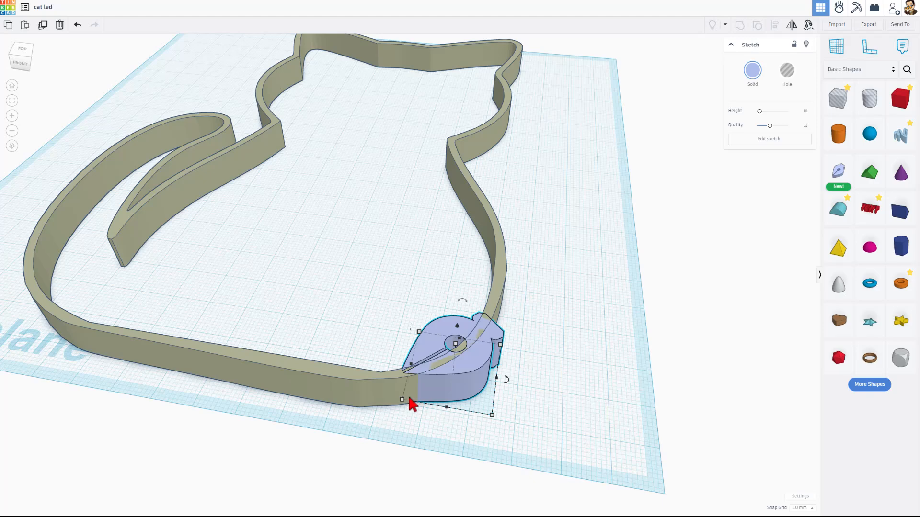
left_click(371, 334)
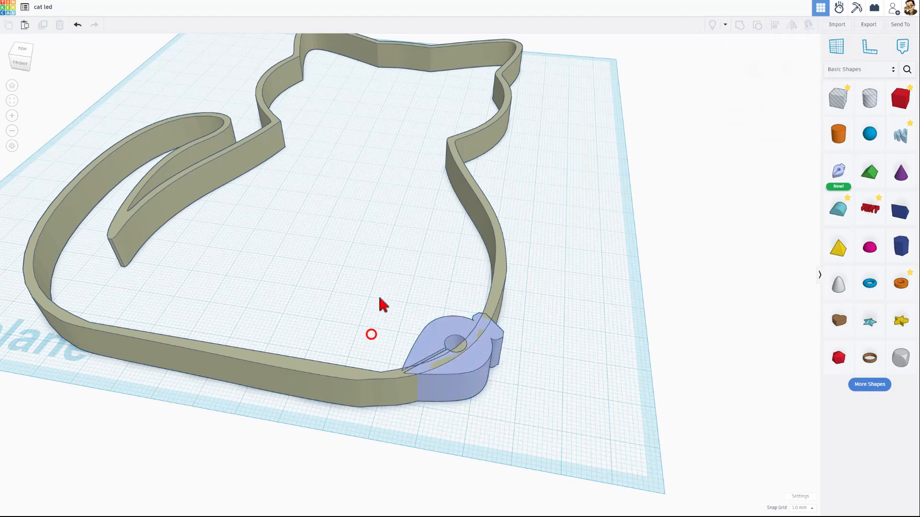
mouse_move(382, 300)
left_mouse_down()
mouse_move(493, 474)
mouse_move(493, 456)
left_mouse_up()
right_click_drag(505, 458, 509, 458)
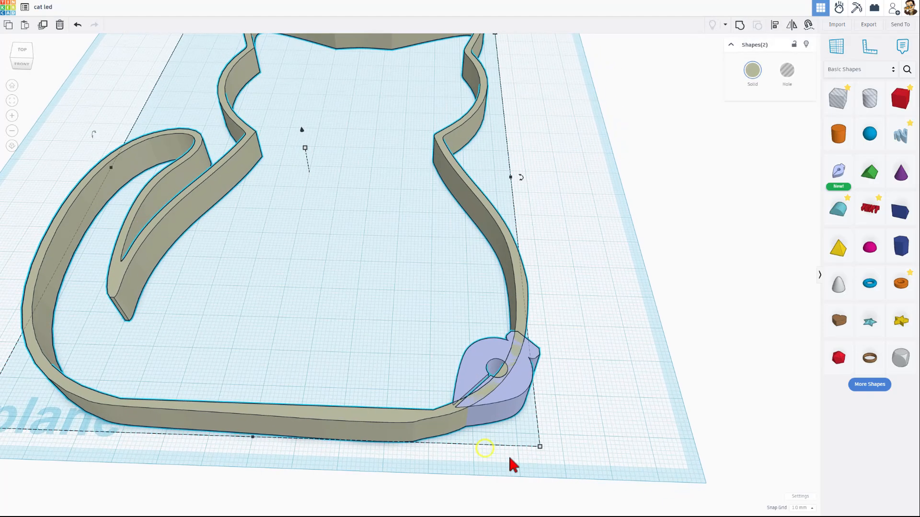
key("l")
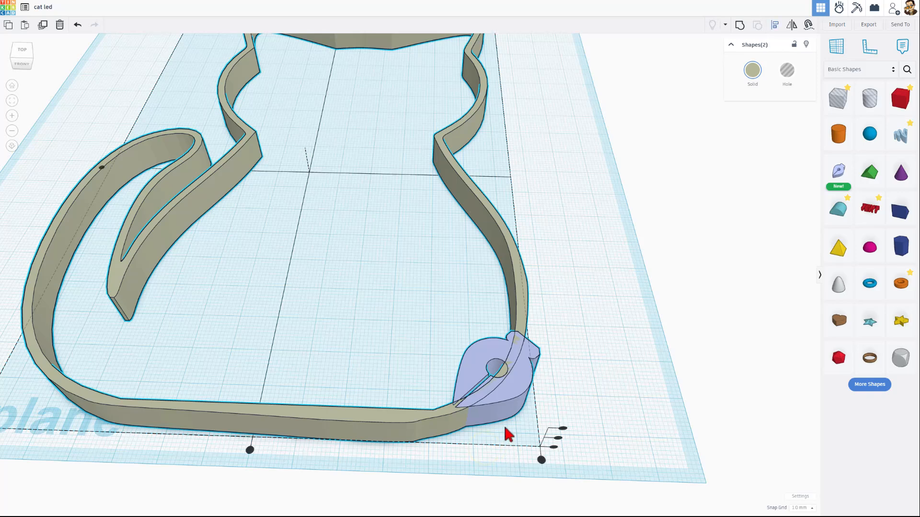
left_click(543, 460)
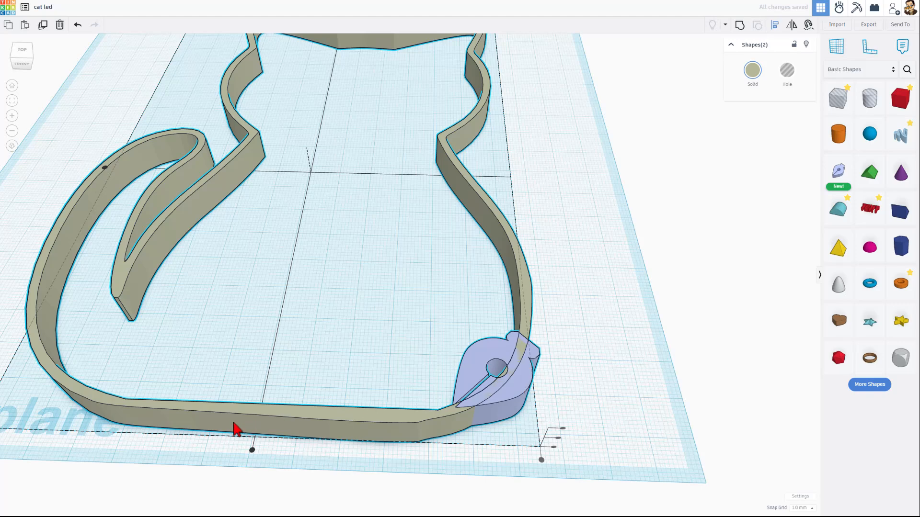
scroll(216, 424, "down", 4)
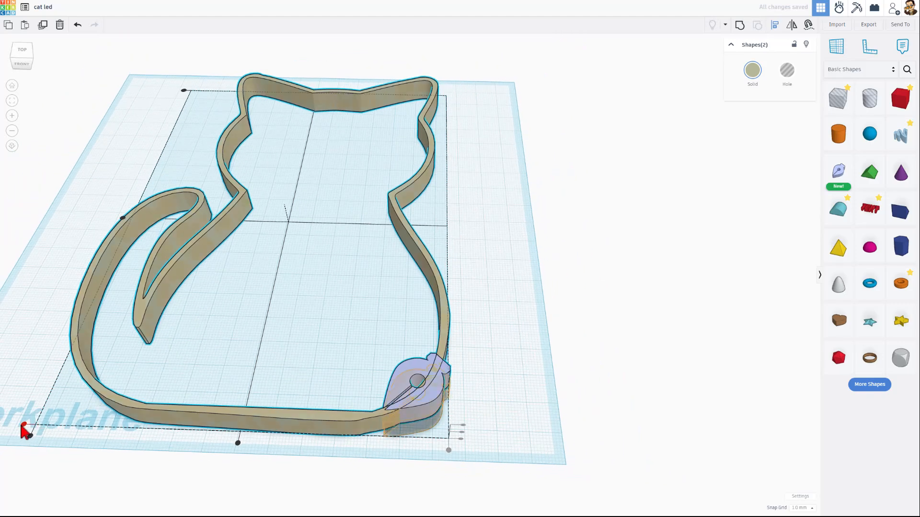
scroll(366, 383, "up", 2)
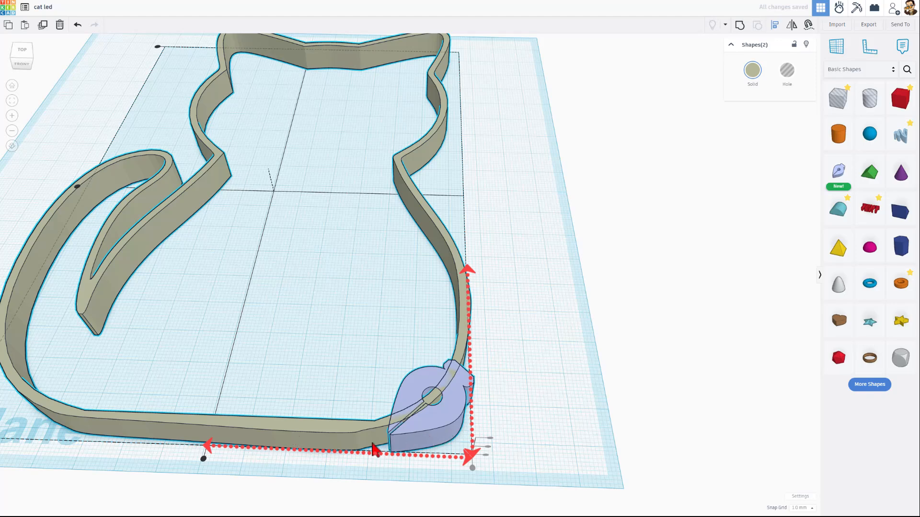
left_click(350, 346)
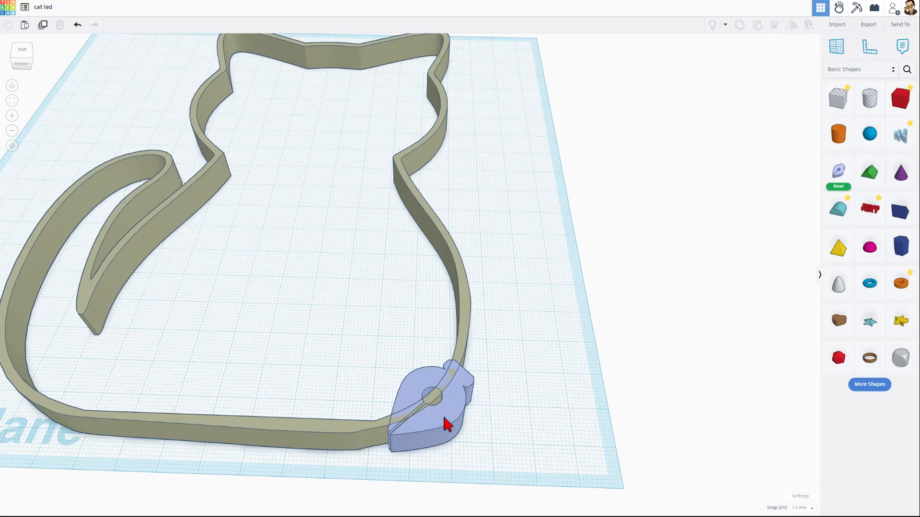
Reopen the sketch and trace a Bezier curve from the body's right side around the lower-right corner to the bottom edge
double_click(446, 424)
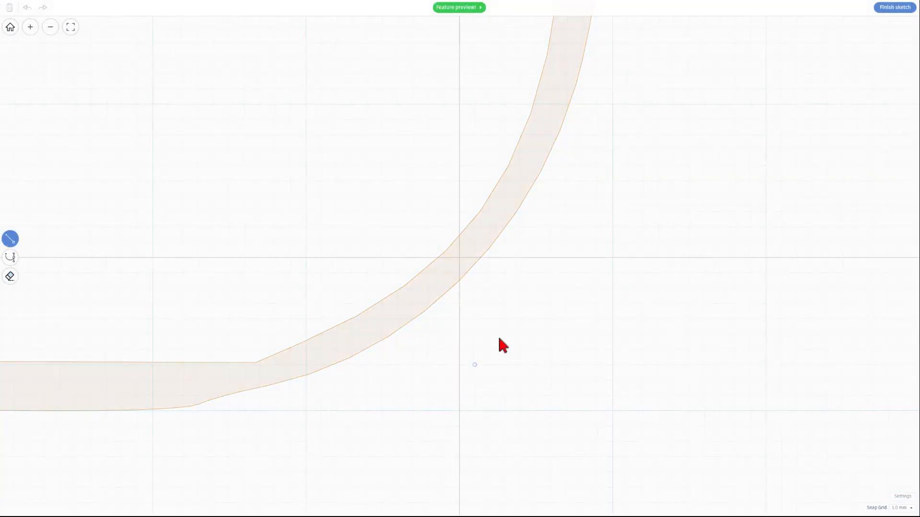
scroll(548, 257, "down", 5)
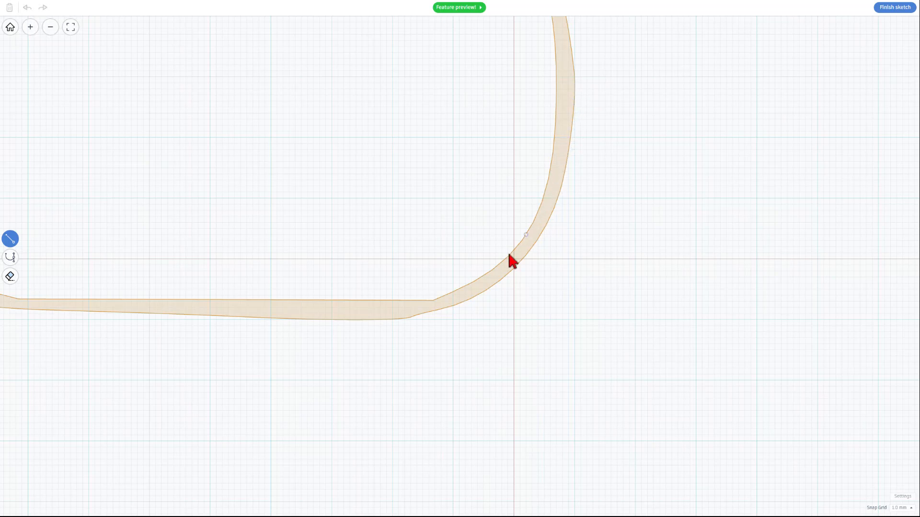
scroll(255, 308, "down", 3)
middle_click_drag(259, 293, 380, 311)
scroll(381, 309, "down", 4)
scroll(388, 307, "up", 2)
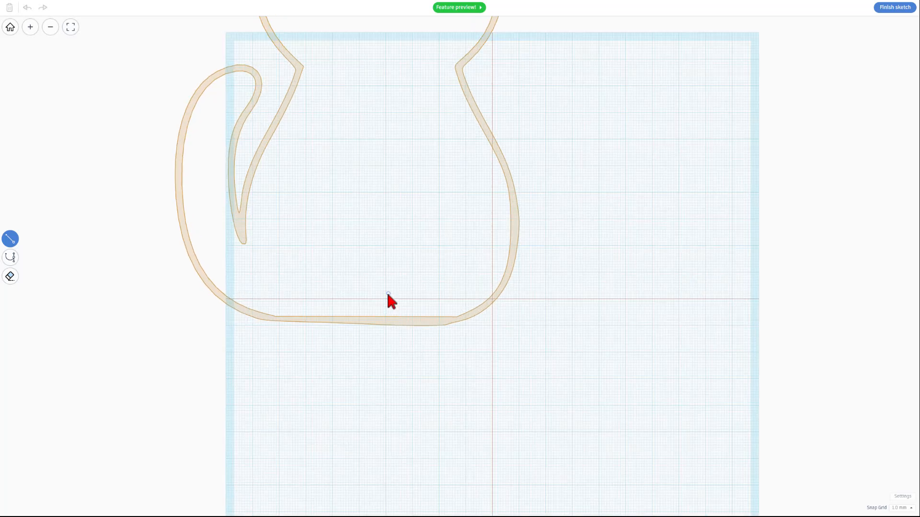
scroll(481, 291, "up", 3)
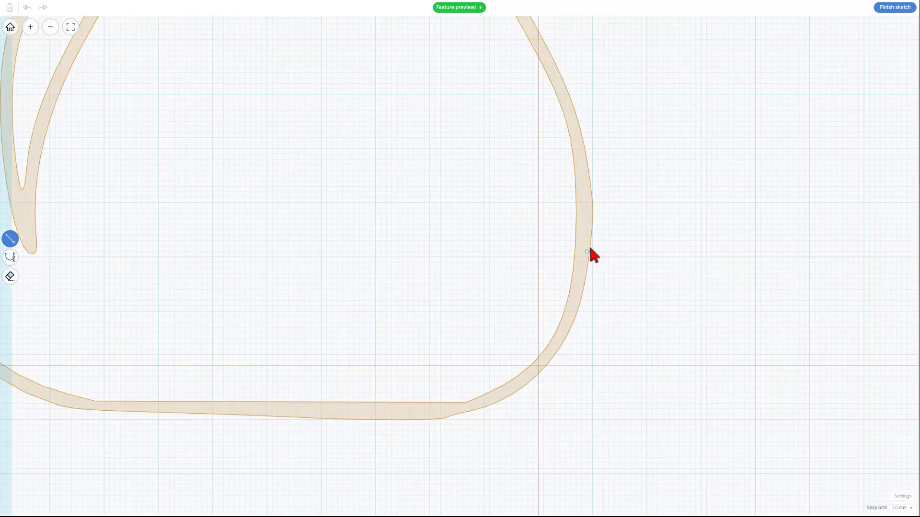
left_click(593, 203)
key("2")
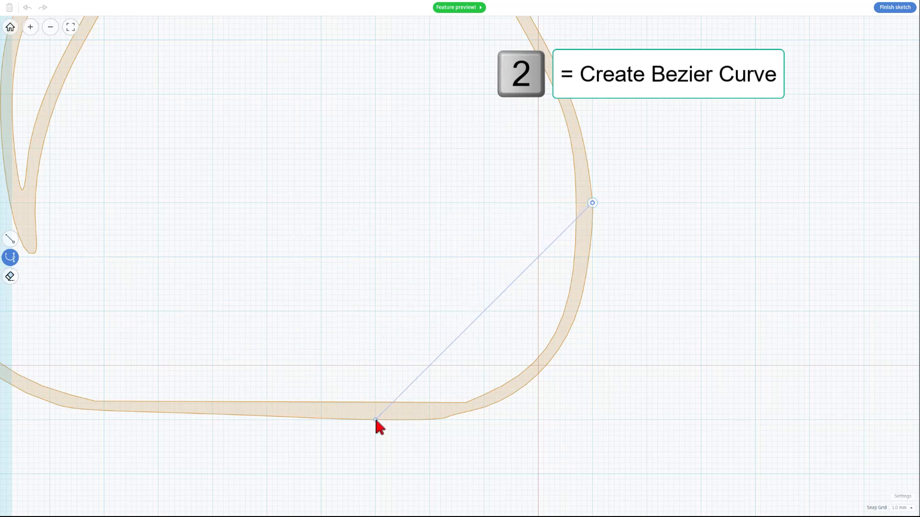
mouse_move(376, 419)
left_mouse_down()
mouse_move(267, 362)
mouse_move(115, 379)
mouse_move(201, 400)
mouse_move(219, 417)
mouse_move(146, 413)
mouse_move(139, 395)
left_mouse_up()
Continue the sketch with a straight line along the cat's bottom and a Bezier curve up the tail's outer side
scroll(138, 395, "down", 3)
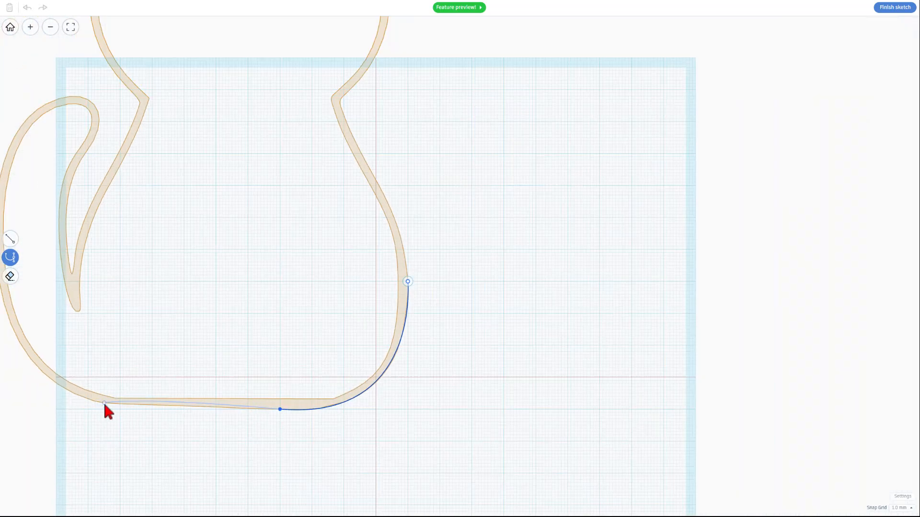
key("1")
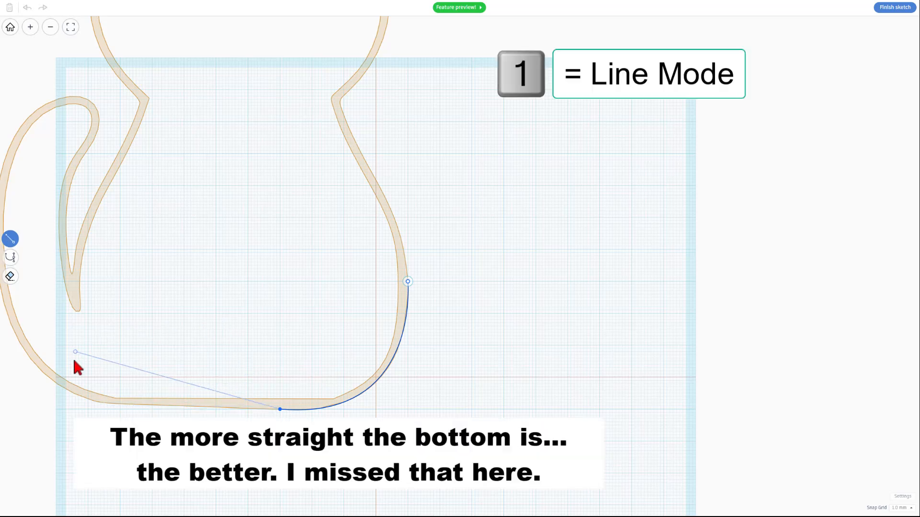
left_click(101, 403)
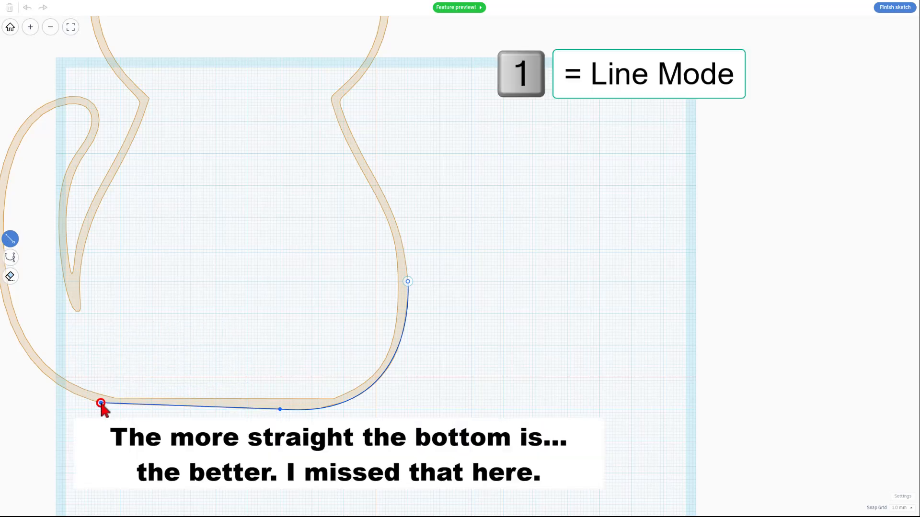
scroll(95, 397, "down", 3)
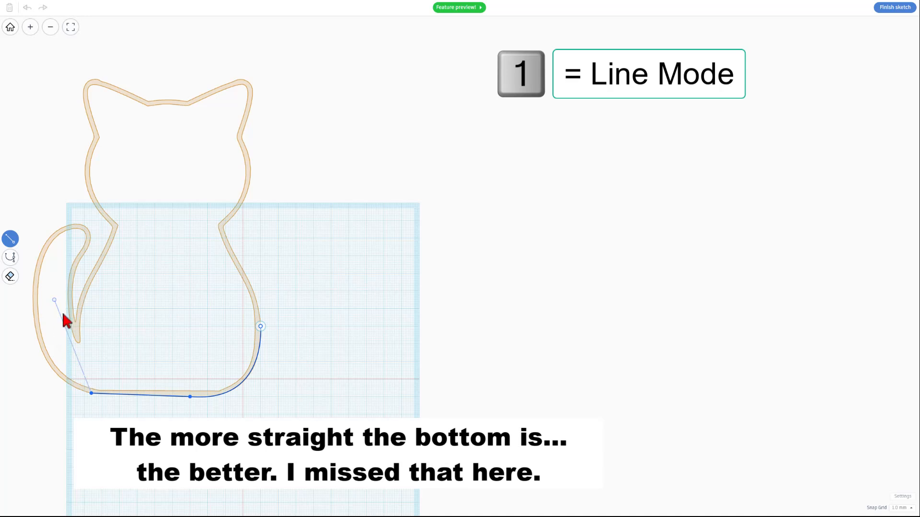
key("2")
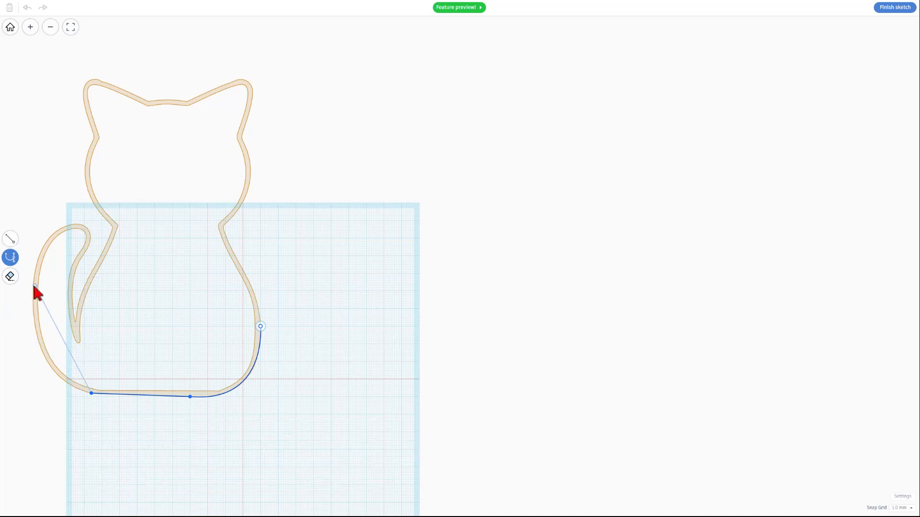
left_click_drag(33, 286, 41, 186)
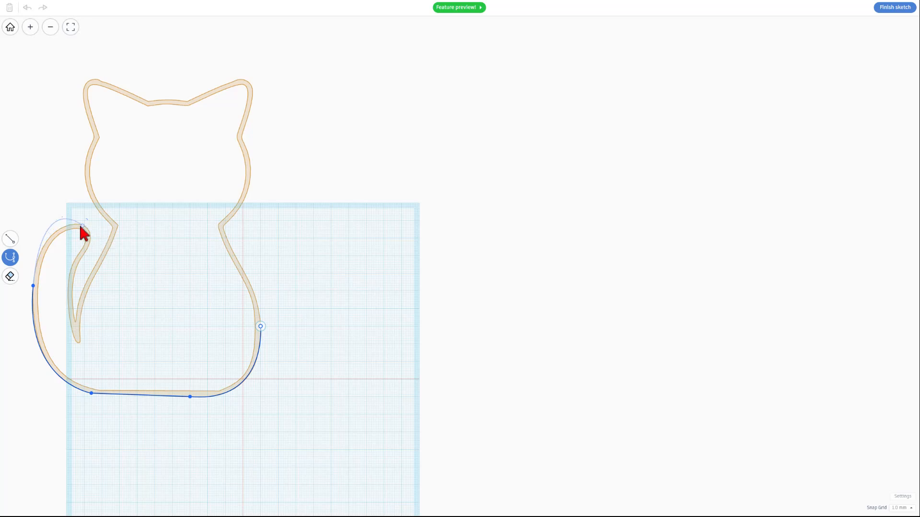
Trace Bezier curves over the tail tip and down its inner edge to the notch between tail and body
mouse_move(84, 225)
left_mouse_down()
mouse_move(91, 190)
mouse_move(82, 263)
mouse_move(97, 245)
mouse_move(85, 223)
mouse_move(90, 232)
left_mouse_up()
left_click_drag(73, 276, 54, 313)
left_click(75, 323)
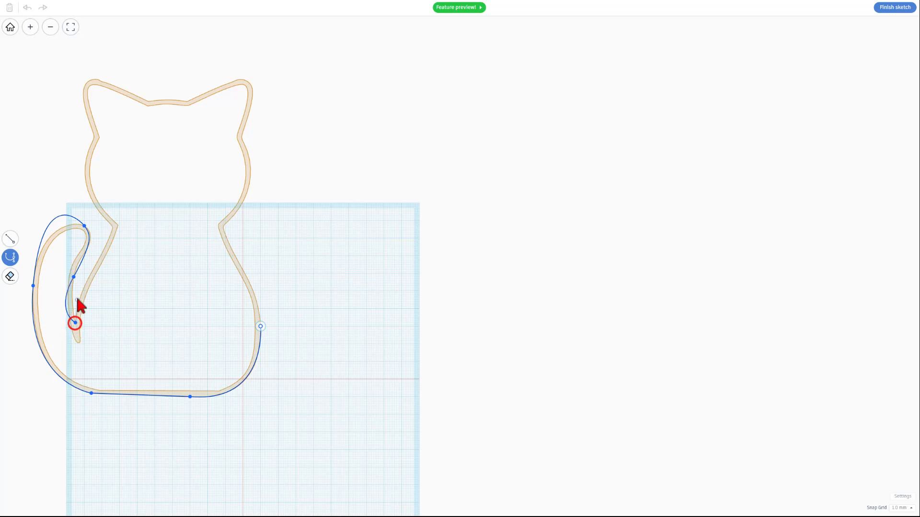
Trace Bezier curves up the cat's left back, neck and head side and over the left ear to its inner base
left_click(101, 254)
left_click_drag(124, 235, 92, 137)
left_click(93, 138)
left_click(85, 81)
left_click(147, 101)
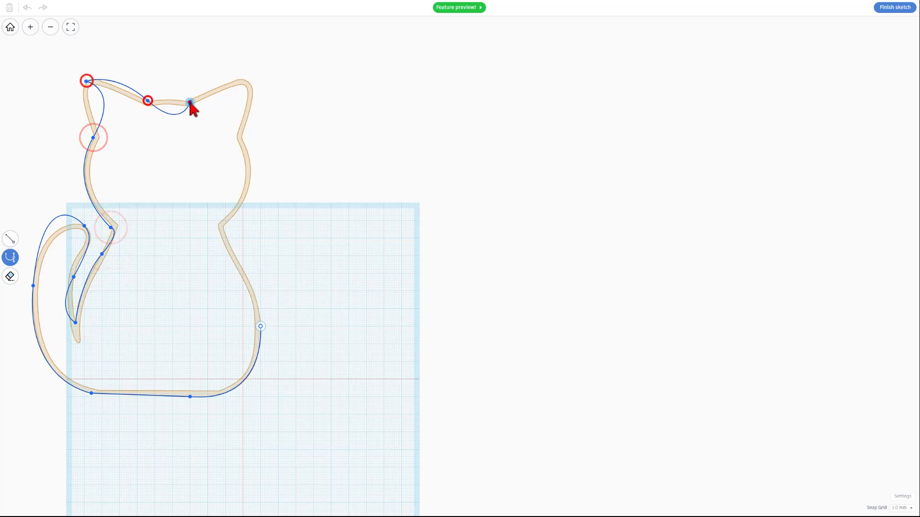
Trace the head top, right ear, head side and neck, closing the profile at the starting point
left_click(191, 102)
left_click(197, 96)
left_click(249, 109)
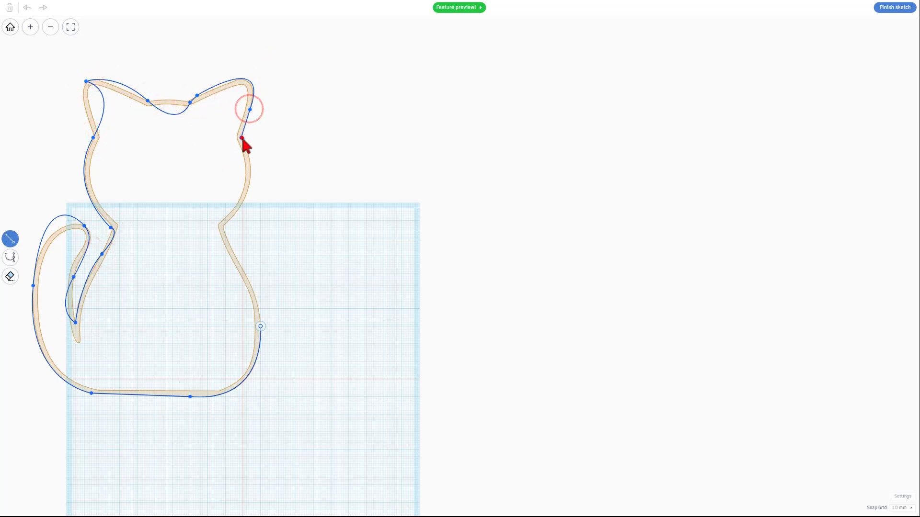
left_click(241, 137)
left_click_drag(225, 226, 189, 259)
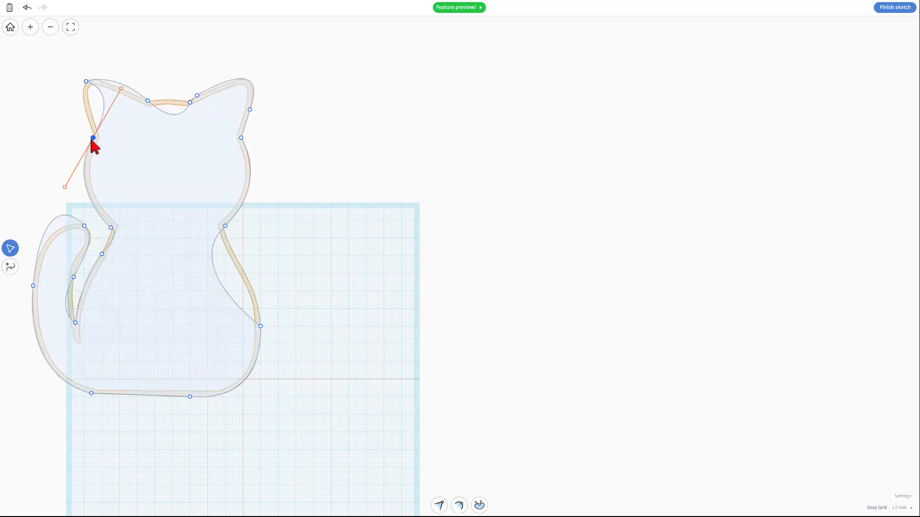
Break the handles of the point at the left ear's outer base and bend the curve onto the ear's outer edge
key("2")
mouse_move(121, 89)
left_mouse_down()
mouse_move(39, 106)
mouse_move(116, 100)
mouse_move(121, 92)
left_mouse_up()
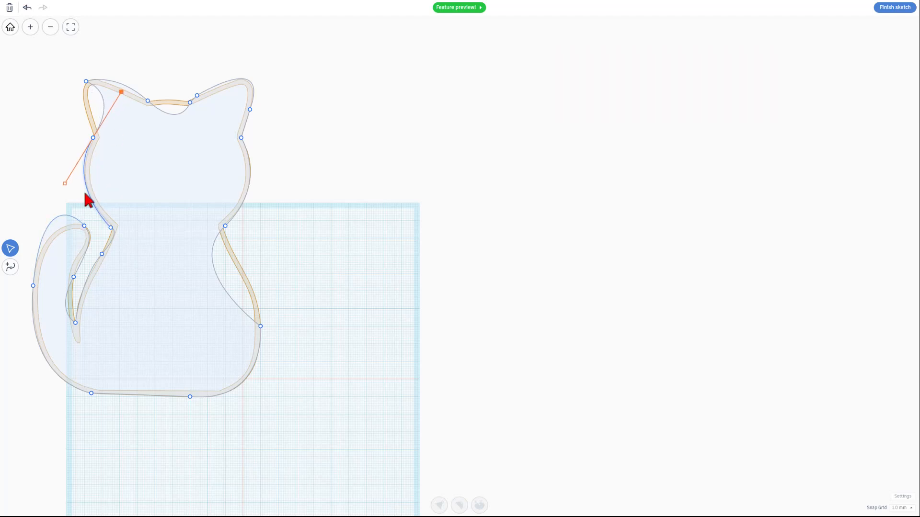
key("3")
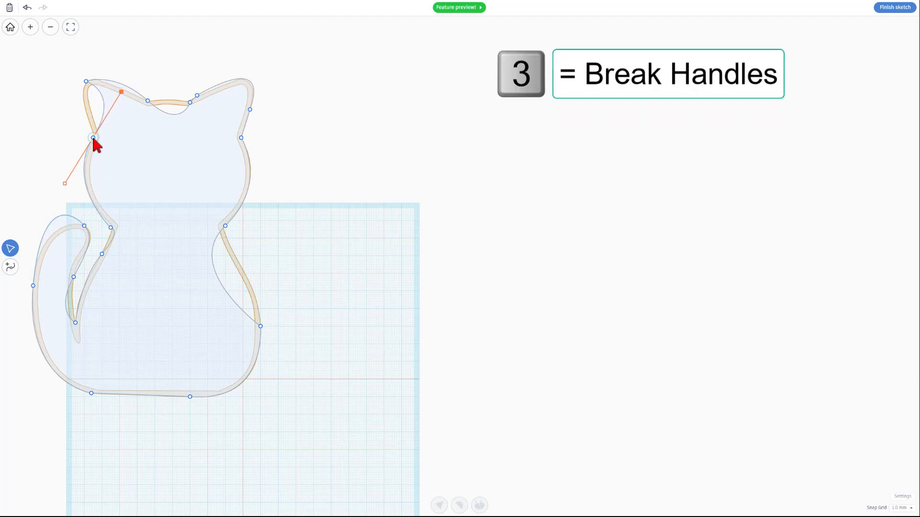
left_click(93, 138)
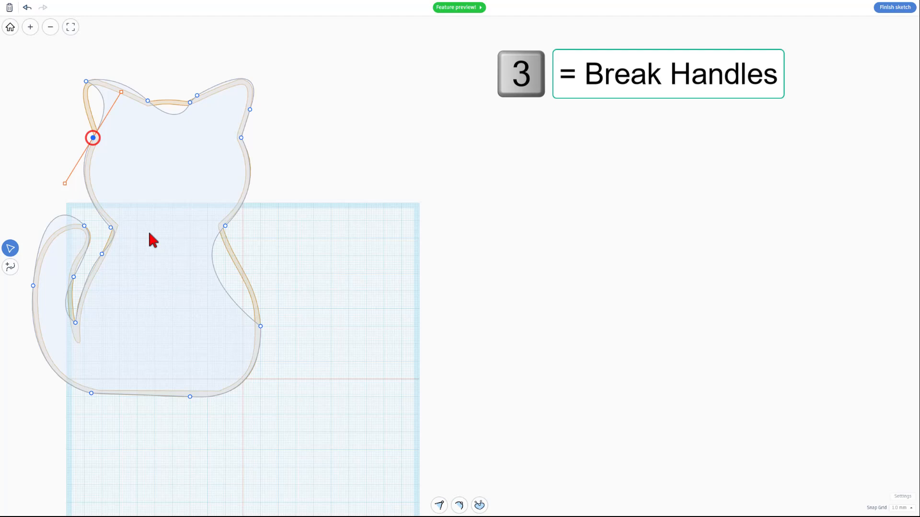
left_click(479, 506)
left_click(123, 91)
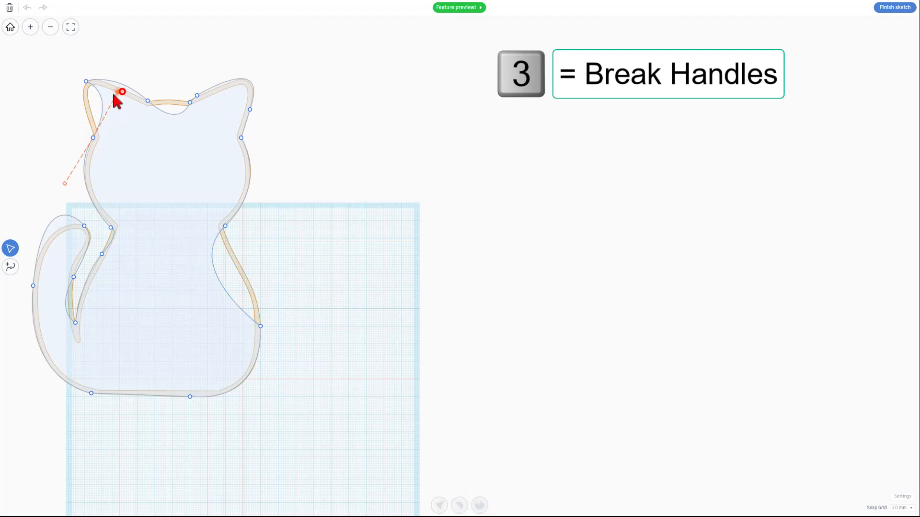
left_click_drag(115, 94, 80, 92)
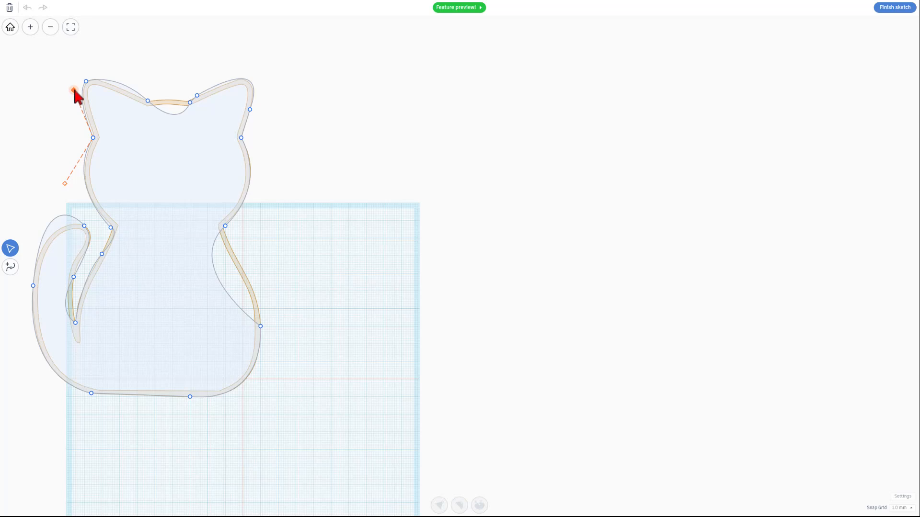
Break the handles at the left ear's inner base and fit the adjoining curves to the ear and head top
left_click_drag(86, 83, 87, 86)
left_click(86, 82)
left_click(103, 80)
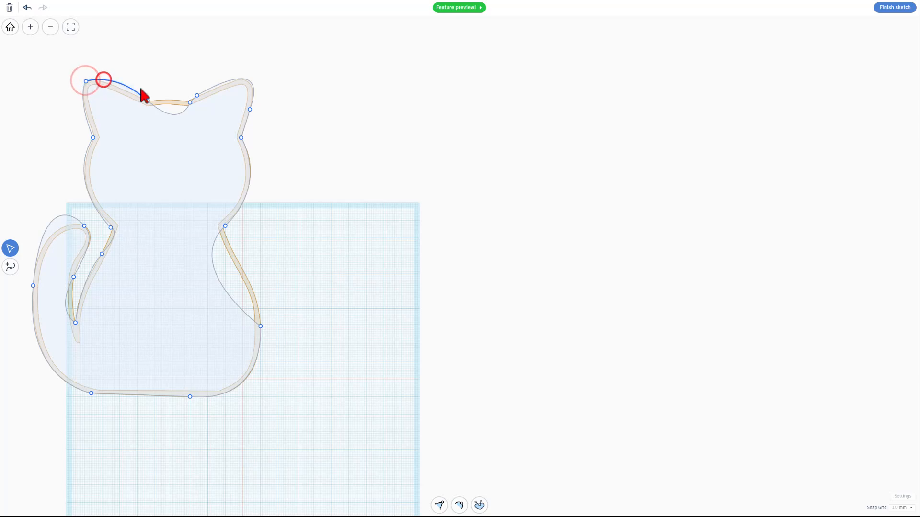
left_click(148, 99)
mouse_move(118, 70)
left_mouse_down()
mouse_move(99, 89)
mouse_move(113, 71)
left_mouse_up()
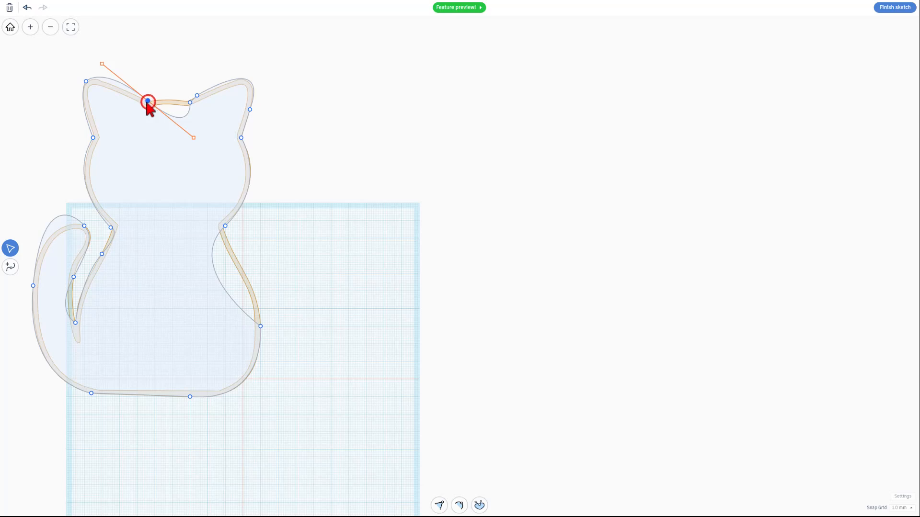
key("3")
mouse_move(101, 65)
left_mouse_down()
mouse_move(96, 118)
mouse_move(189, 109)
mouse_move(91, 45)
mouse_move(77, 69)
mouse_move(96, 73)
left_mouse_up()
left_click_drag(194, 138, 171, 99)
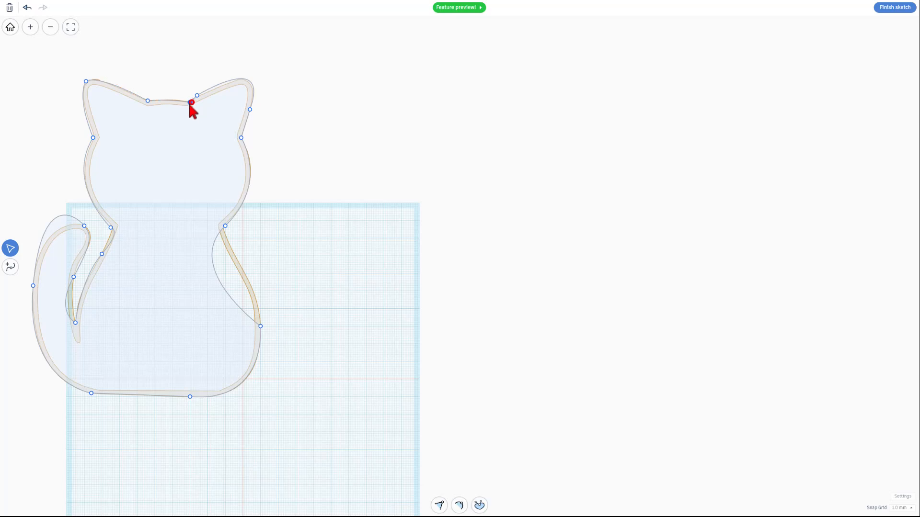
Remove the two neighbouring curve points at the right ear's inner base
left_click(190, 102)
scroll(193, 102, "up", 3)
left_click_drag(194, 102, 201, 92)
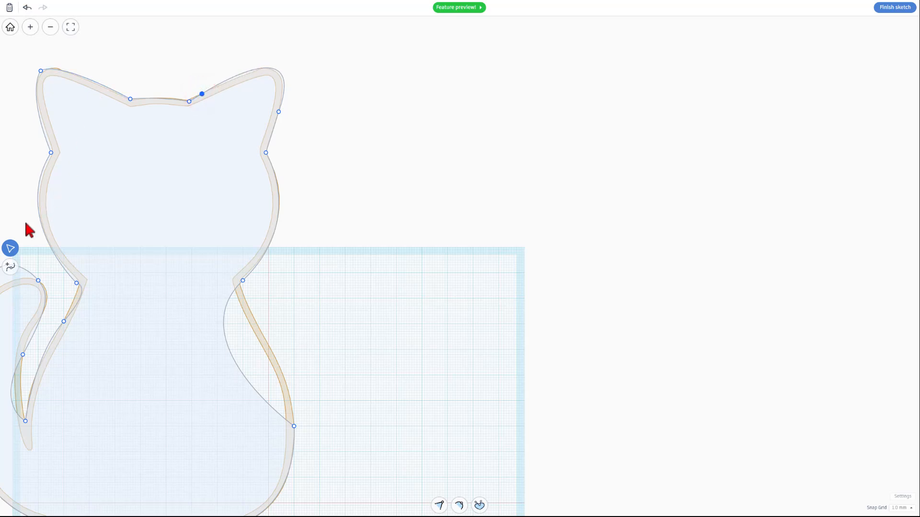
left_click(10, 266)
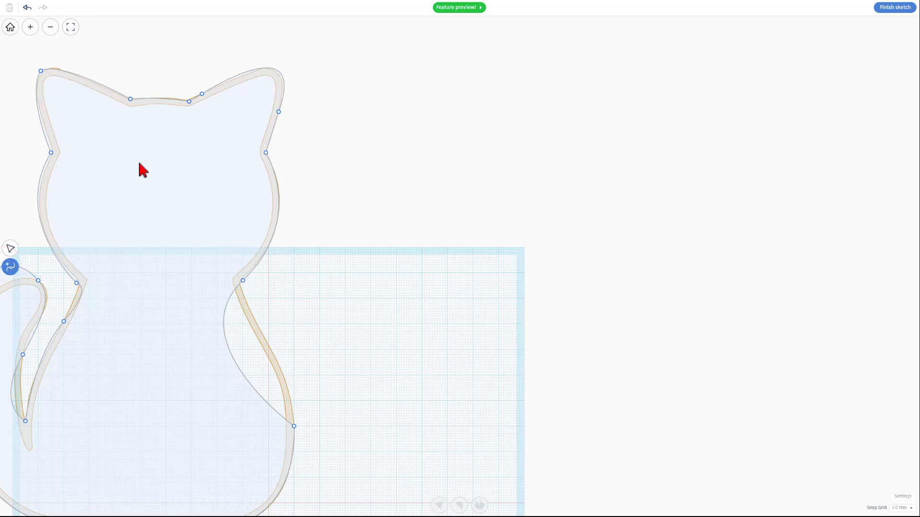
left_click(188, 102)
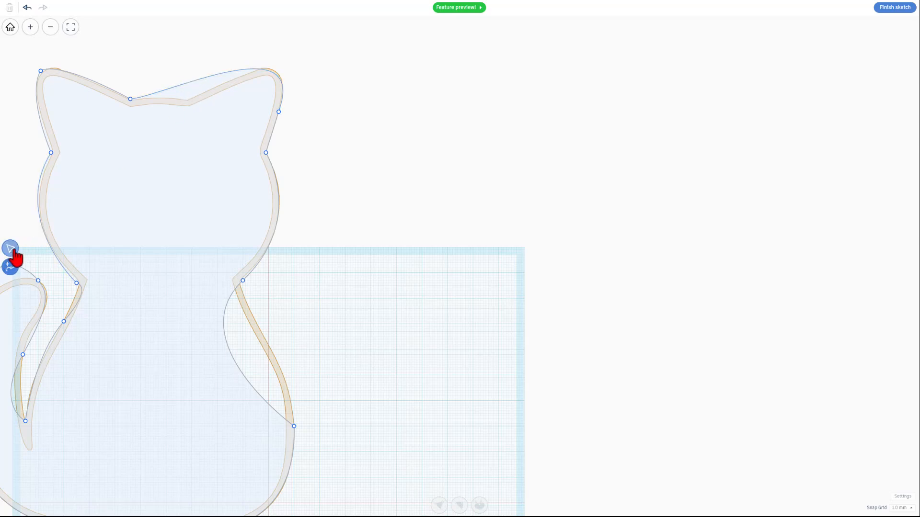
Undo the removal of the curve point at the right ear's inner base
key("ctrl+z")
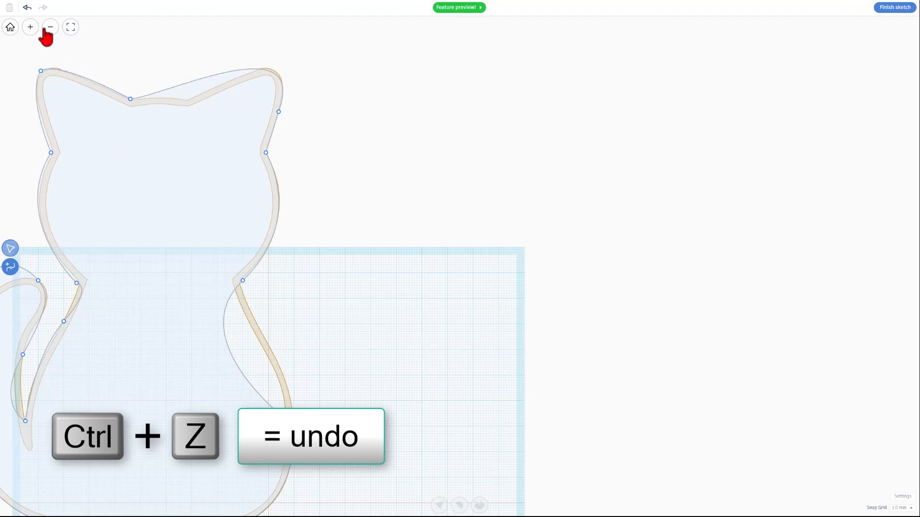
left_click(29, 8)
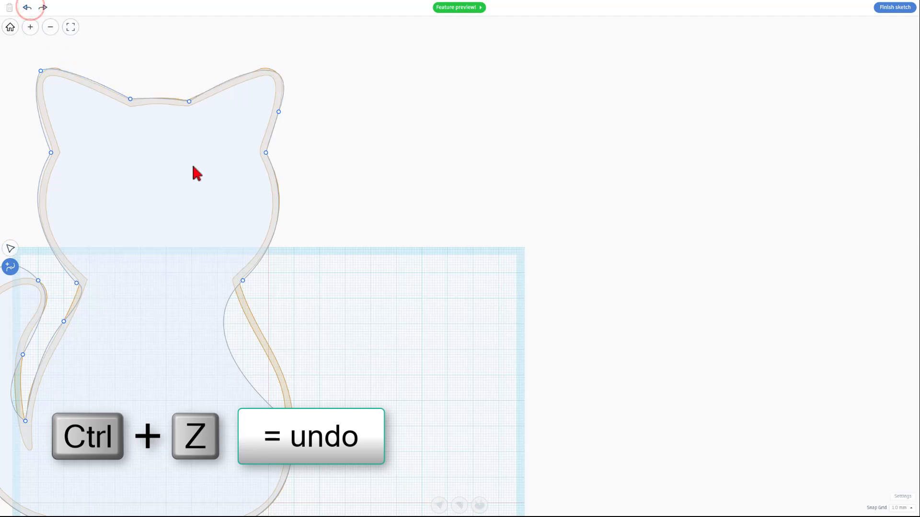
left_click(7, 251)
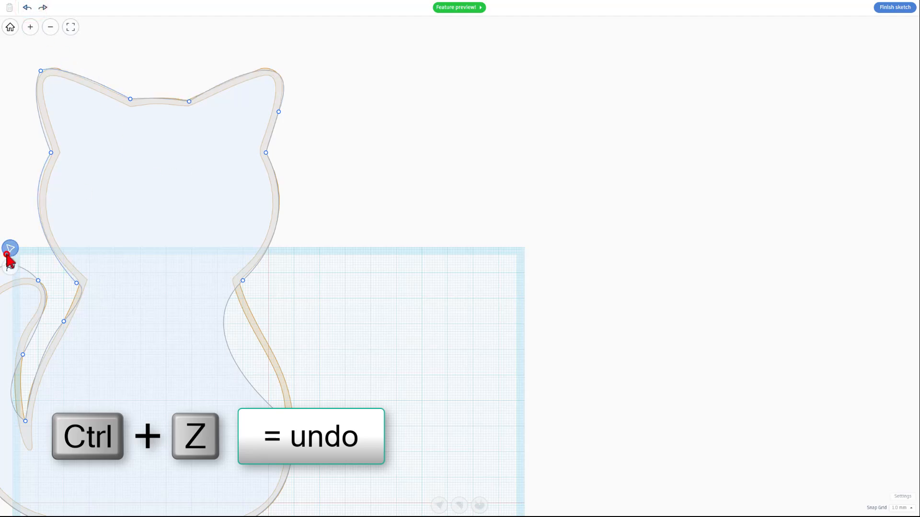
Break the handles at the right ear's inner base and collapse the ear-side handle onto the point
left_click(189, 101)
left_click_drag(307, 23, 306, 25)
left_click(189, 101)
left_click(479, 506)
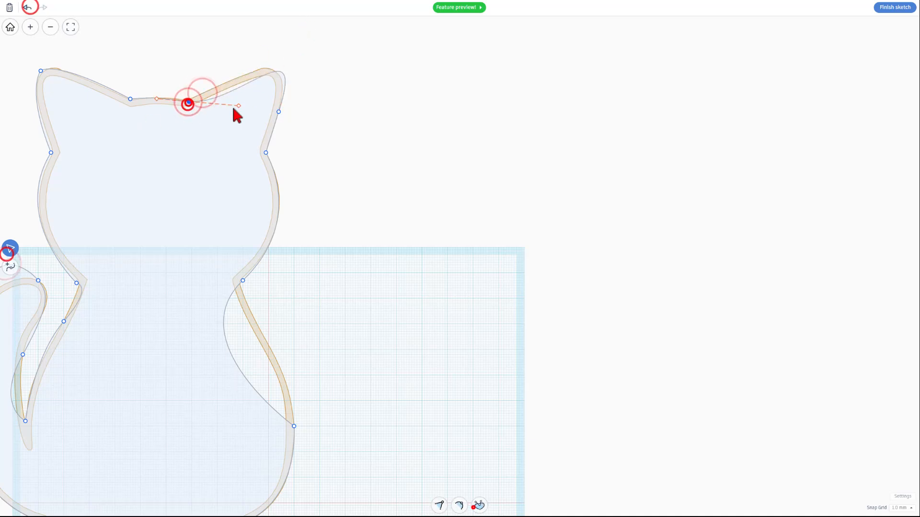
left_click_drag(238, 105, 189, 101)
Collapse the lower handle of the right neck point so the curve follows the body's right side
scroll(196, 192, "down", 3)
left_click(227, 247)
left_click_drag(186, 287, 228, 249)
Adjust the curve points and handles along the tail's inner edge, tip and outer side to match the cat outline
left_click_drag(89, 338, 92, 359)
left_click(86, 295)
left_click_drag(86, 295, 86, 291)
left_click(88, 240)
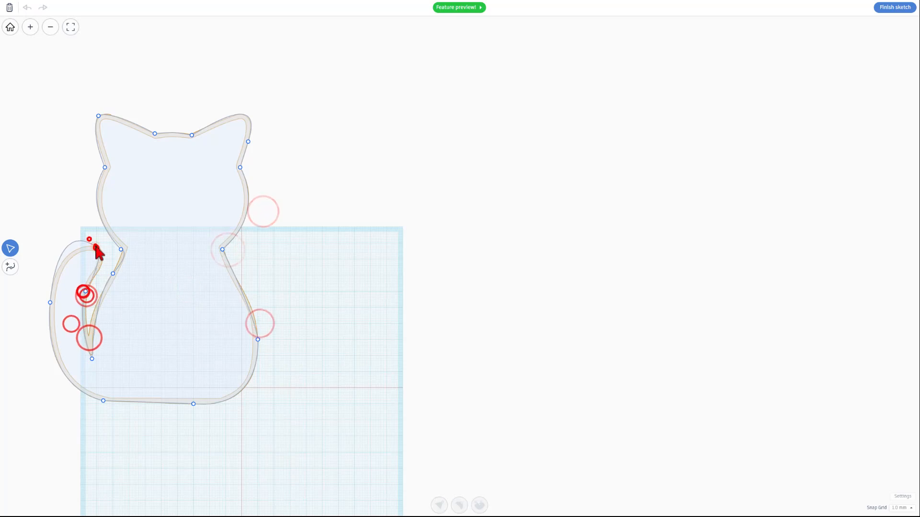
left_click(96, 249)
left_click(51, 303)
left_click_drag(56, 215, 59, 224)
left_click_drag(97, 249, 99, 251)
Adjust the point in the gap between tail and body and fit the body's left side curve to the outline
left_click_drag(92, 357, 90, 350)
left_click_drag(112, 273, 106, 283)
left_click_drag(90, 350, 89, 336)
left_click(77, 323)
left_click(102, 263)
scroll(117, 261, "up", 3)
left_click_drag(87, 290, 103, 277)
scroll(118, 291, "down", 1)
Move the left neck point and the left ear's outer base point closer to the cat outline
left_click(122, 230)
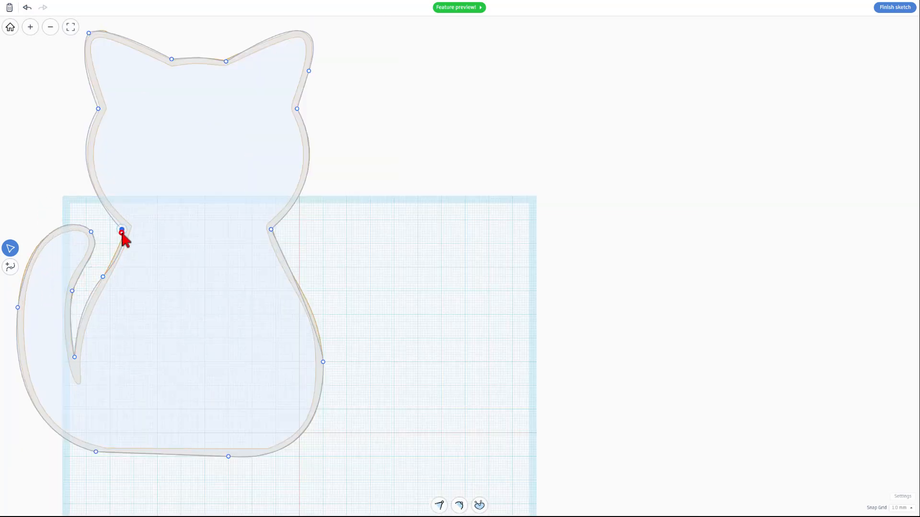
left_click_drag(122, 231, 122, 225)
left_click(97, 108)
left_click_drag(99, 109, 100, 109)
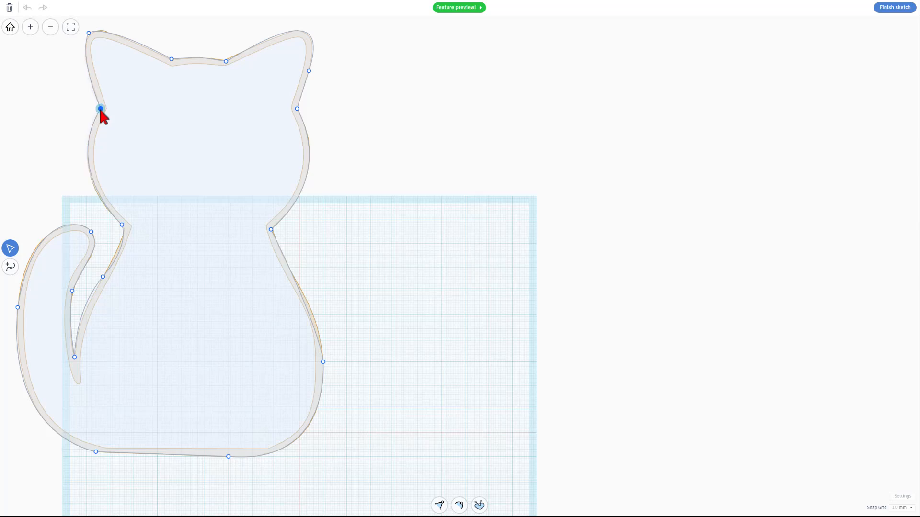
scroll(264, 234, "down", 2)
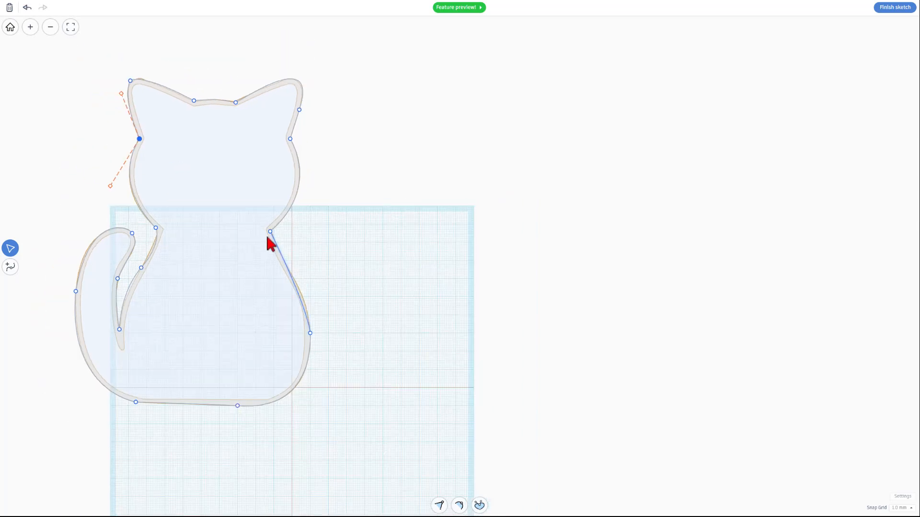
Finish the sketch and delete the imported cat outline from the workplane
left_click(896, 7)
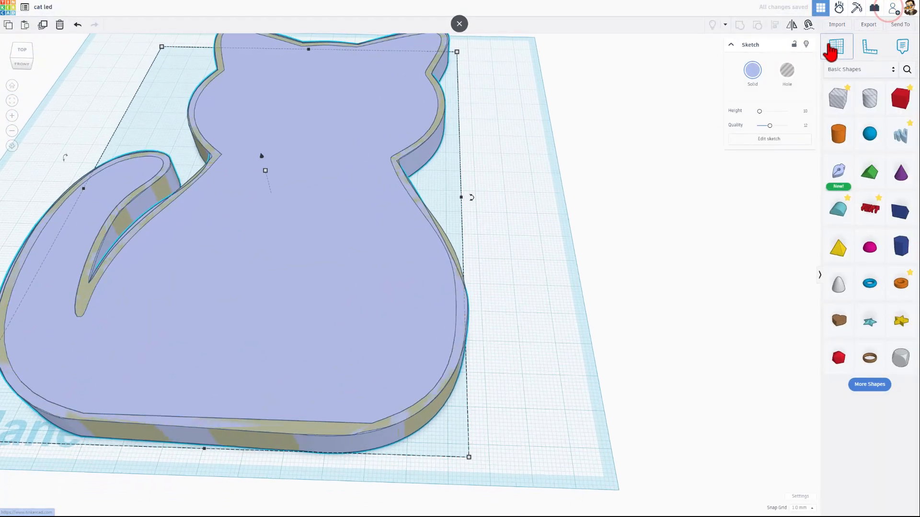
left_click(630, 224)
left_click(413, 358)
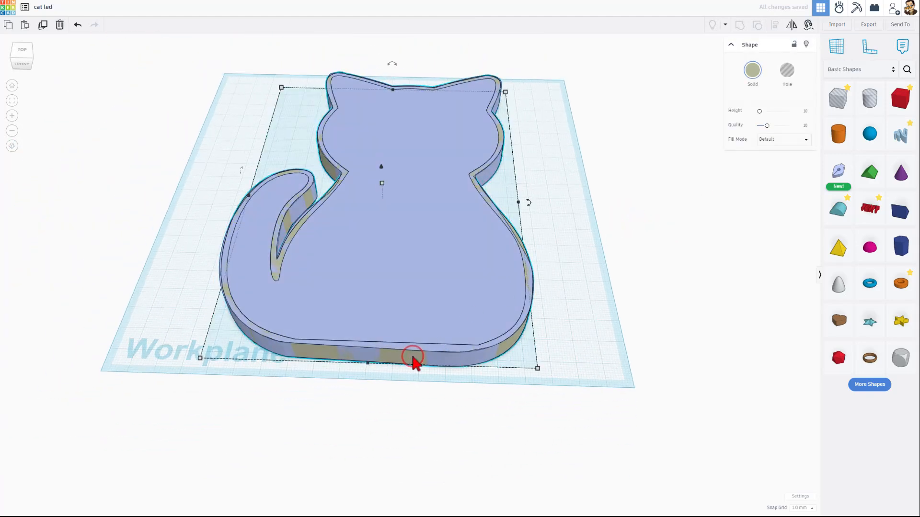
left_click(418, 288)
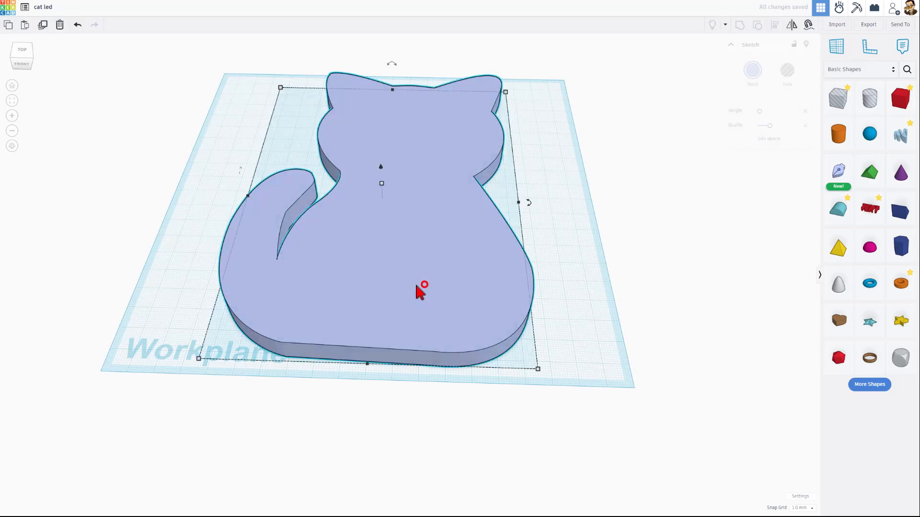
Export the solid cat sketch as an SVG named "cat led1.svg" to the Downloads folder
mouse_move(350, 274)
right_mouse_down()
mouse_move(460, 314)
mouse_move(425, 319)
mouse_move(426, 253)
mouse_move(446, 244)
right_mouse_up()
key("Escape")
left_click(426, 246)
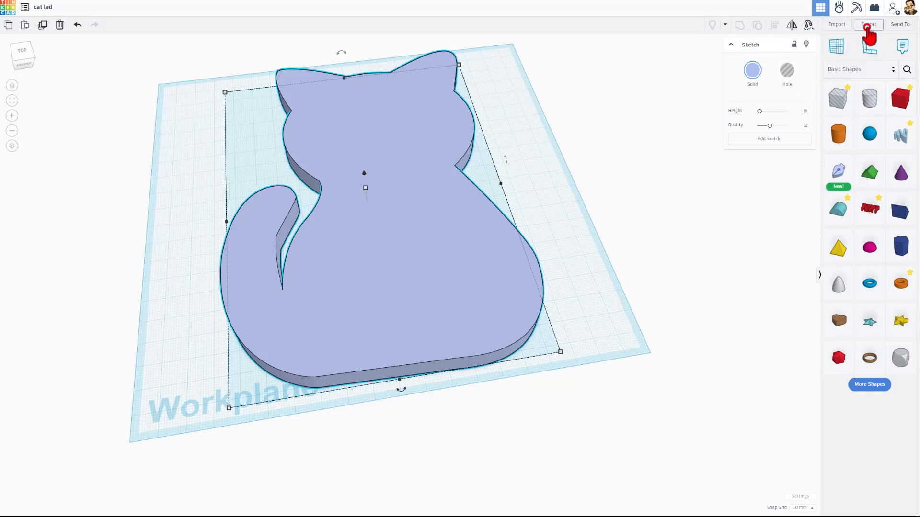
left_click(868, 24)
left_click(417, 331)
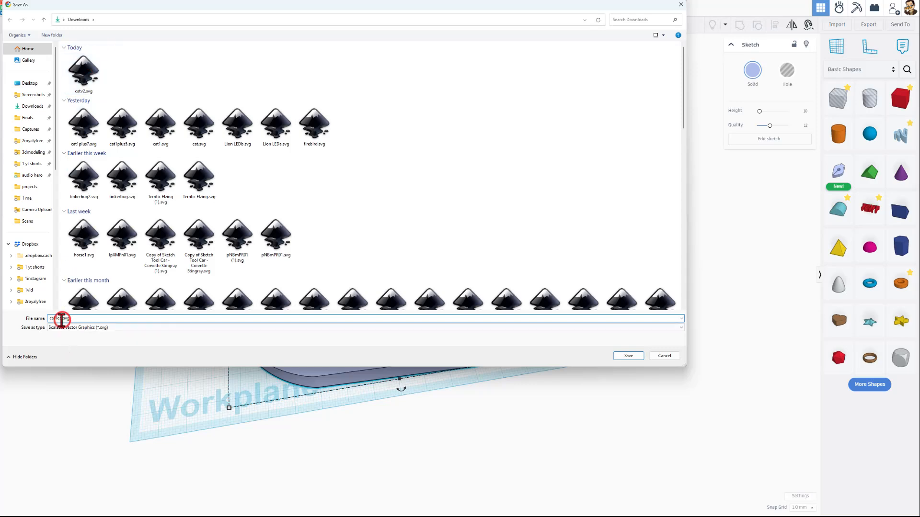
left_click(62, 320)
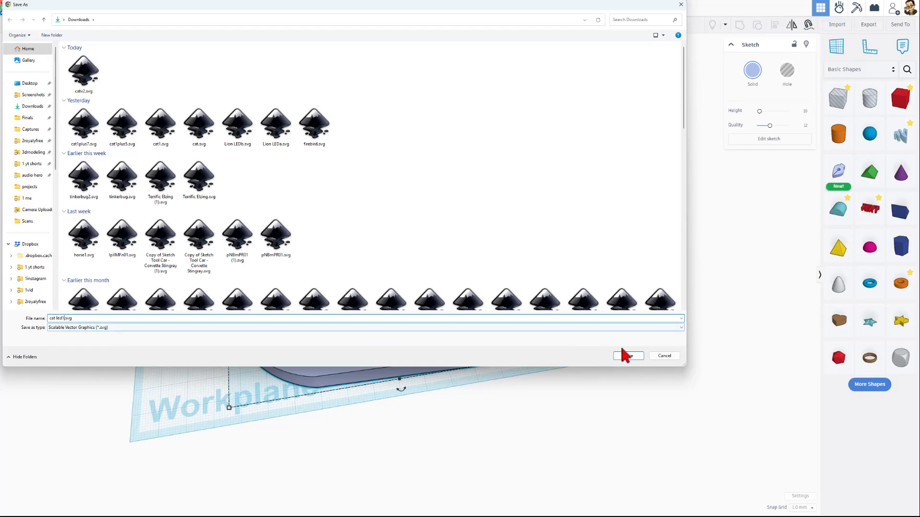
left_click(627, 356)
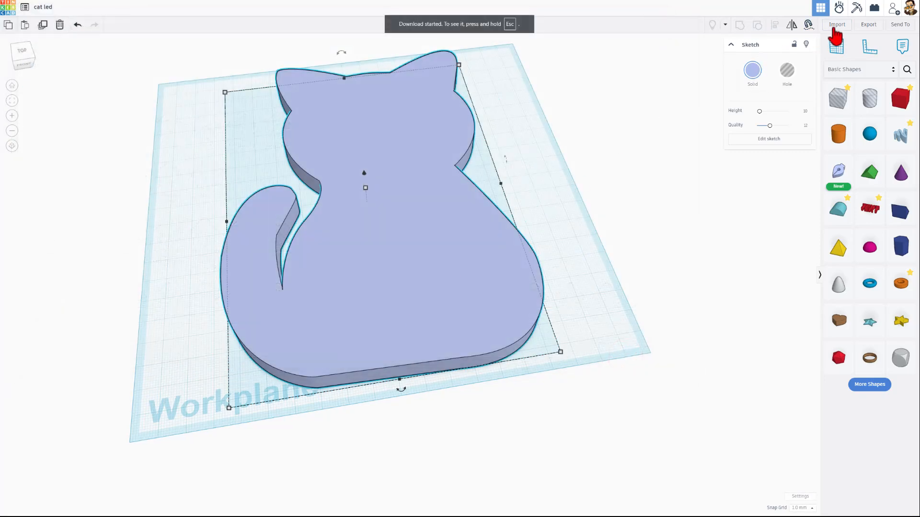
Import cat led1.svg from the Downloads folder at 100% scale, centered on Art
left_click(836, 24)
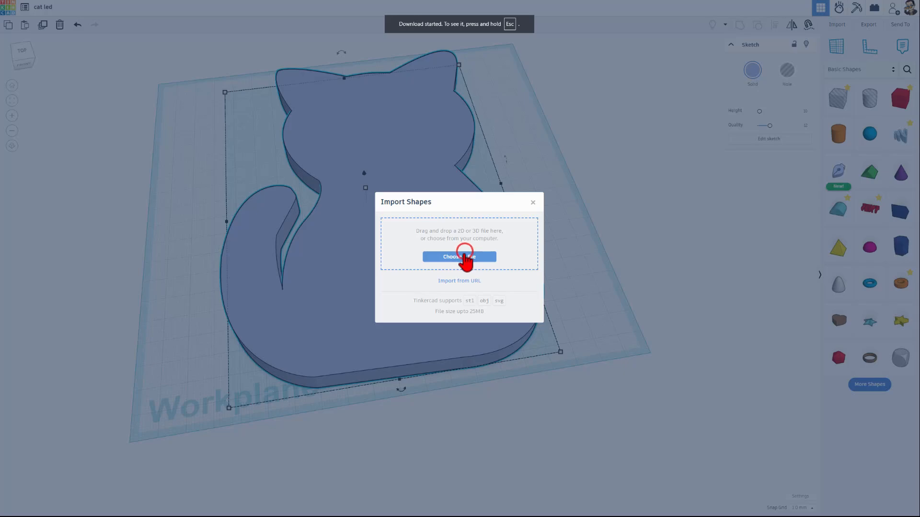
left_click(464, 255)
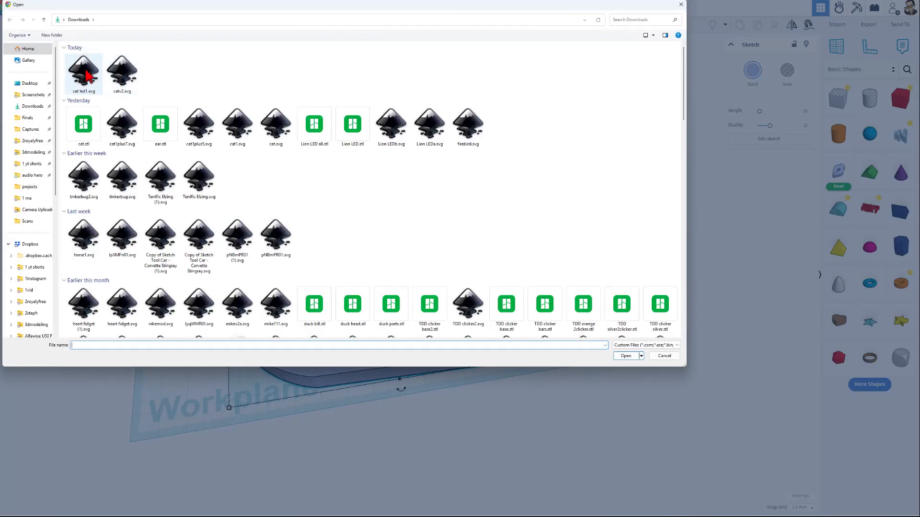
double_click(85, 73)
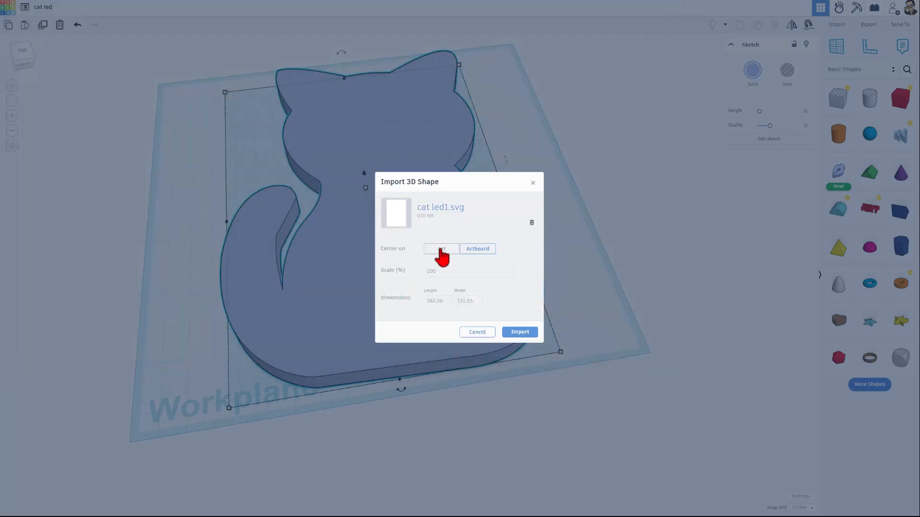
left_click(439, 250)
left_click(519, 332)
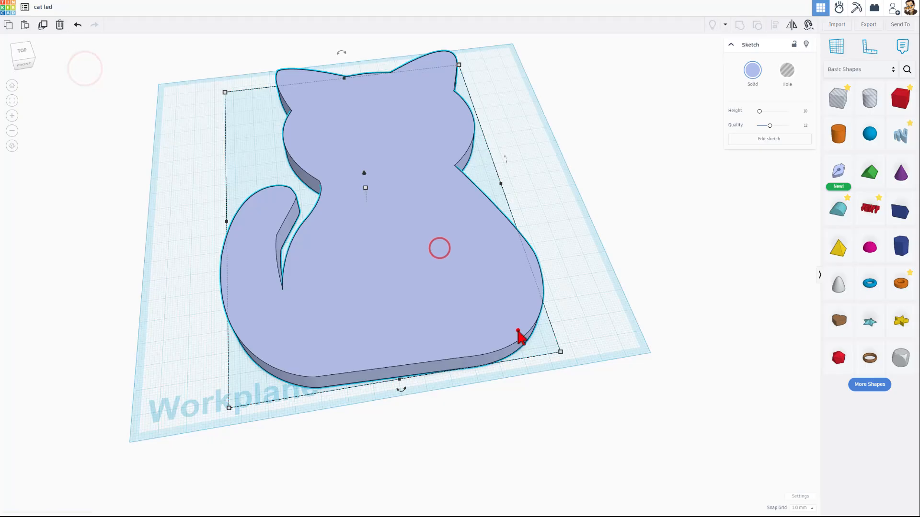
Hide the original cat sketch that overlaps the imported shape
left_click(535, 150)
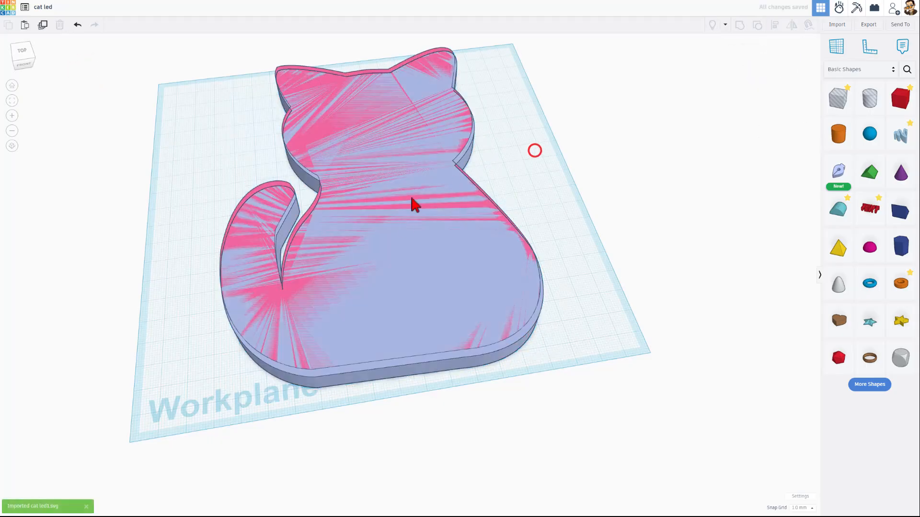
left_click(403, 231)
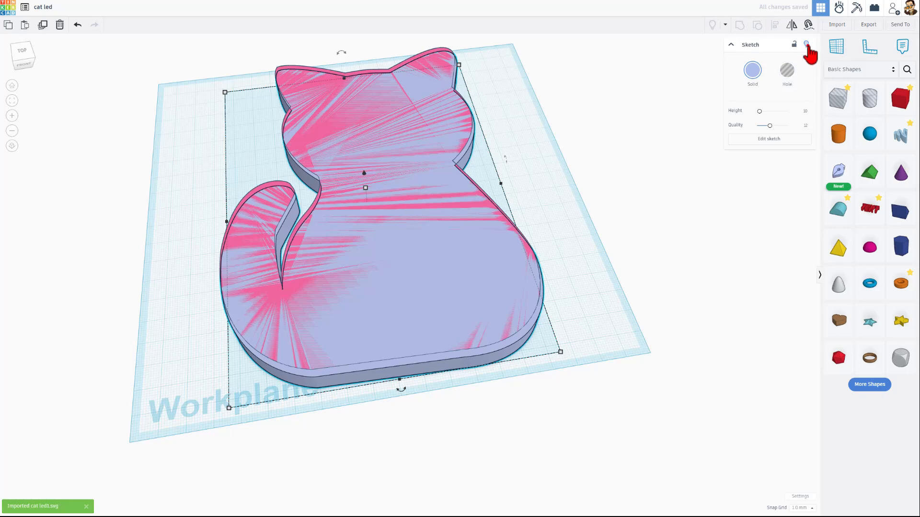
left_click(806, 44)
Change the fill mode of the imported cat shape to Outer Line
left_click(443, 181)
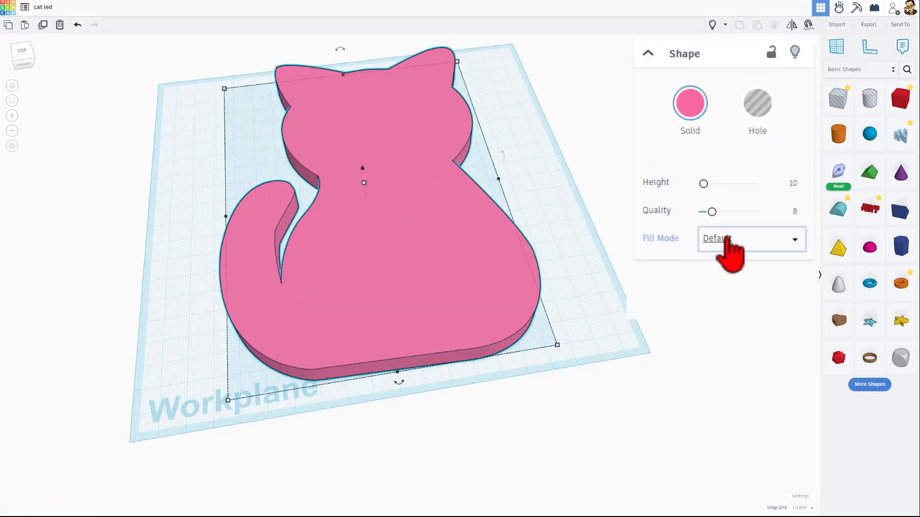
left_click(724, 237)
left_click(724, 287)
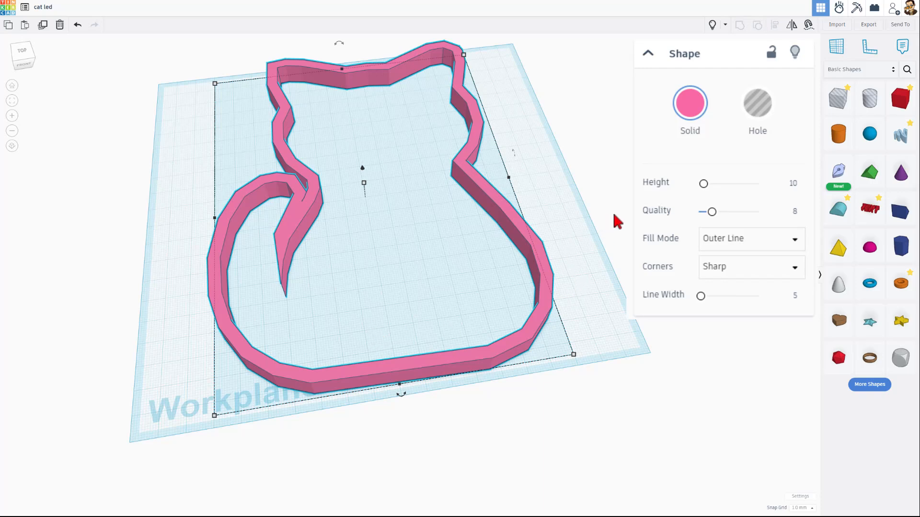
Give the cat outline a line width of 7 and Round corners, and raise its quality to the maximum
left_click(795, 295)
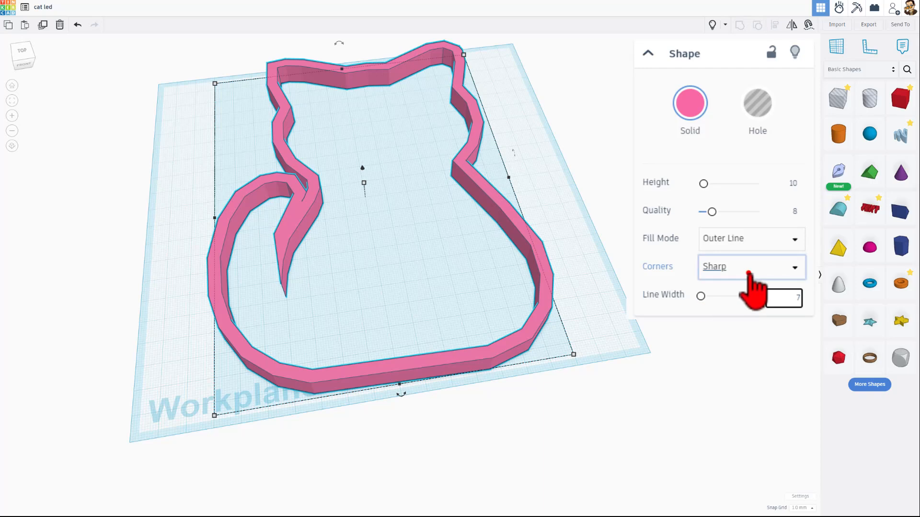
left_click(749, 269)
left_click(710, 294)
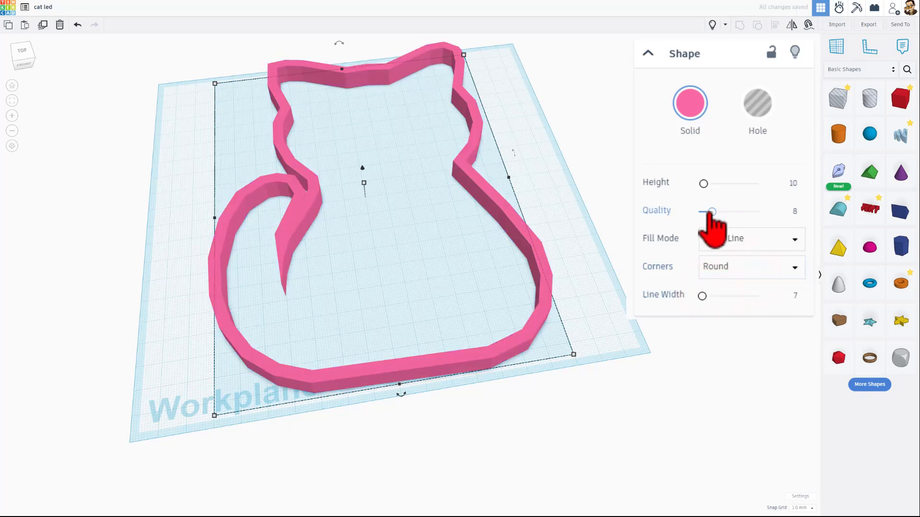
left_click_drag(712, 211, 759, 212)
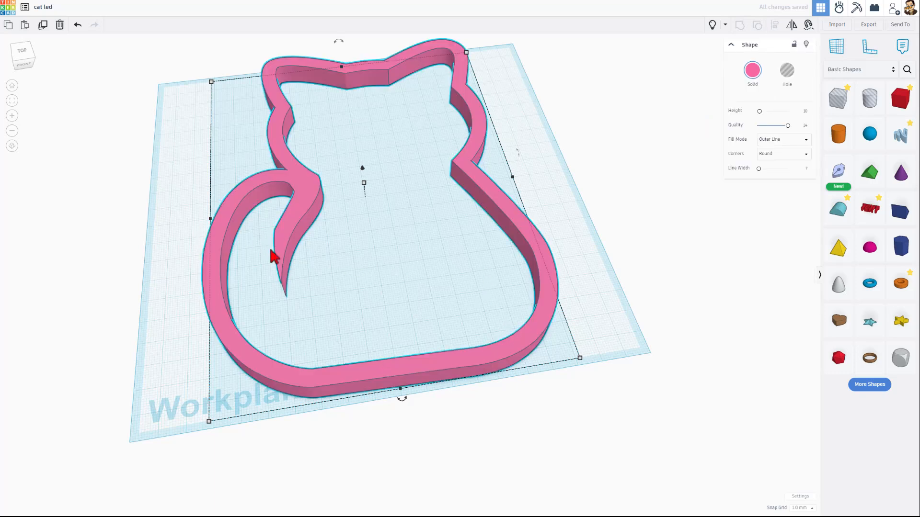
left_click(304, 265)
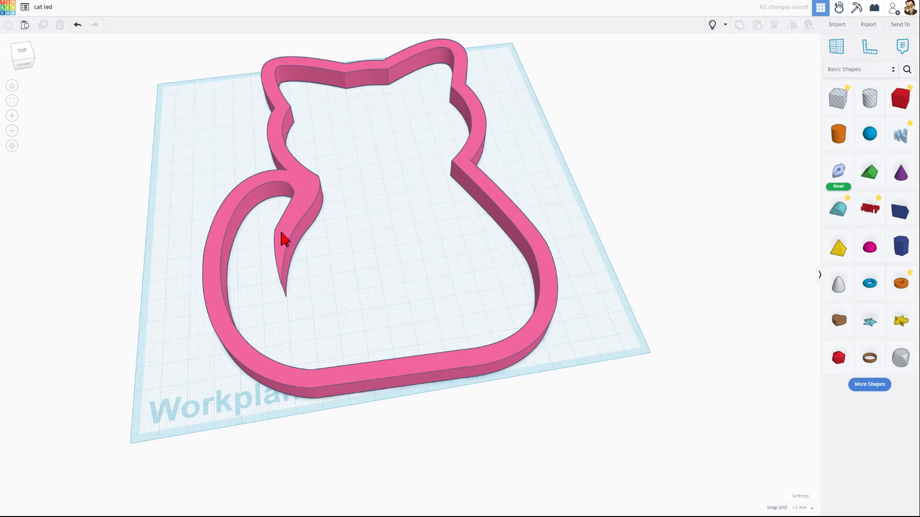
Place a hole box about 53 by 29 mm over the pointed tip between the tail and the body
left_click_drag(837, 99, 240, 282)
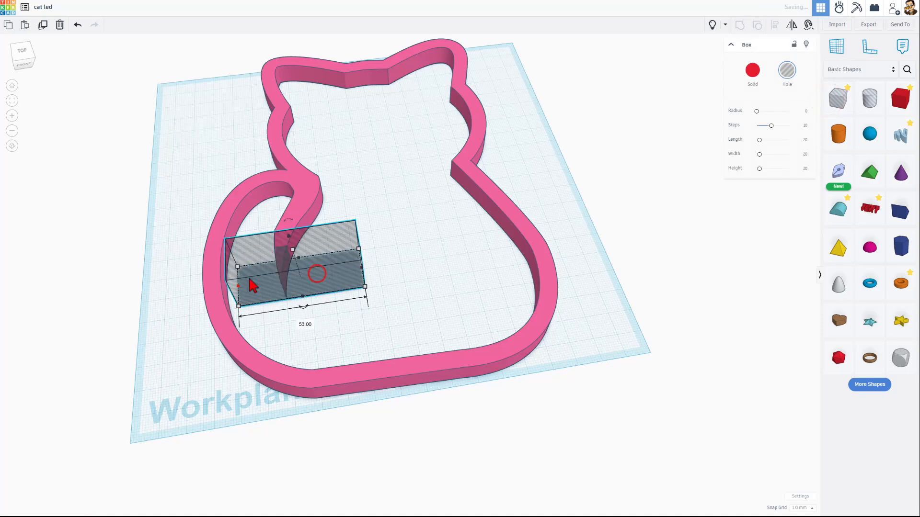
left_click_drag(302, 240, 304, 237)
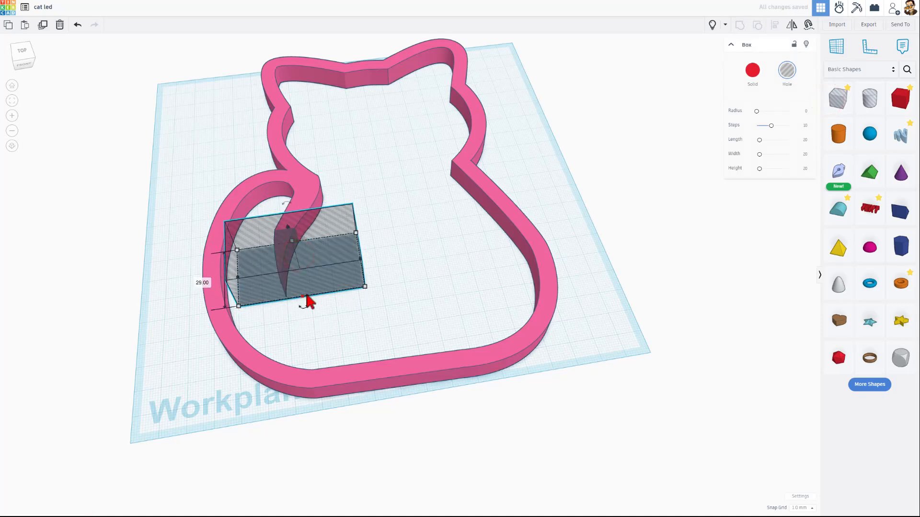
left_click_drag(306, 293, 307, 290)
left_click(373, 278)
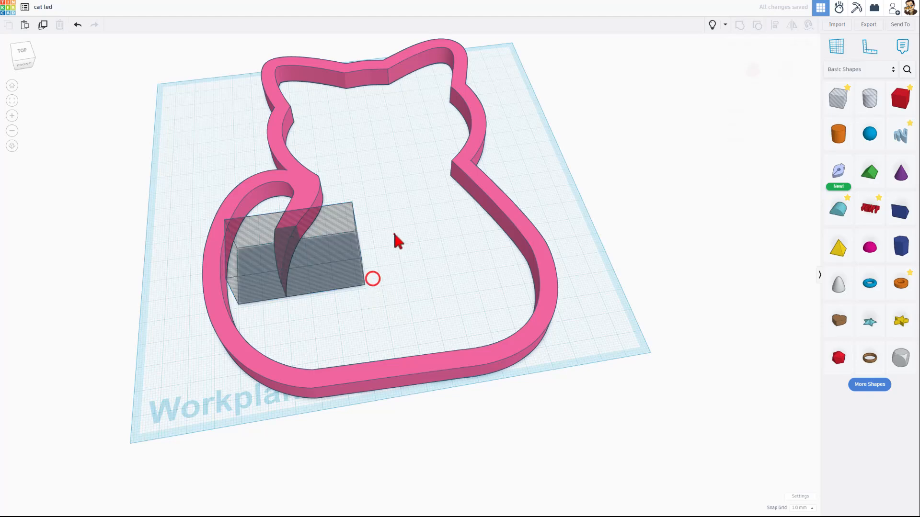
Group the cat outline with the hole box to cut off the pointed tip
left_click_drag(394, 234, 314, 266)
left_click(434, 206)
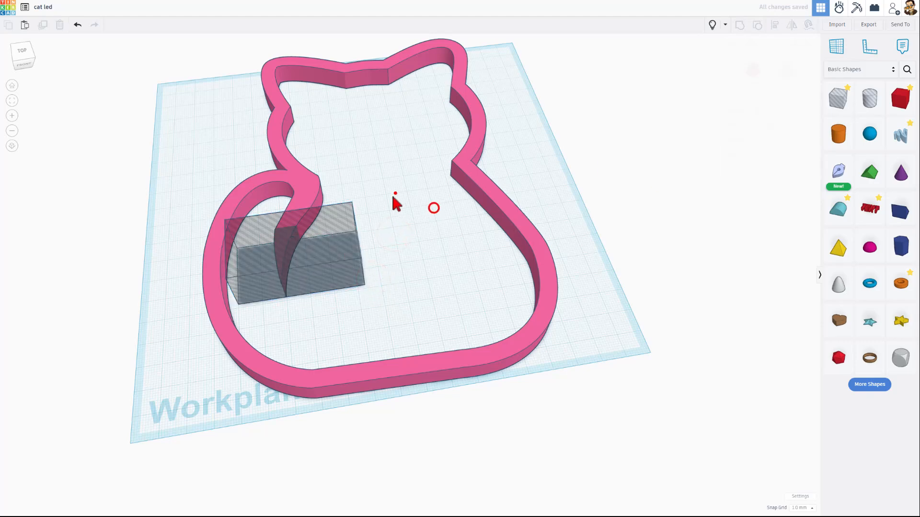
left_click_drag(395, 193, 276, 308)
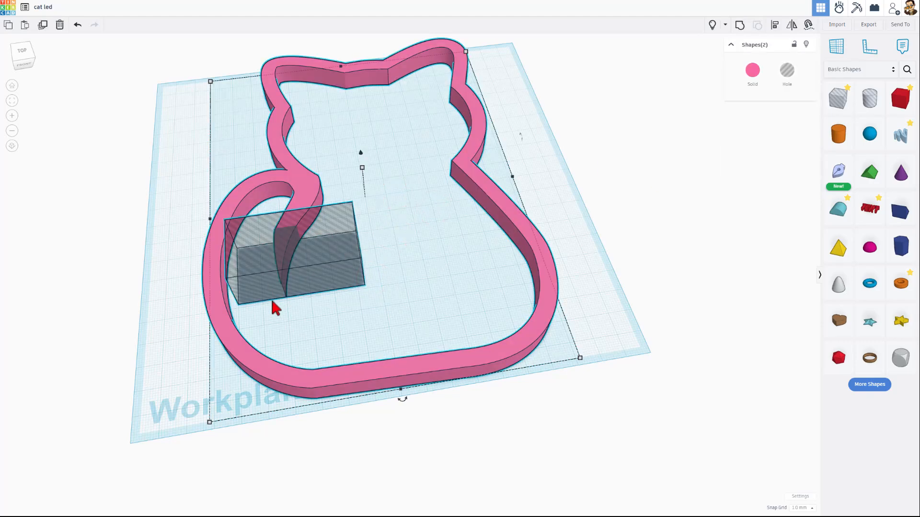
key("ctrl+g")
left_click(281, 210)
right_click_drag(280, 210, 316, 173)
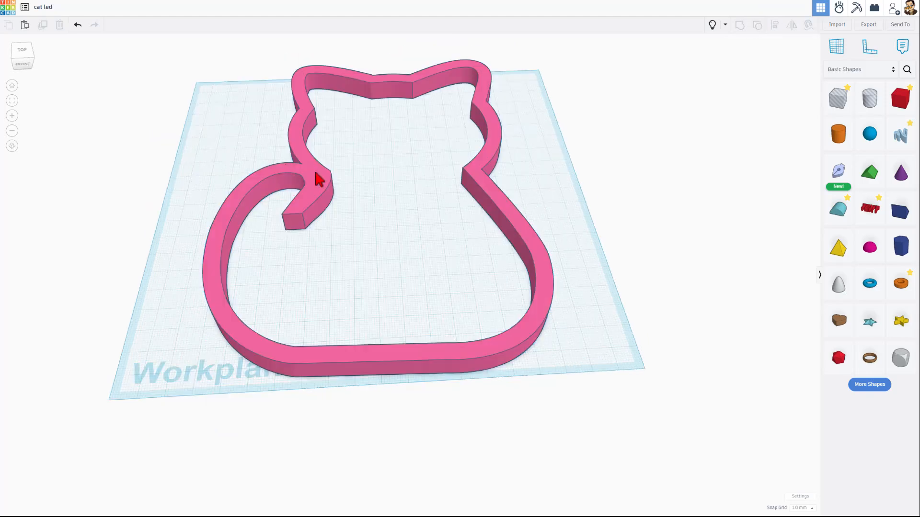
Try to export the trimmed cat outline as an SVG file
left_click(319, 191)
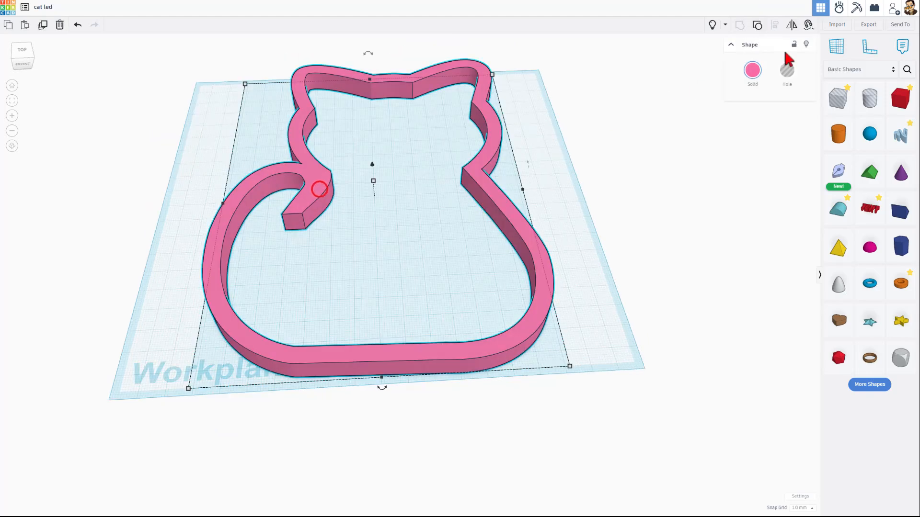
left_click(868, 25)
left_click(441, 330)
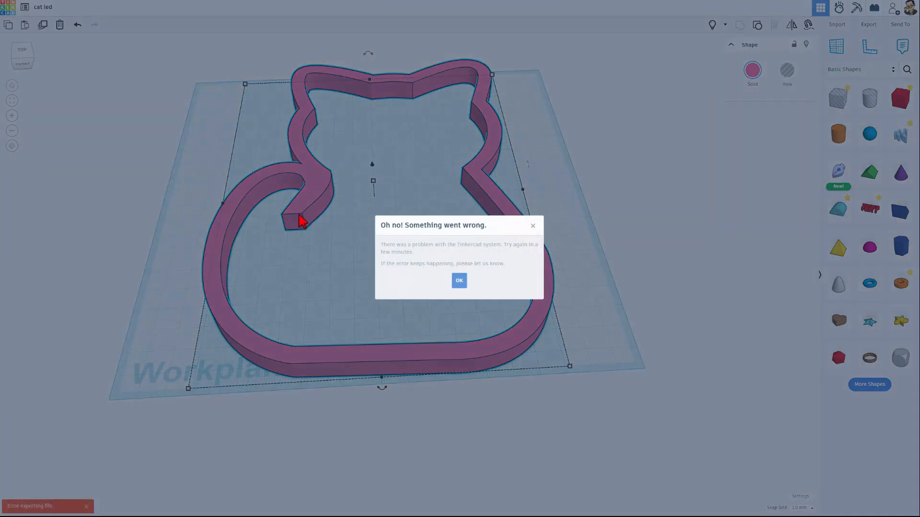
Dismiss the failed export and export the trimmed cat outline again as an SVG file named cat led1plus7.svg
left_click(458, 282)
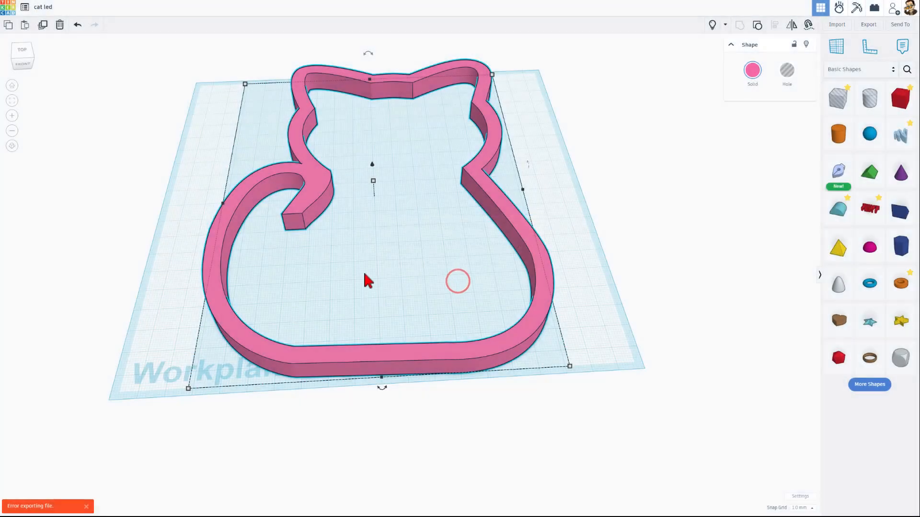
left_click(349, 282)
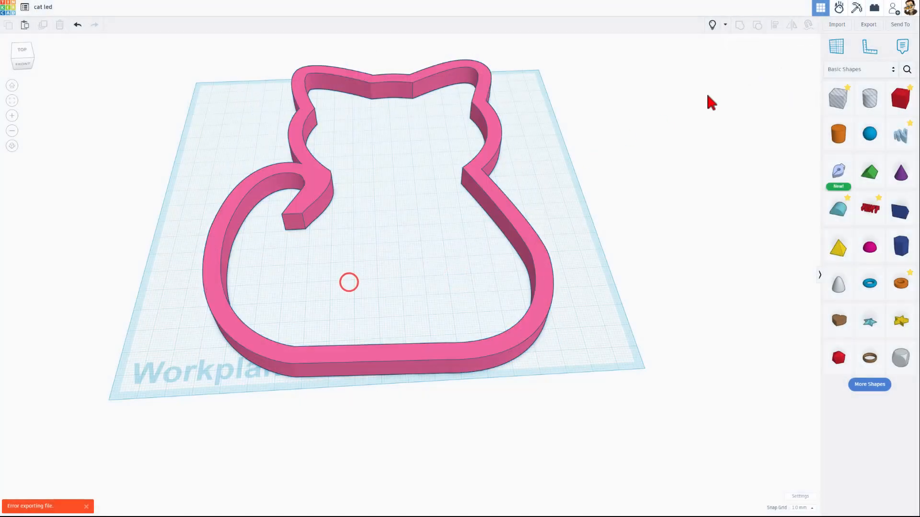
left_click(868, 24)
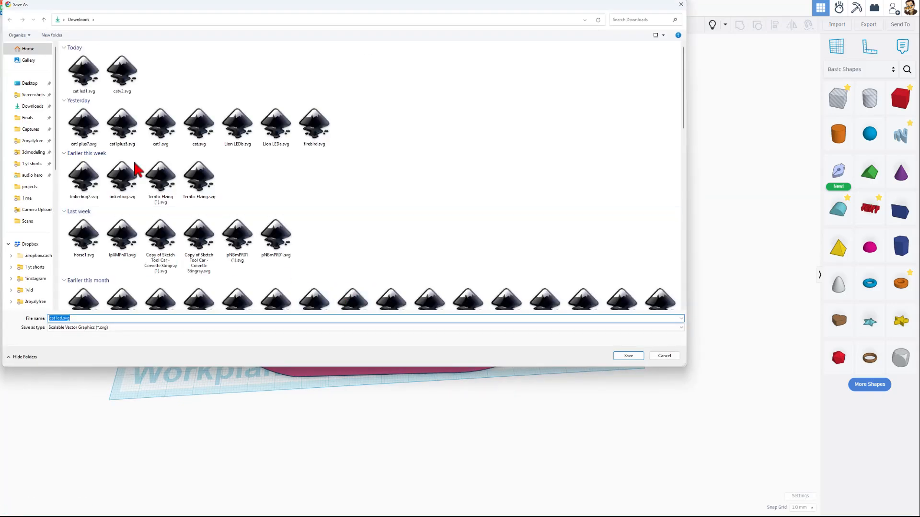
left_click(100, 87)
left_click(82, 319)
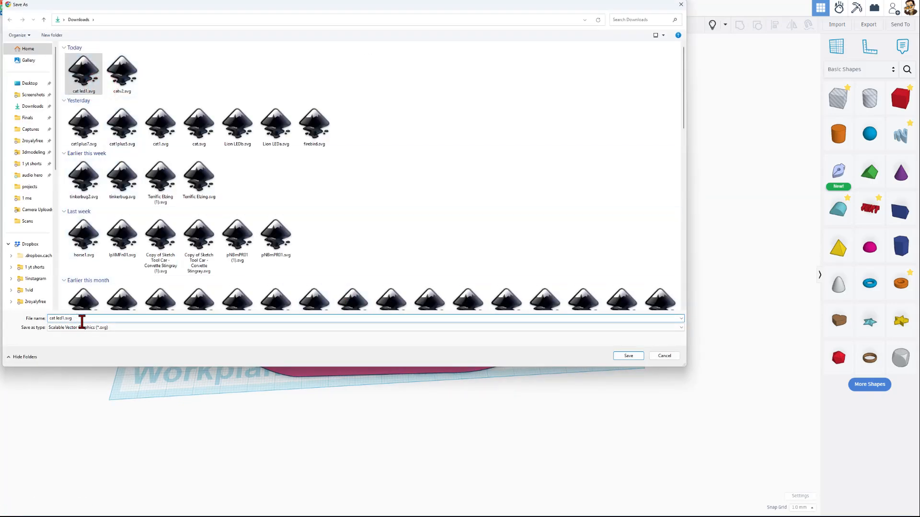
type("plus")
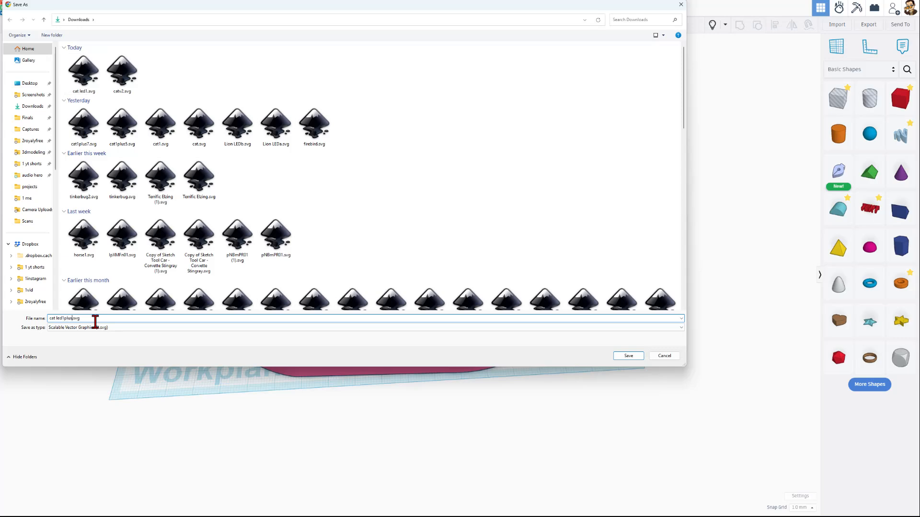
type("7")
key("Return")
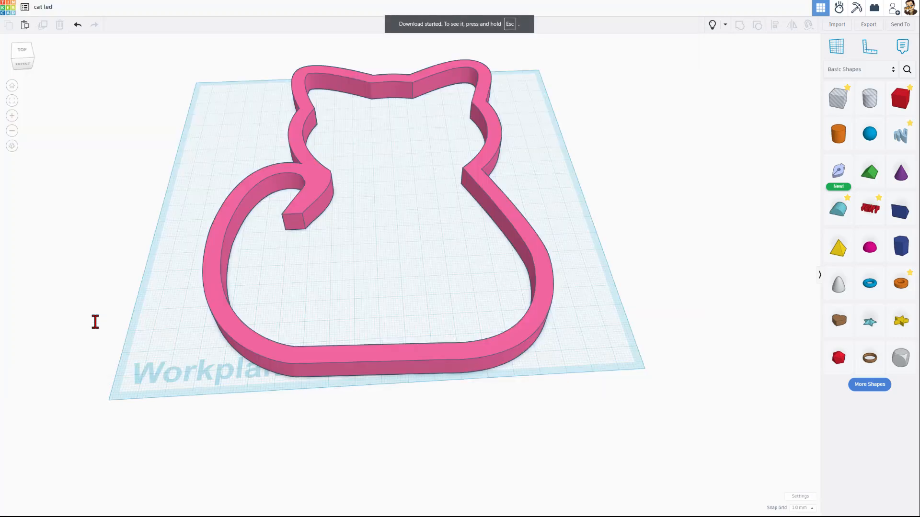
Import cat led1plus7.svg from the Downloads folder, centered on Art
left_click(835, 26)
left_click(440, 258)
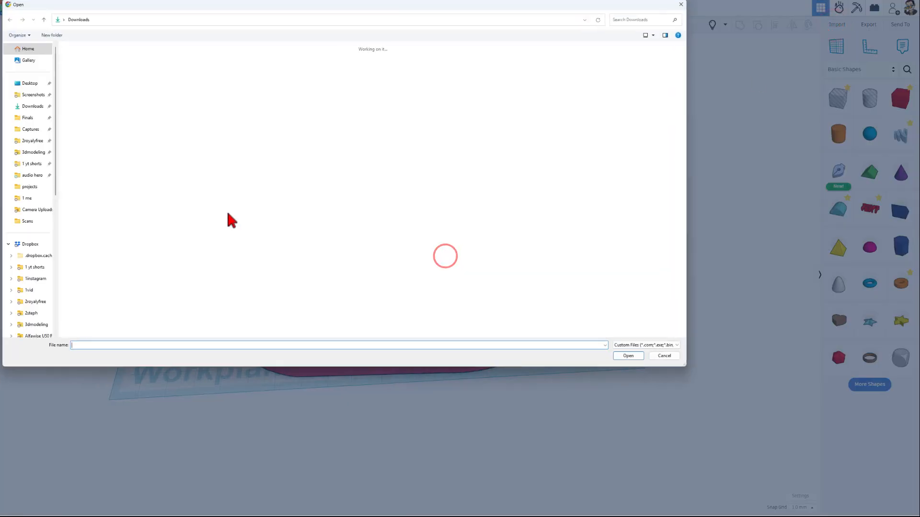
double_click(83, 75)
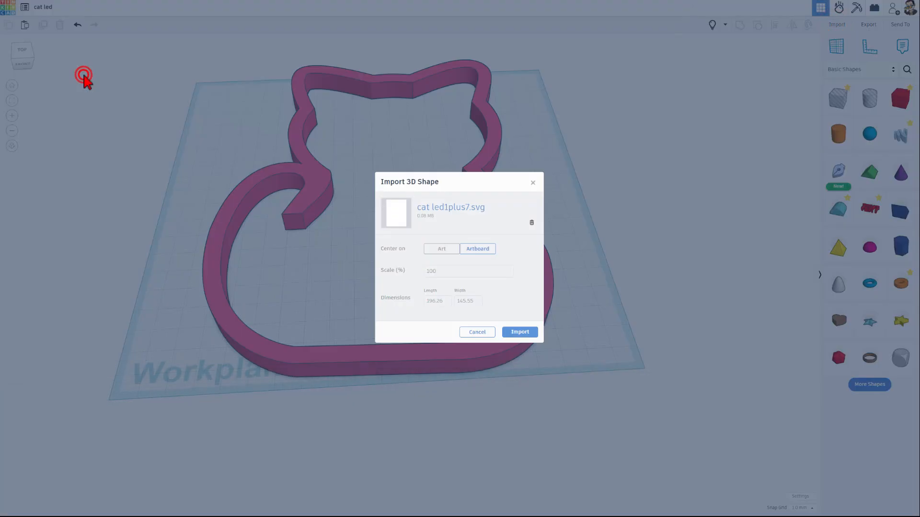
left_click(440, 251)
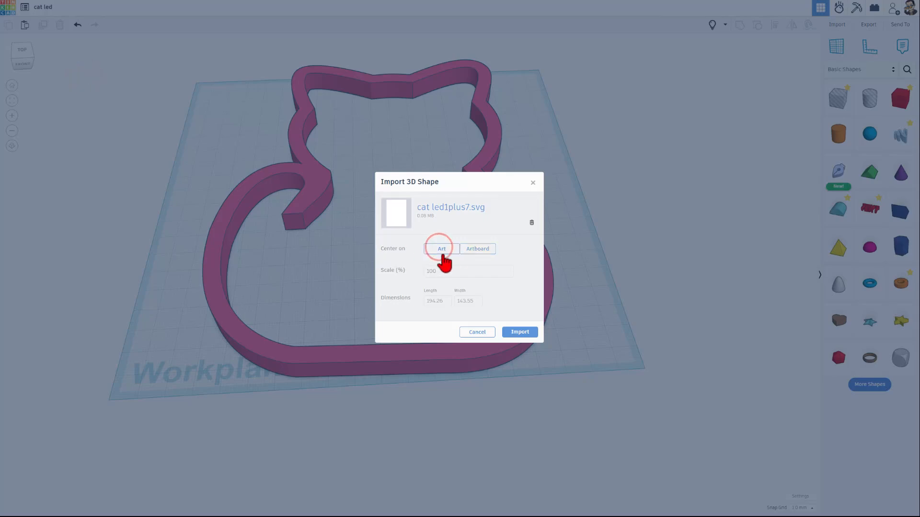
left_click(525, 337)
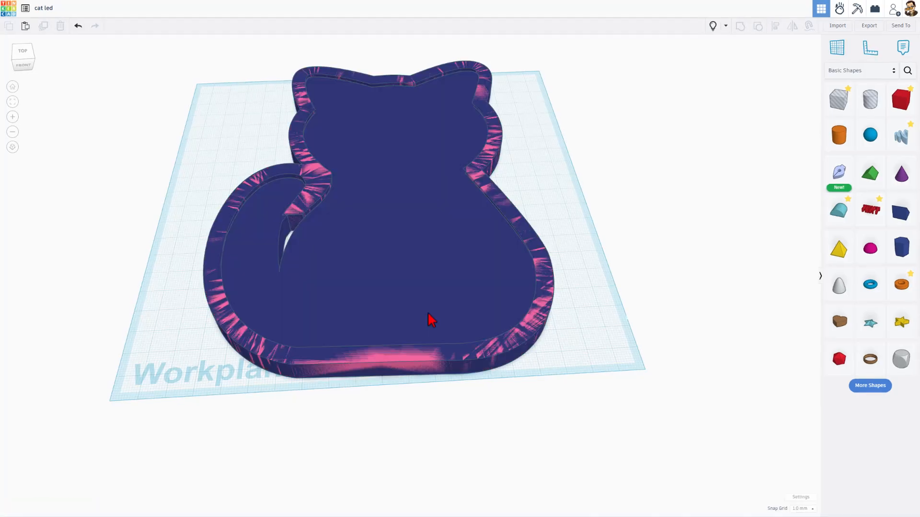
Set the imported dark blue cat shape to quality 24, Outer Line fill mode and a line width of 1.2
left_click(422, 285)
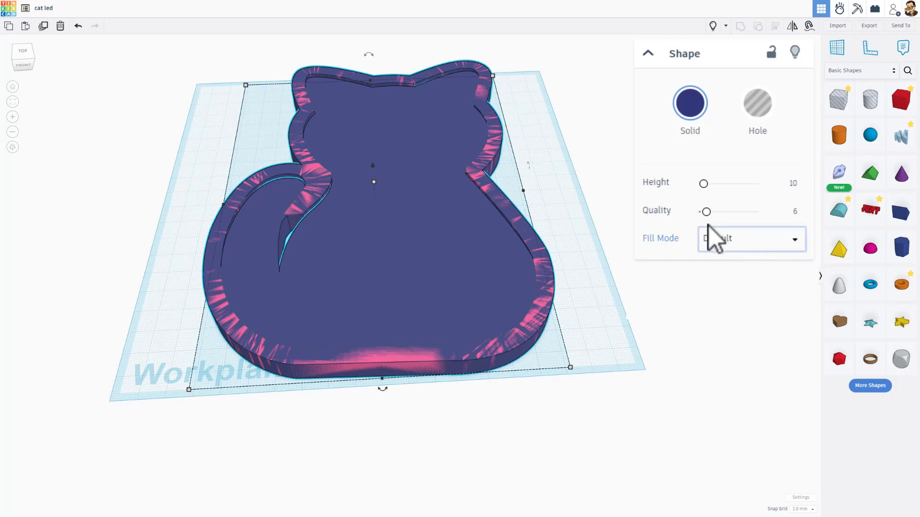
left_click_drag(706, 212, 781, 211)
left_click(740, 242)
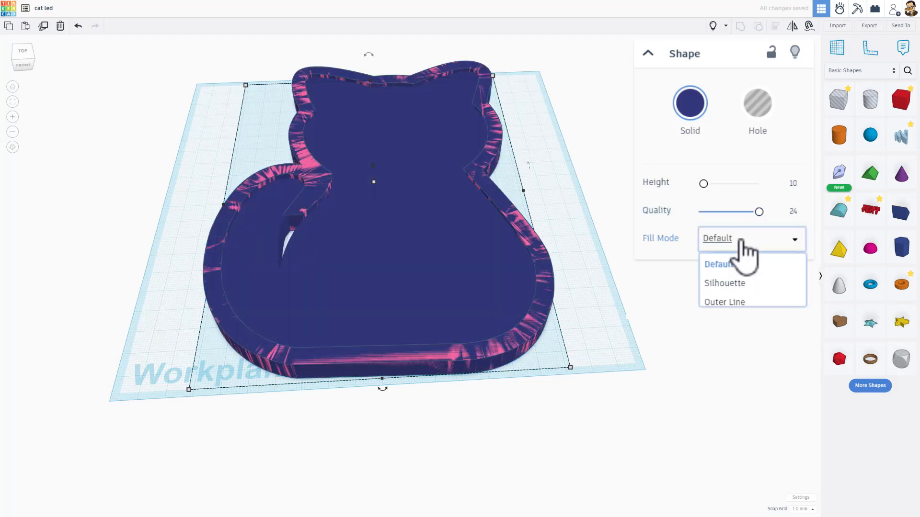
left_click(728, 307)
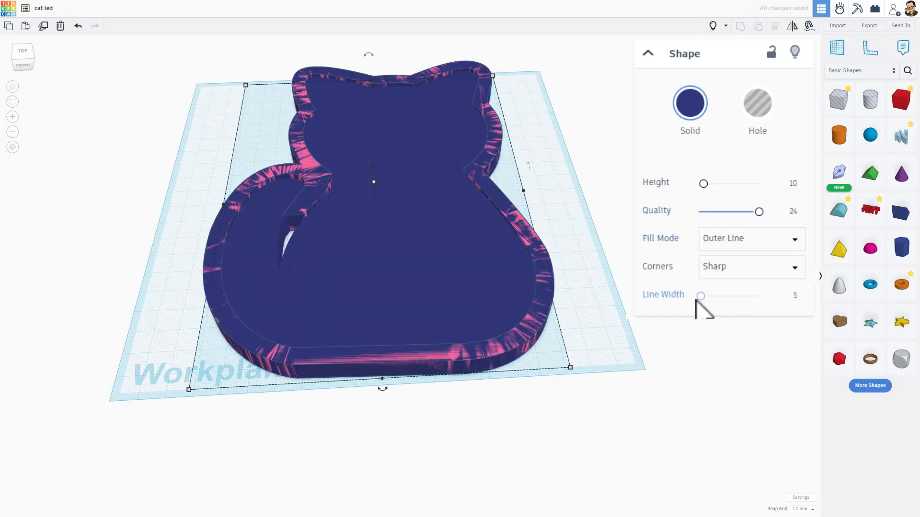
left_click(794, 297)
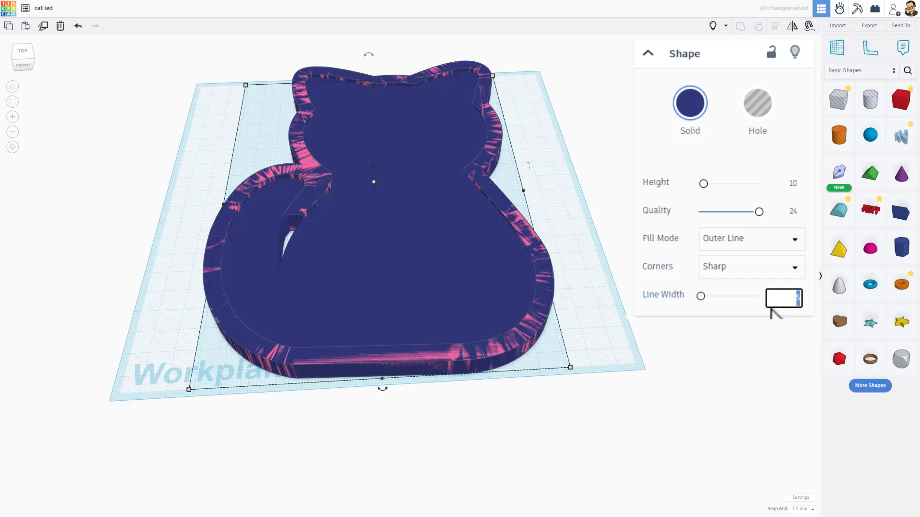
type("12")
key("Return")
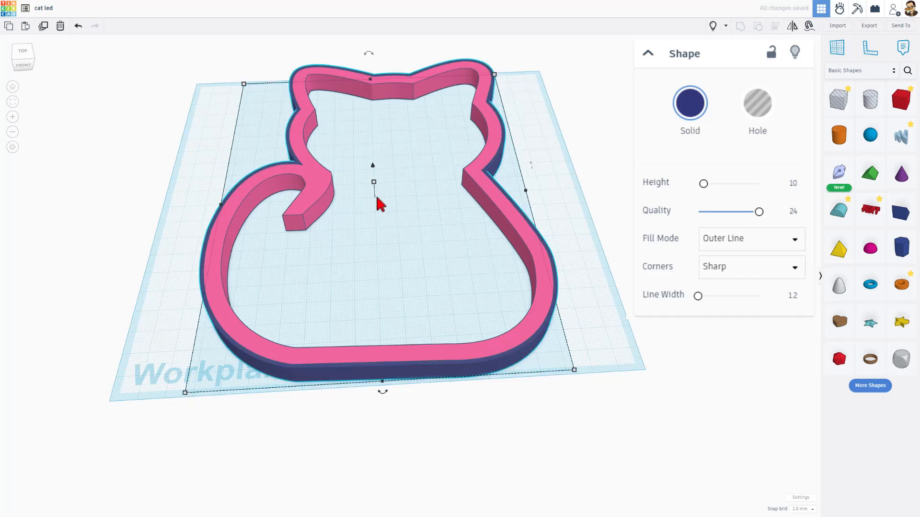
Set the height of the dark blue outer wall to 14 mm
left_click_drag(375, 183, 381, 174)
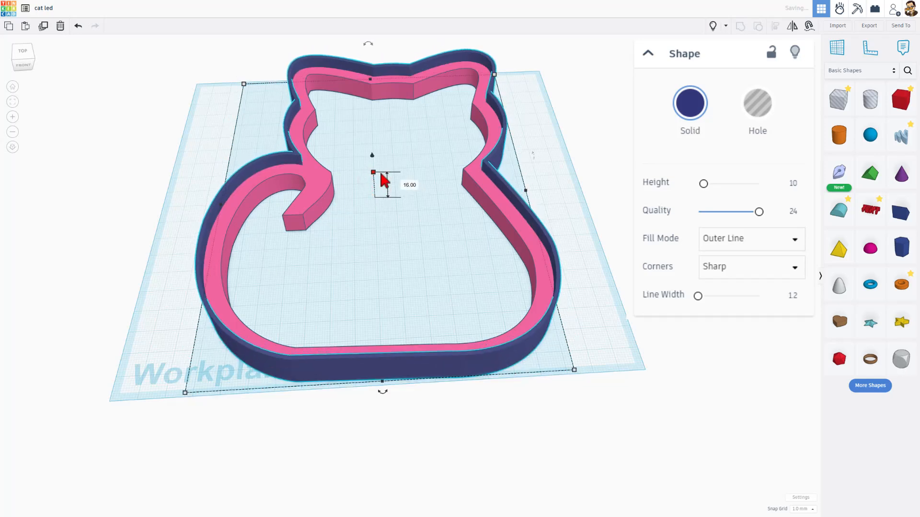
left_click(410, 185)
key("Return")
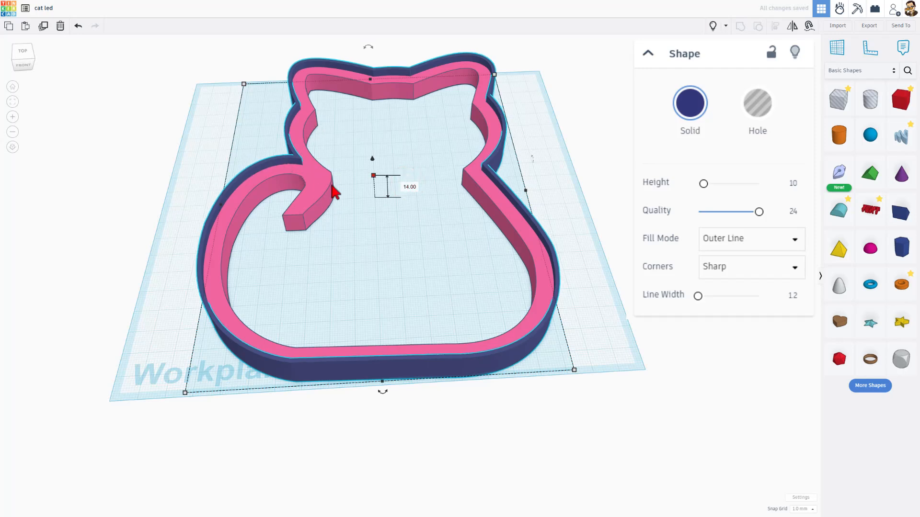
Set the height of the pink cat frame to 2 mm
left_click(330, 193)
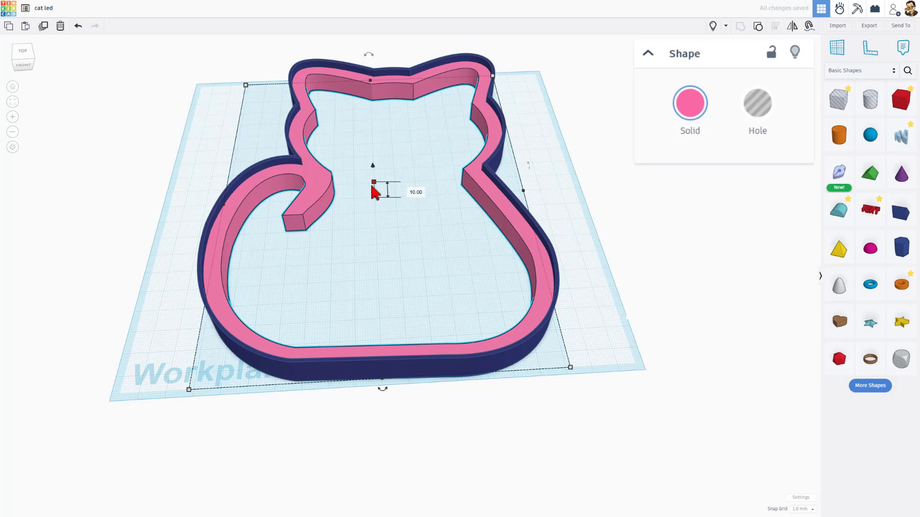
left_click(371, 185)
left_click(402, 190)
type("2")
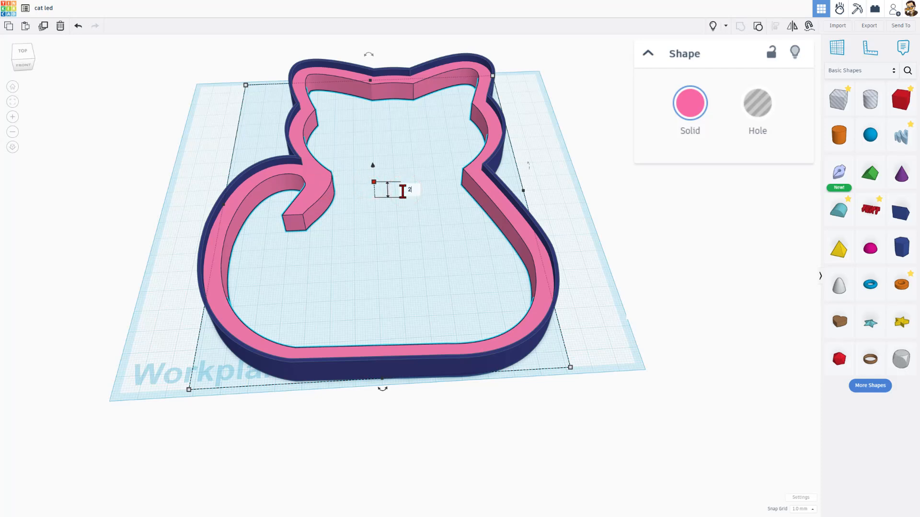
key("Return")
left_click(371, 232)
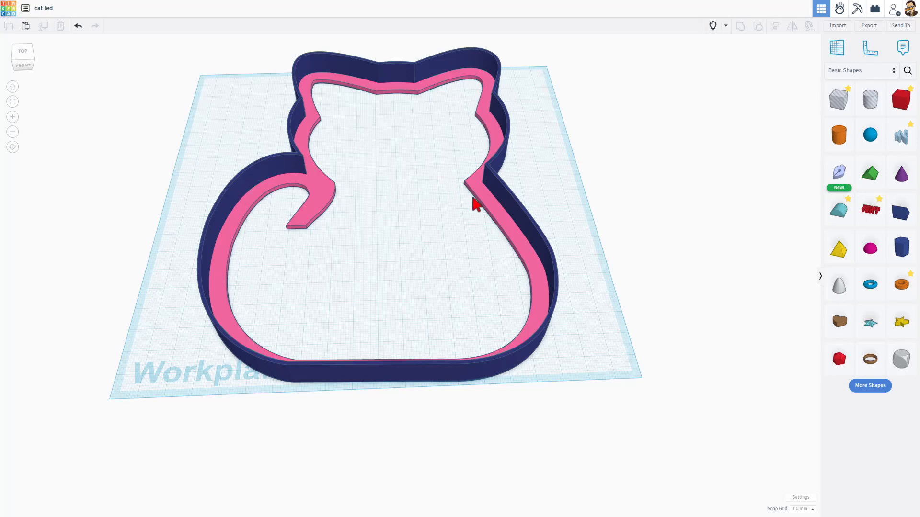
Import cat led1.svg from the Downloads folder, centered on Art
left_click(837, 25)
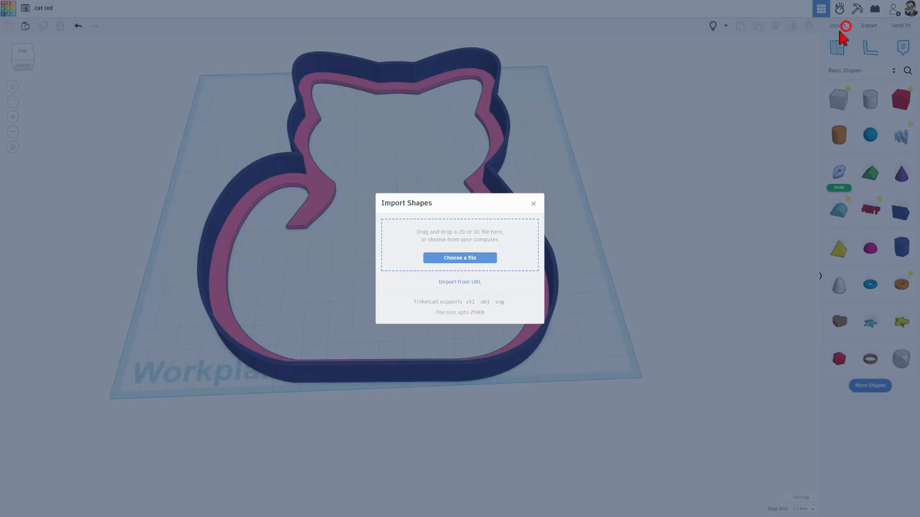
left_click(454, 259)
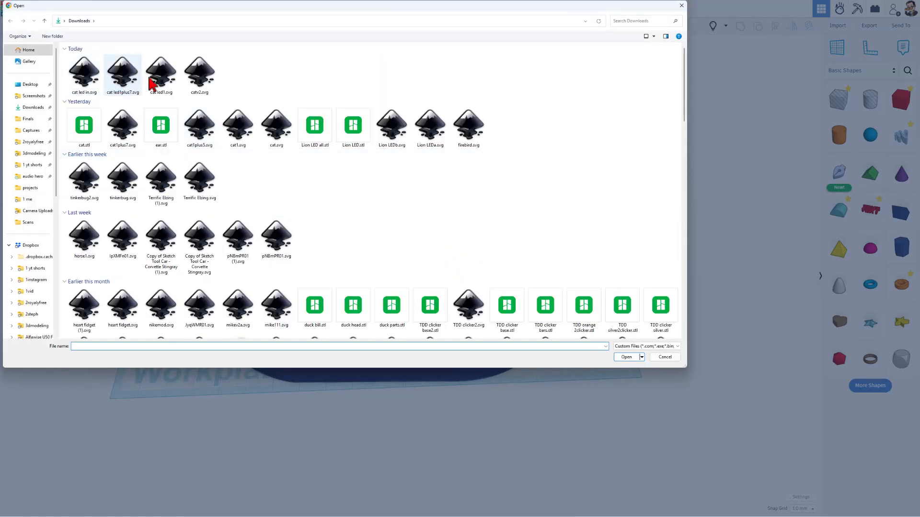
double_click(152, 82)
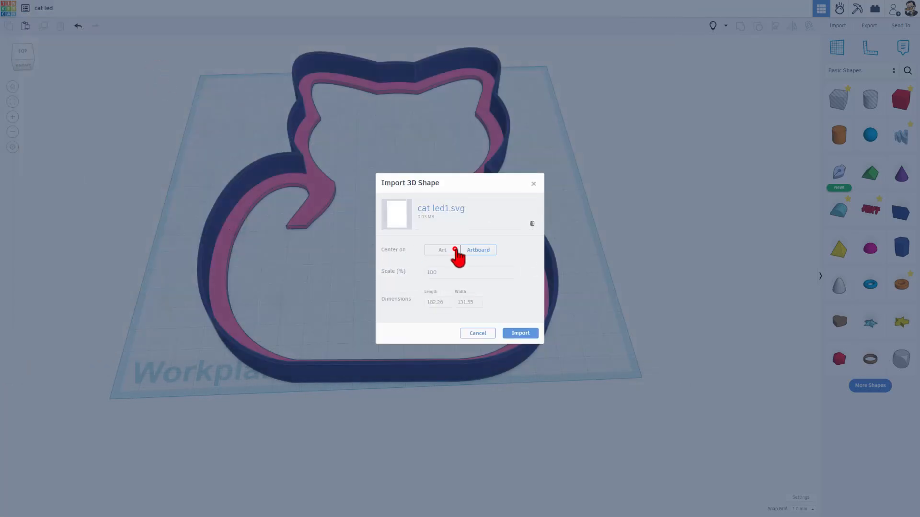
left_click(455, 250)
left_click(508, 335)
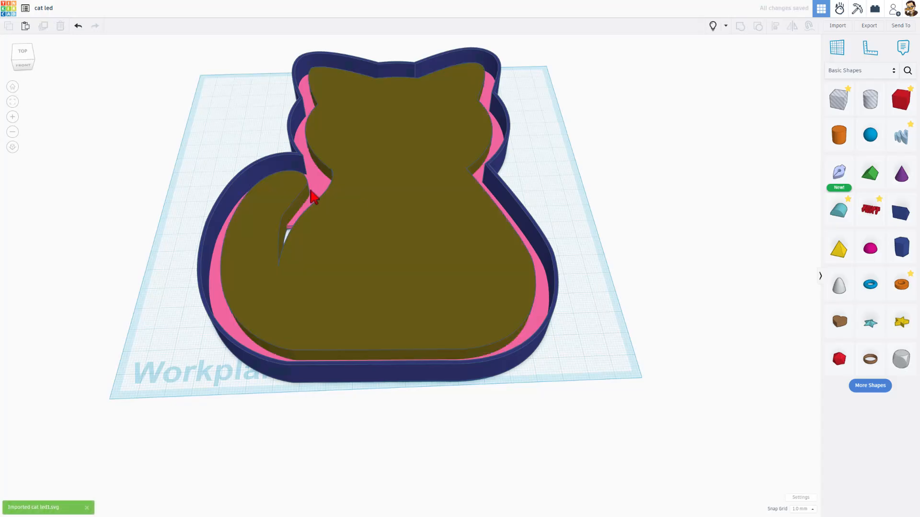
Give the imported olive cat shape an Outer Line fill, line width 1.2 and Round corners, and raise its quality to the maximum
right_click_drag(312, 196, 273, 261)
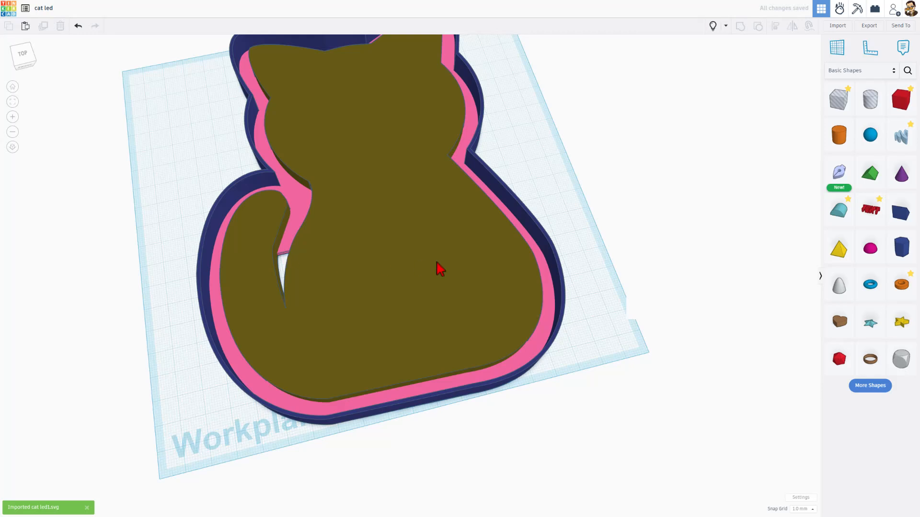
left_click(403, 262)
left_click(721, 238)
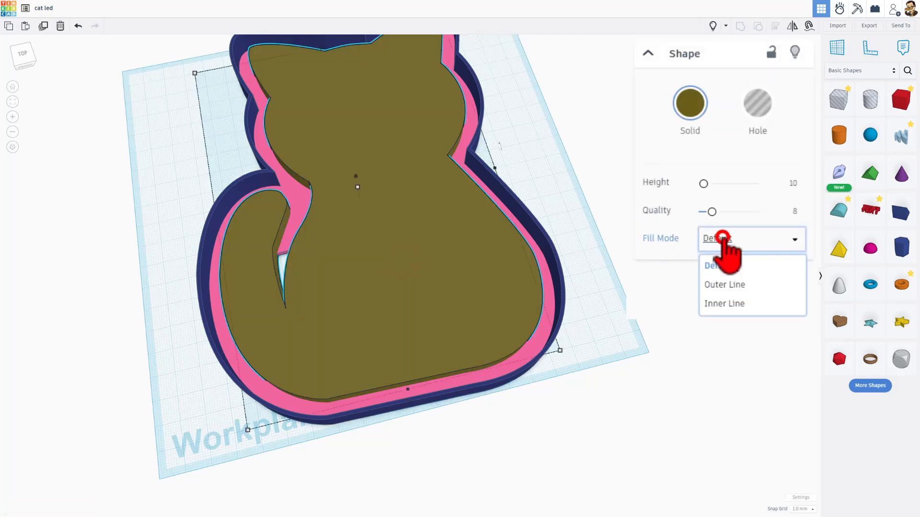
left_click(731, 285)
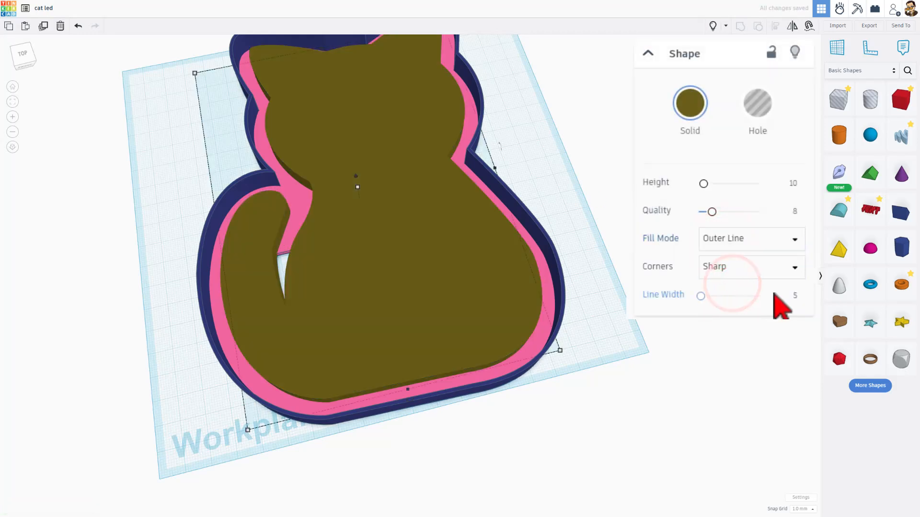
left_click(796, 300)
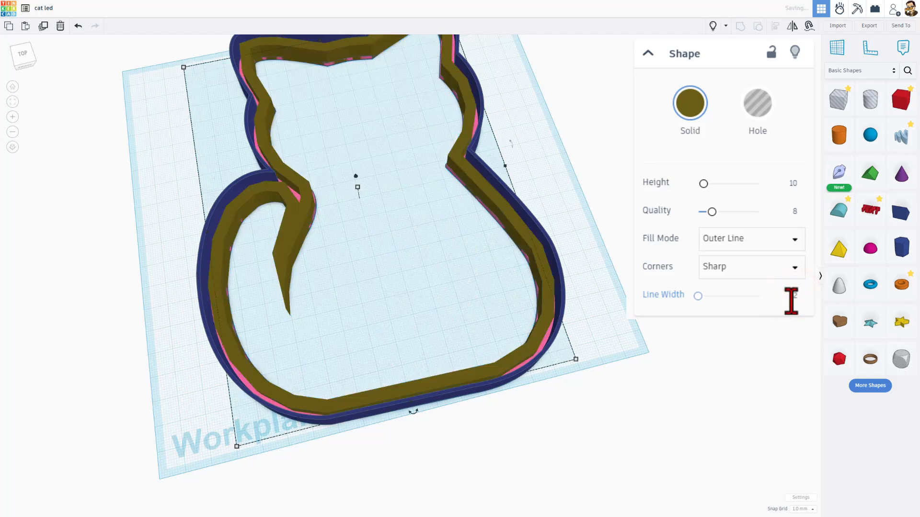
left_click(744, 263)
left_click(729, 301)
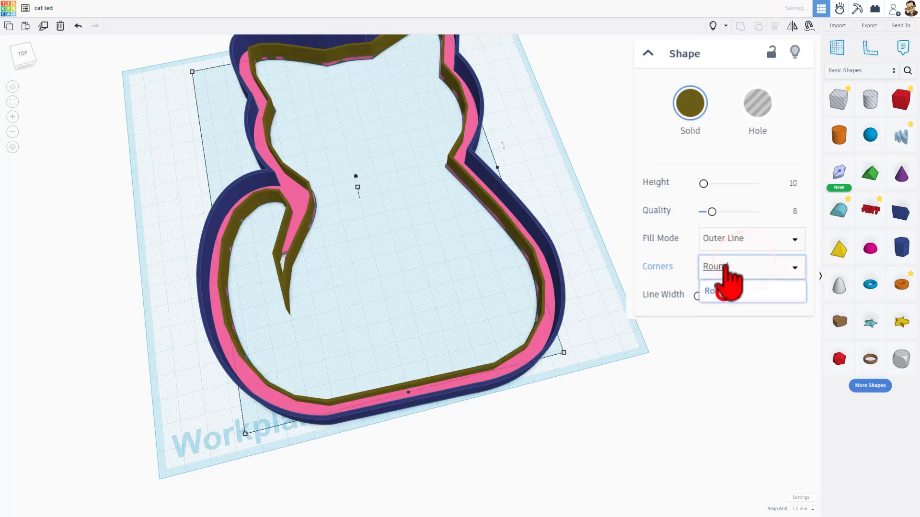
left_click_drag(711, 212, 809, 226)
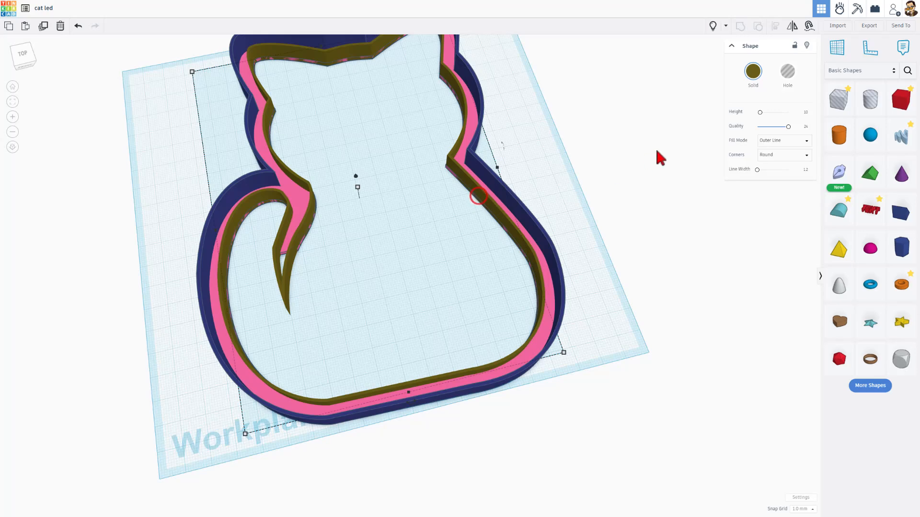
Recolor the thin inner cat wall black with a custom color
left_click(759, 74)
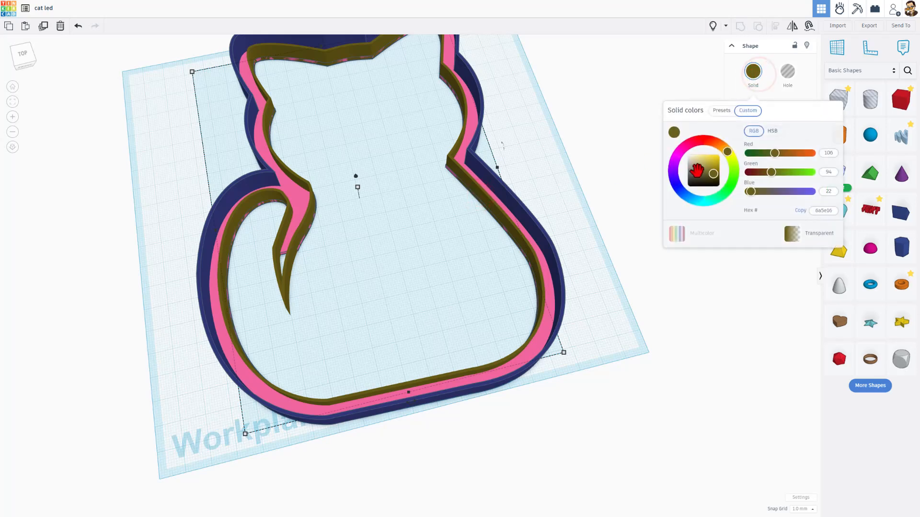
left_click(690, 184)
left_click(560, 191)
Ungroup the pink cat frame and duplicate the hole box released over the tail tip
mouse_move(329, 223)
right_mouse_down()
mouse_move(328, 205)
mouse_move(374, 200)
mouse_move(338, 231)
mouse_move(251, 263)
mouse_move(320, 257)
mouse_move(319, 211)
right_mouse_up()
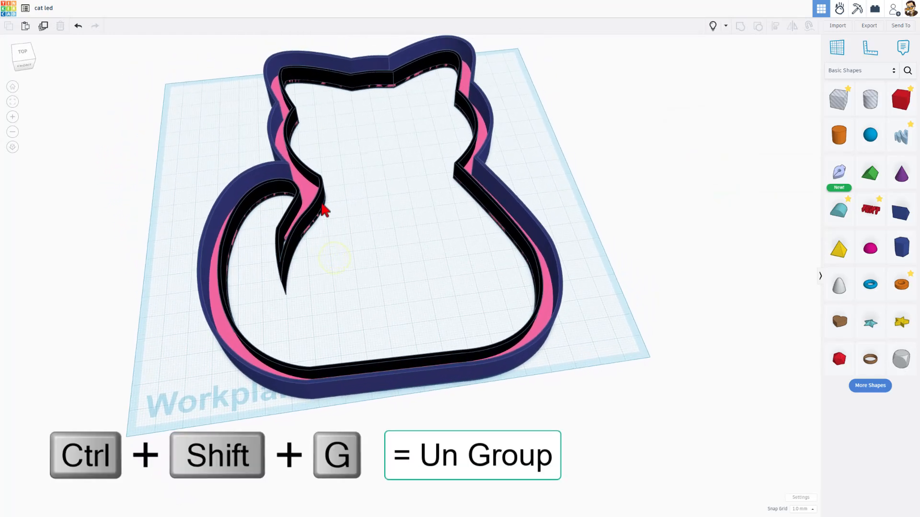
left_click(312, 194)
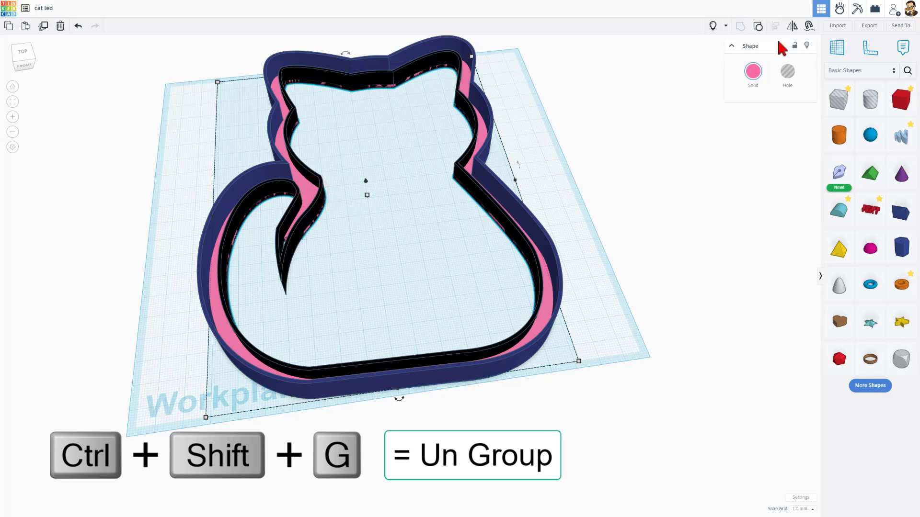
left_click(757, 29)
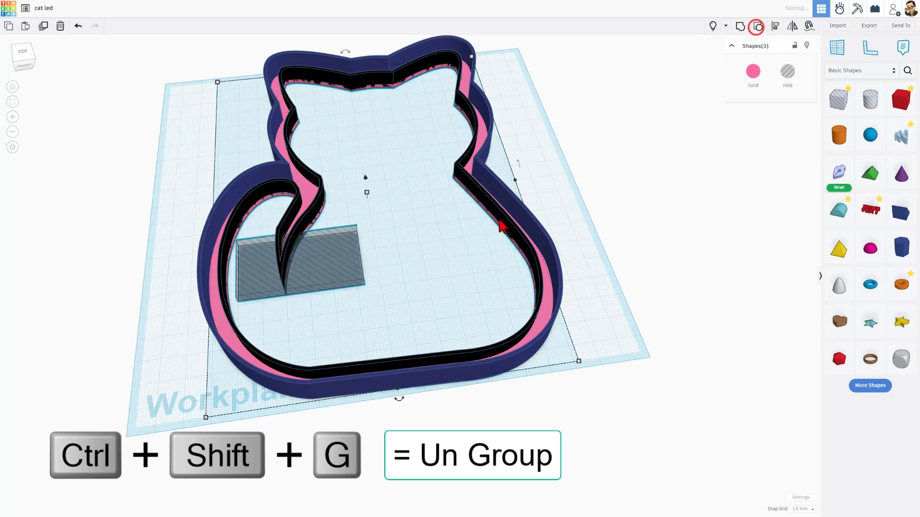
left_click(497, 219)
left_click(336, 265)
key("ctrl+d")
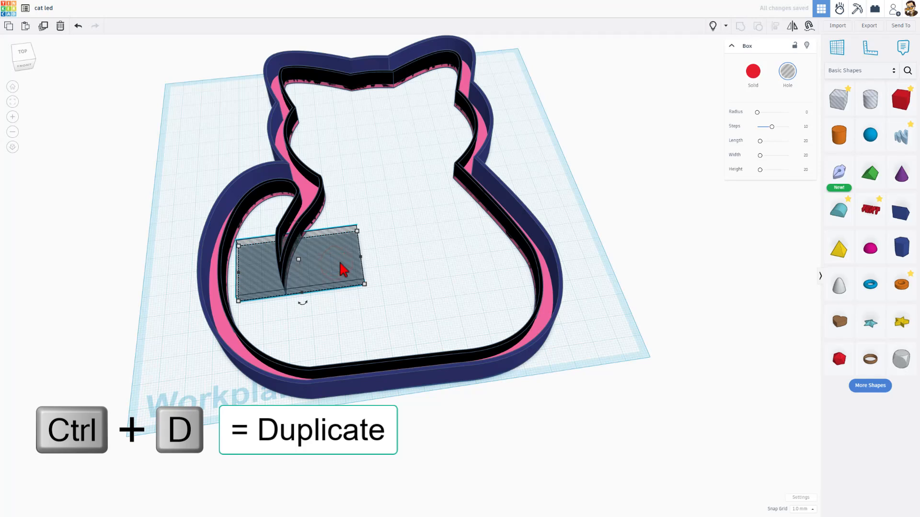
Group one hole box with the pink base to trim its tail tip, and raise the remaining hole box to 13 mm
left_click(309, 194, "shift")
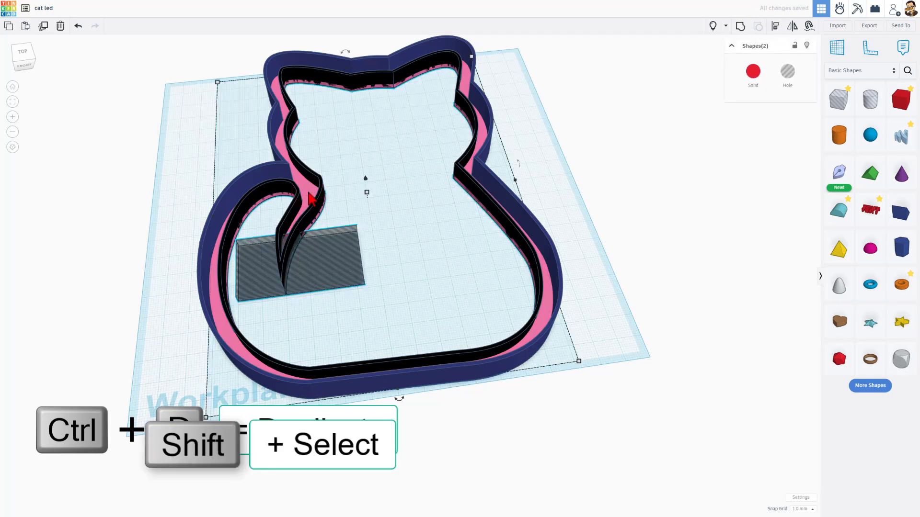
key("ctrl+g")
left_click(303, 266)
left_click_drag(297, 261, 295, 250)
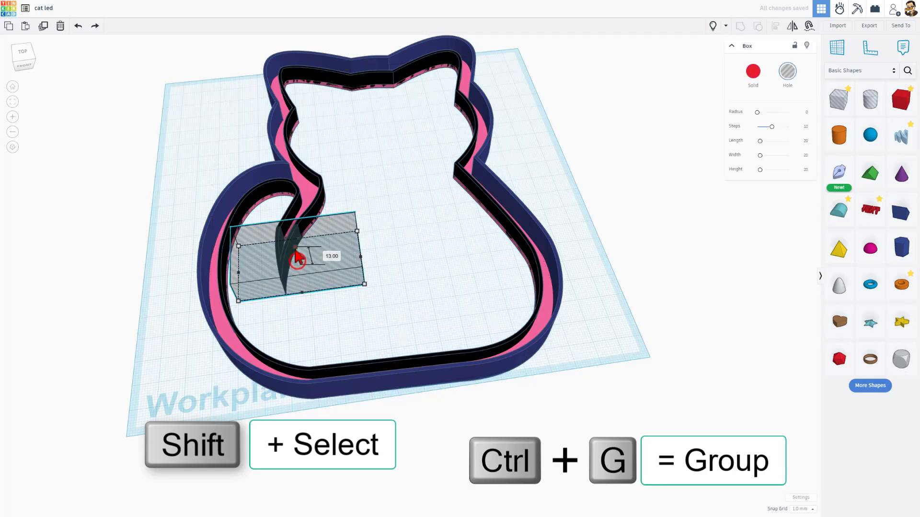
Group the remaining hole box with the black inner wall to cut off its tail tip
left_click(428, 168)
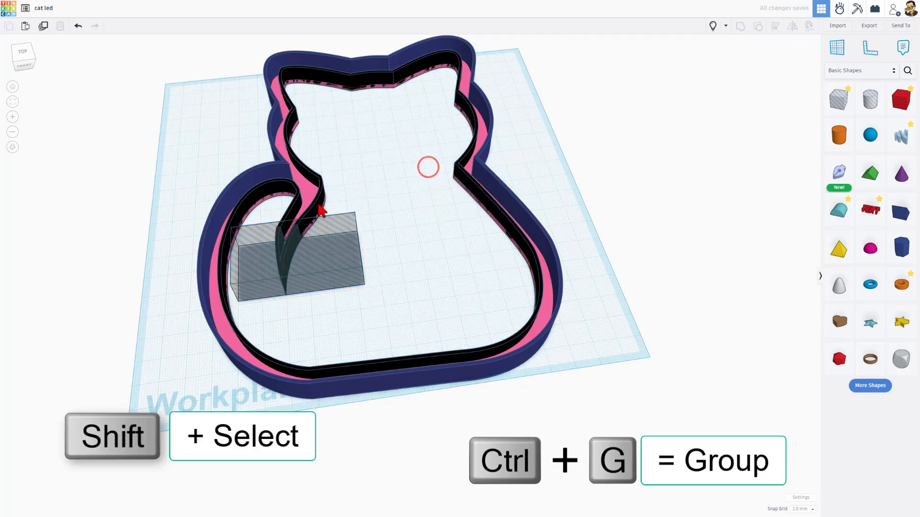
left_click(315, 247)
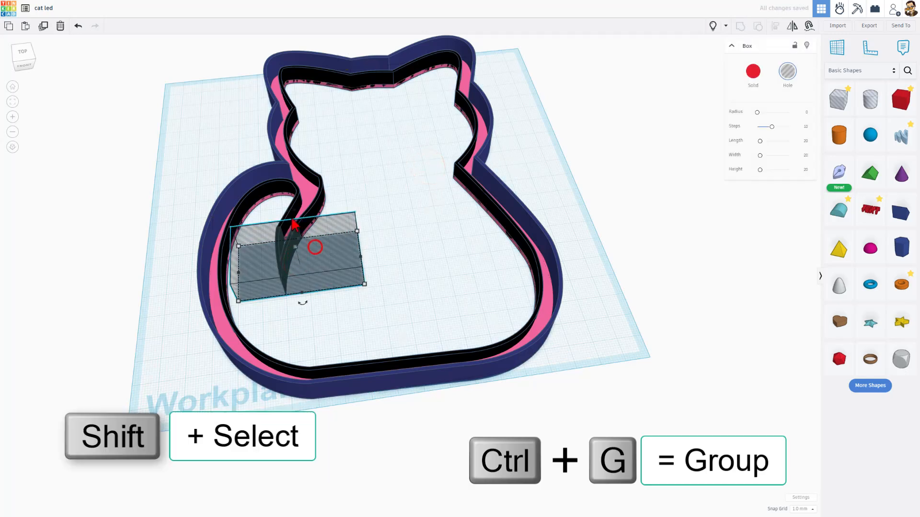
left_click(271, 189, "shift")
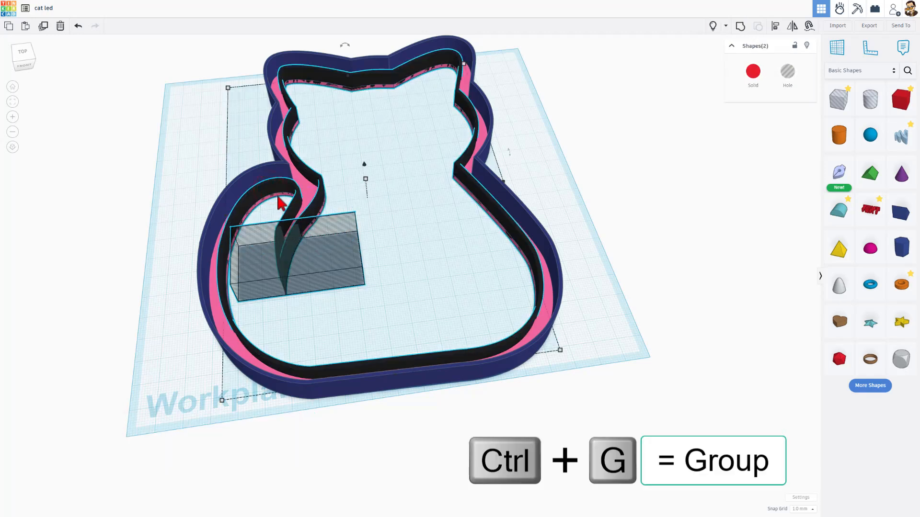
key("ctrl+g")
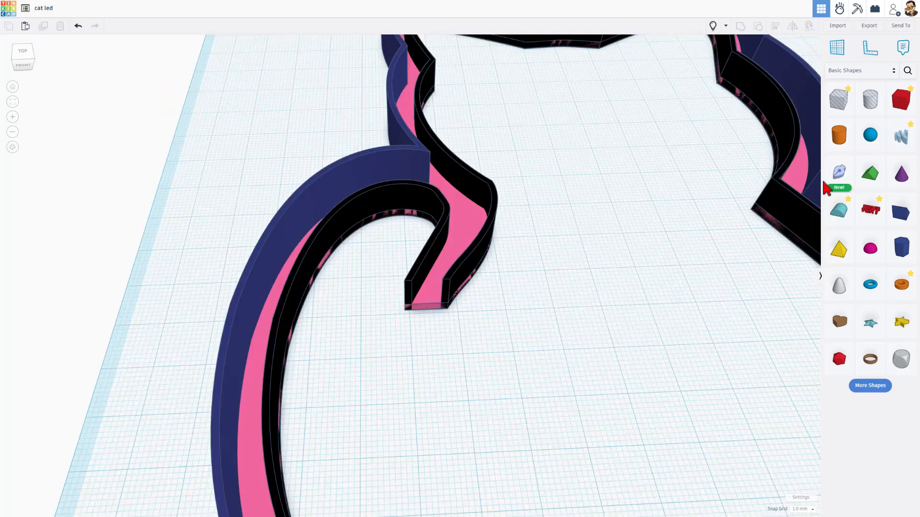
Start a new sketch on the workplane at the cut tail end and set the snap grid to Off
left_click(830, 179)
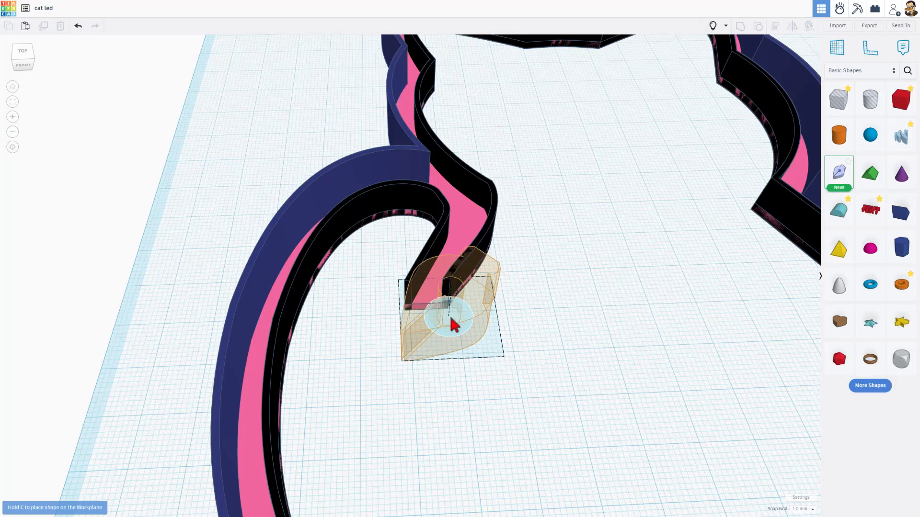
left_click(449, 313)
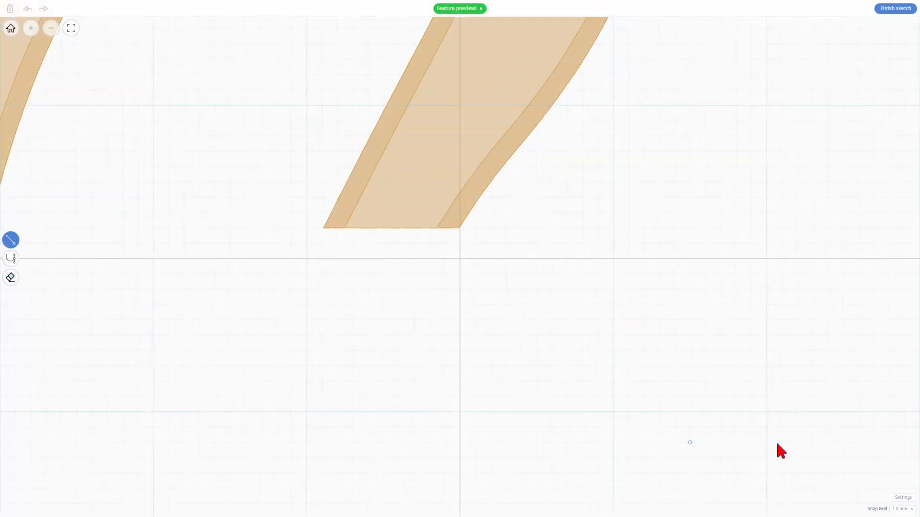
left_click(903, 510)
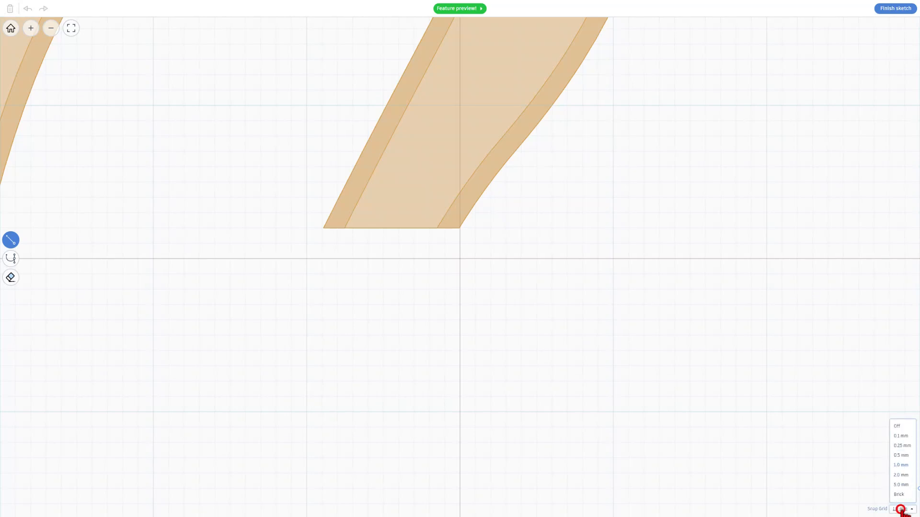
left_click(901, 426)
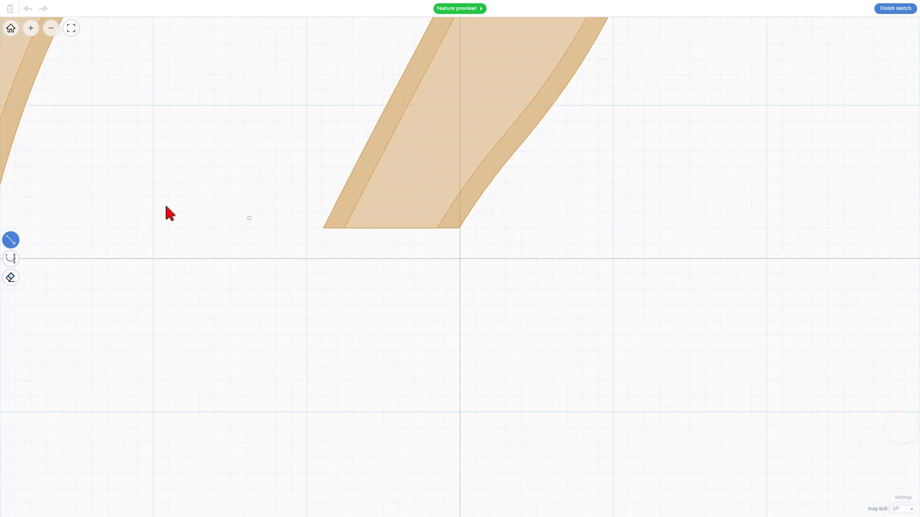
Draw a closed rounded cap with the curve tool, spanning the outer corners of the tail's cut edge
left_click(11, 259)
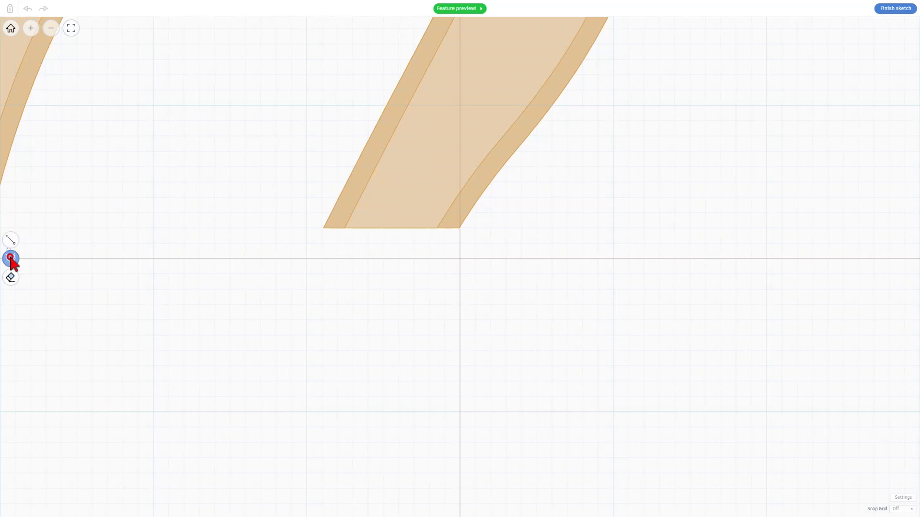
left_click(324, 228)
left_click_drag(386, 314, 460, 295)
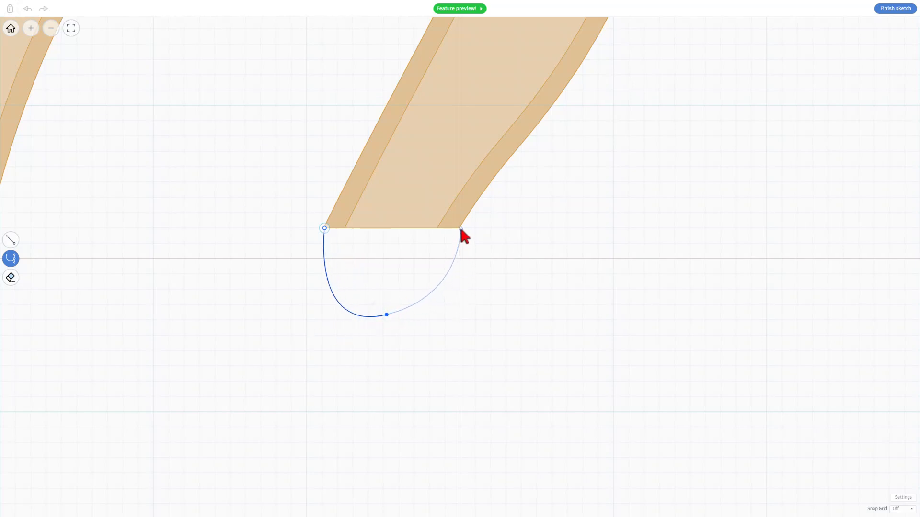
left_click(459, 228)
left_click(324, 229)
Reshape the cap into a shallower, even curve by adjusting its lowest point and handles, and finish the sketch
left_click(386, 315)
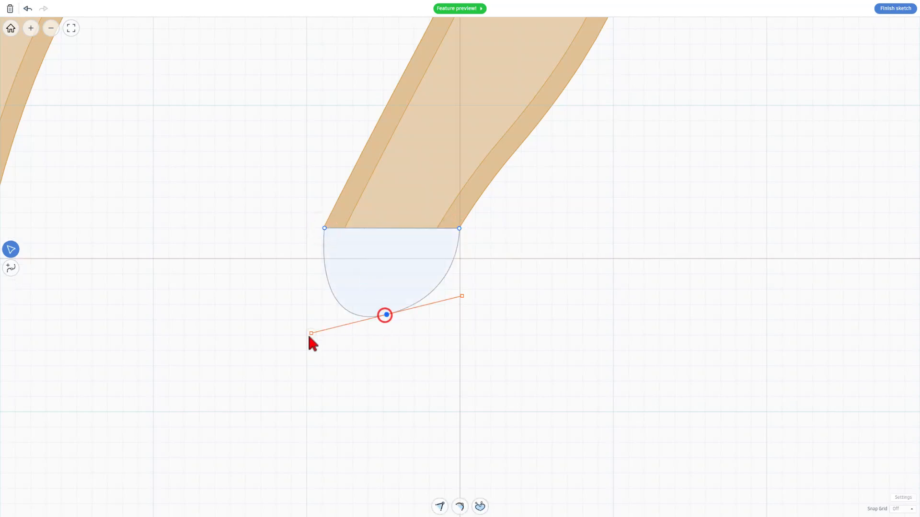
left_click_drag(311, 334, 303, 309)
left_click_drag(465, 320, 377, 296)
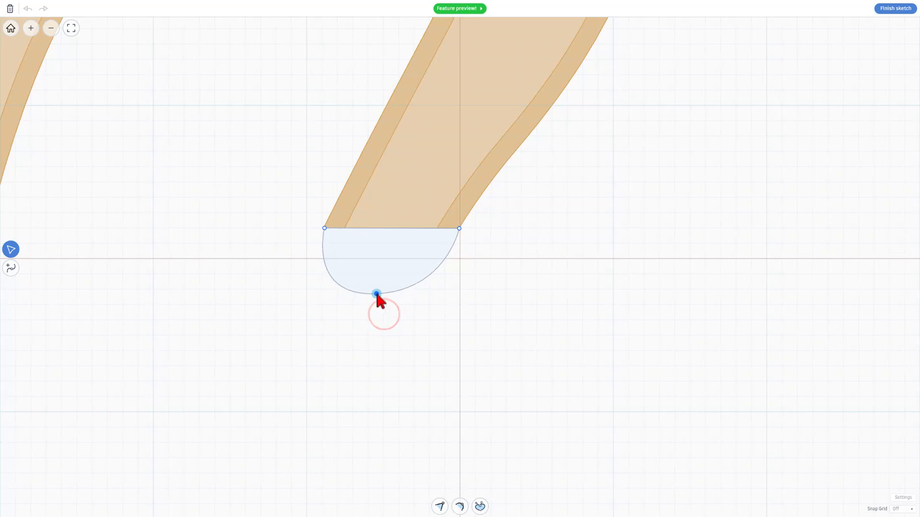
mouse_move(306, 300)
left_mouse_down()
mouse_move(313, 281)
mouse_move(300, 287)
mouse_move(309, 287)
left_mouse_up()
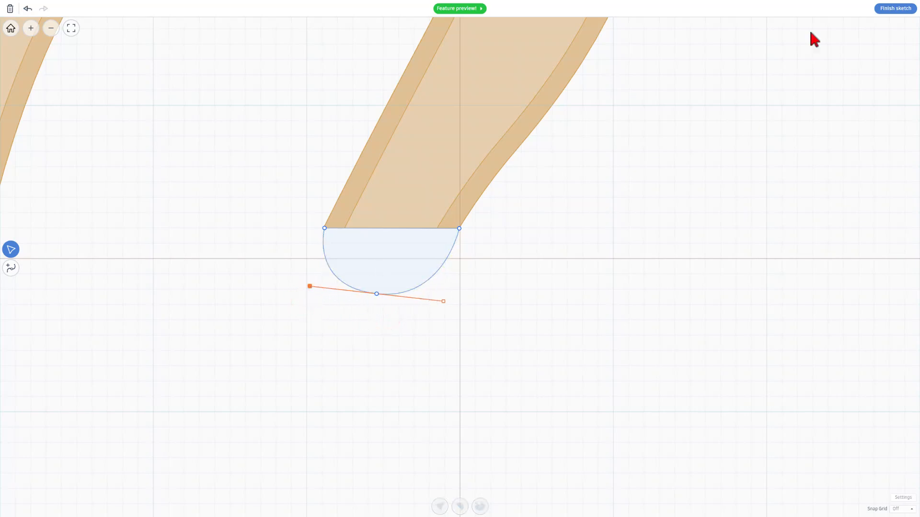
left_click(897, 9)
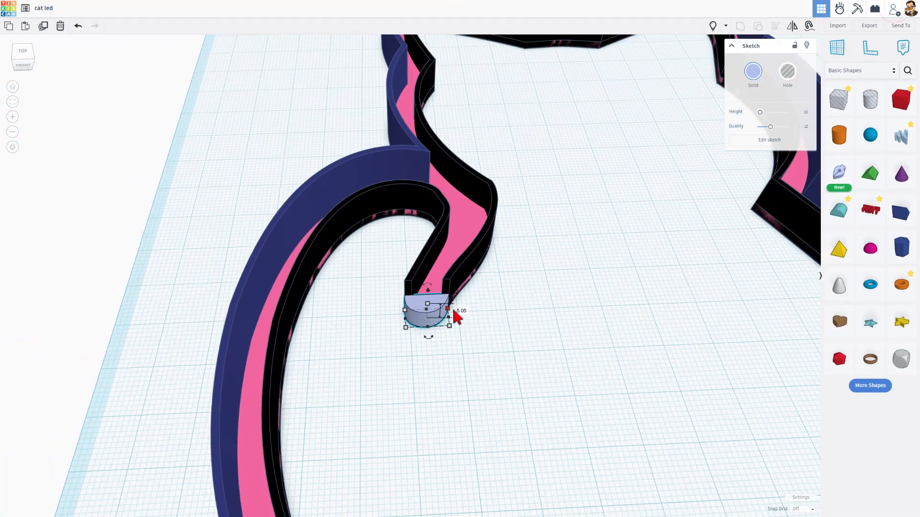
Set the sketched tail cap's height to 2 mm
type("2")
key("Return")
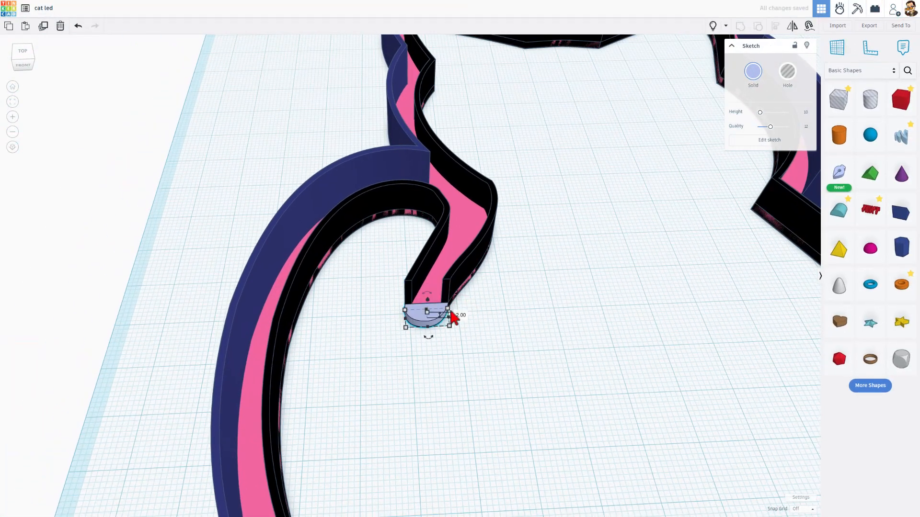
left_click(436, 287)
left_click(422, 315)
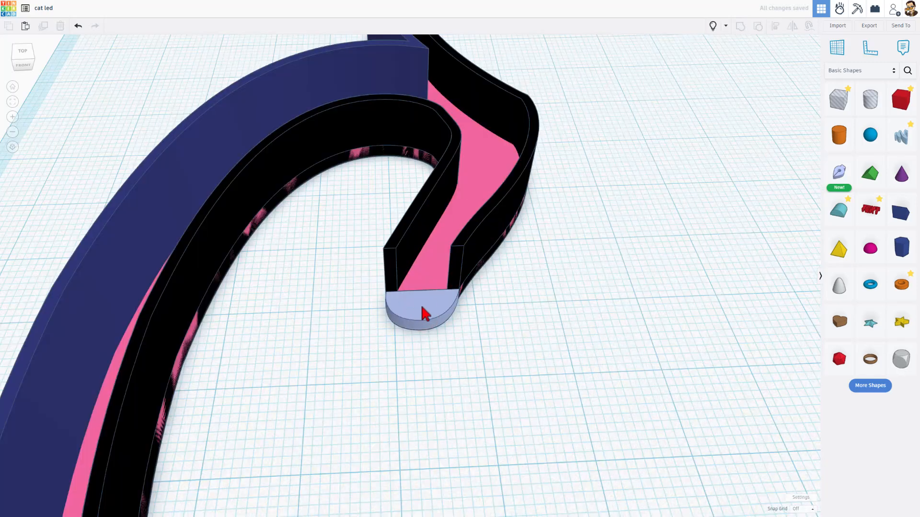
Duplicate the tail cap and edit the copy's sketch, adding points at the wall's two inner corners and midway along the straight edge
left_click(423, 307)
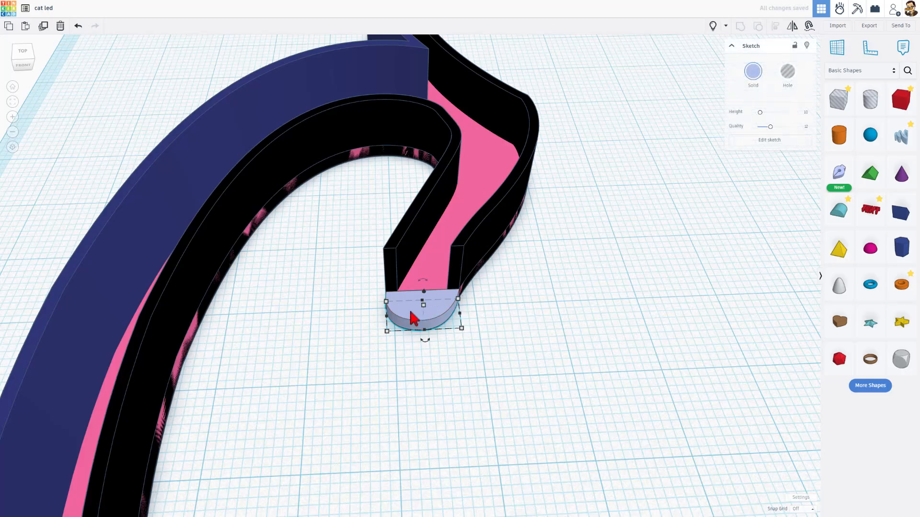
double_click(410, 311)
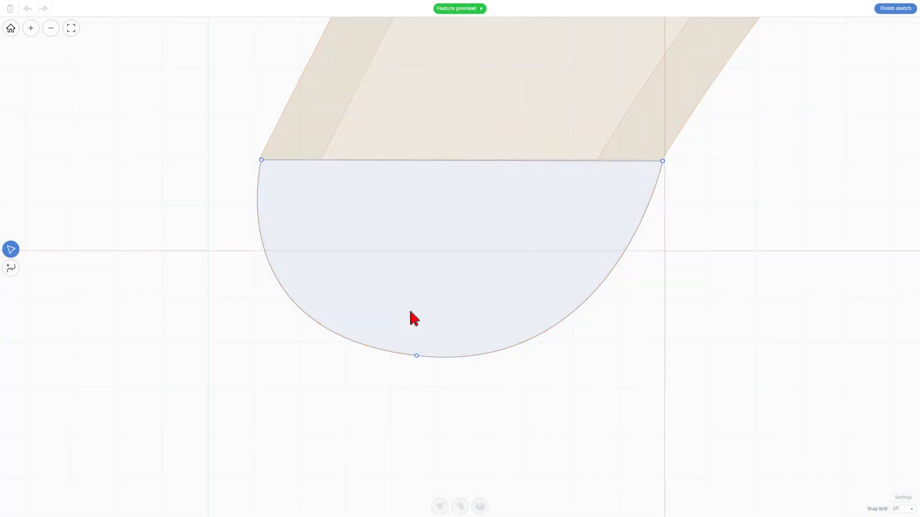
scroll(405, 301, "down", 3)
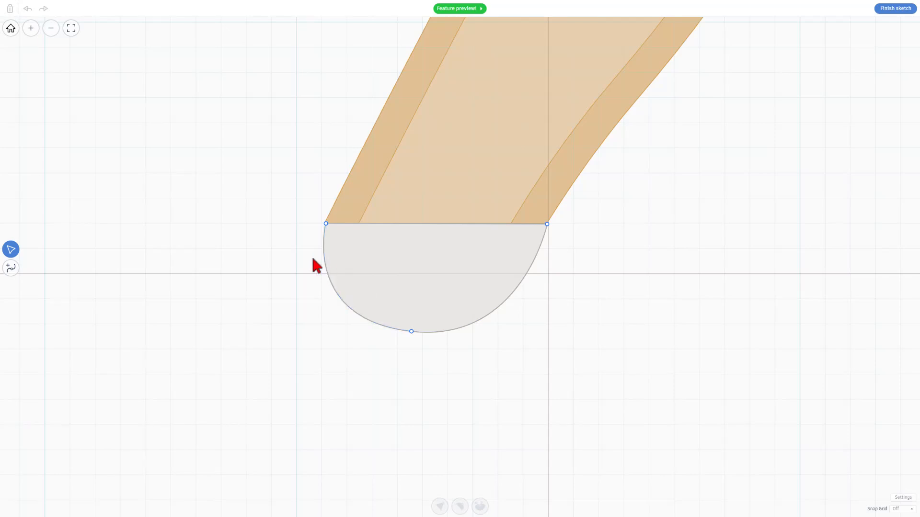
left_click(9, 266)
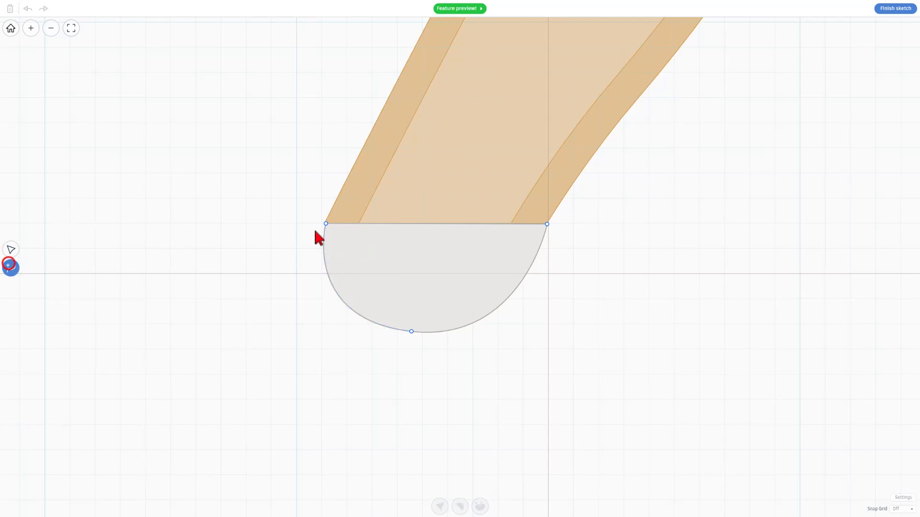
left_click(359, 223)
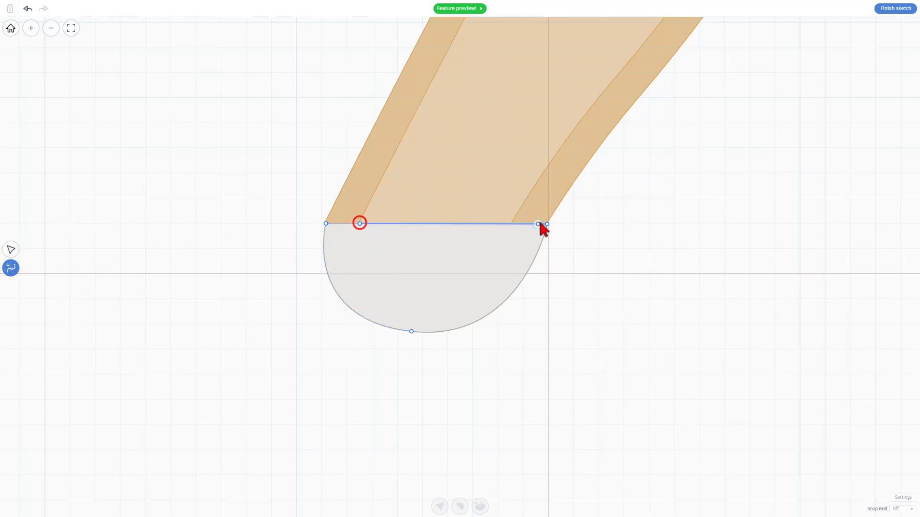
left_click(512, 224)
left_click(431, 224)
left_click(431, 224)
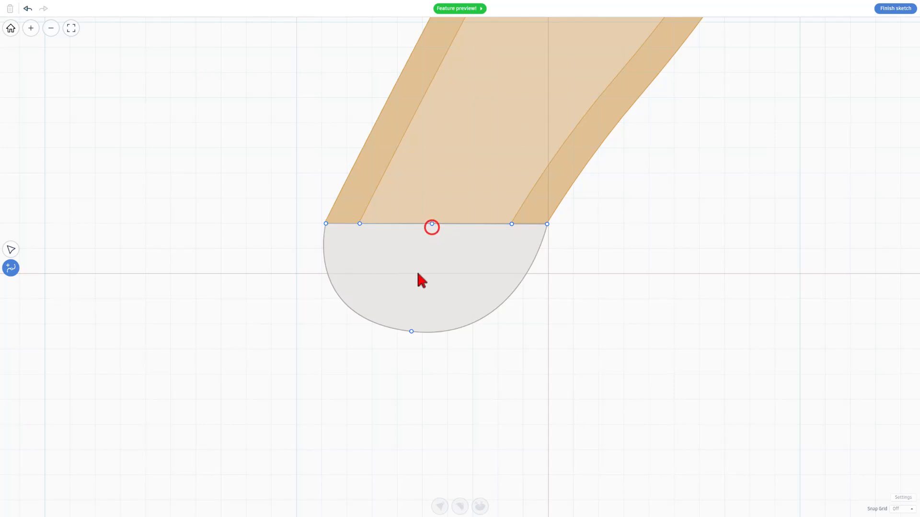
Pull the middle point inward as a smooth curve to leave a wall-thick U shape, and finish the sketch
left_click(11, 249)
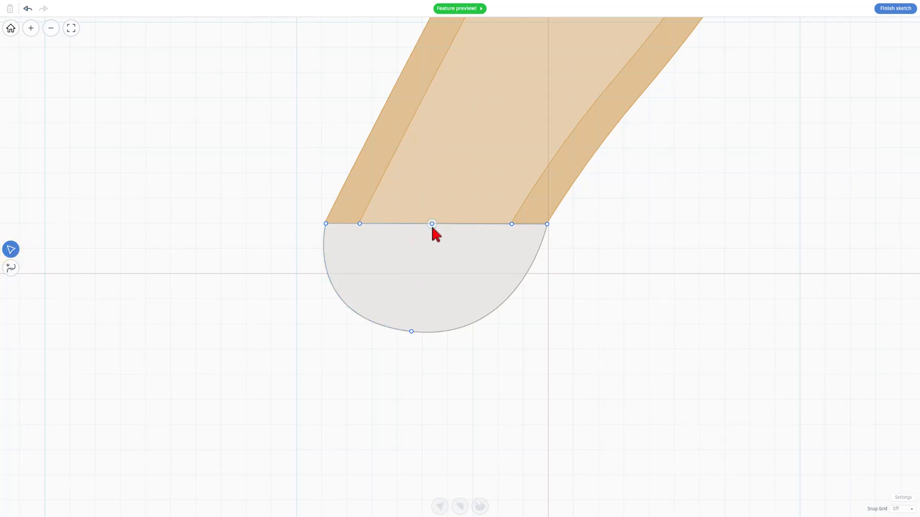
left_click_drag(432, 224, 419, 292)
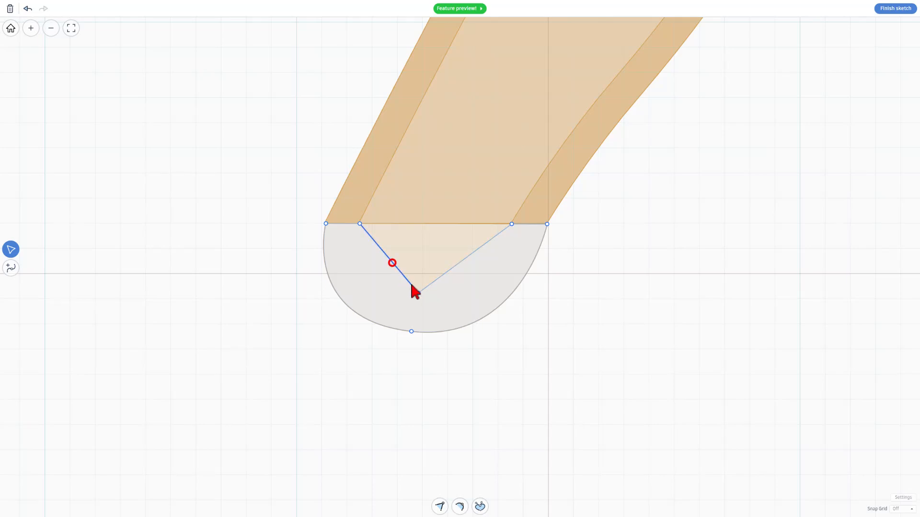
key("2")
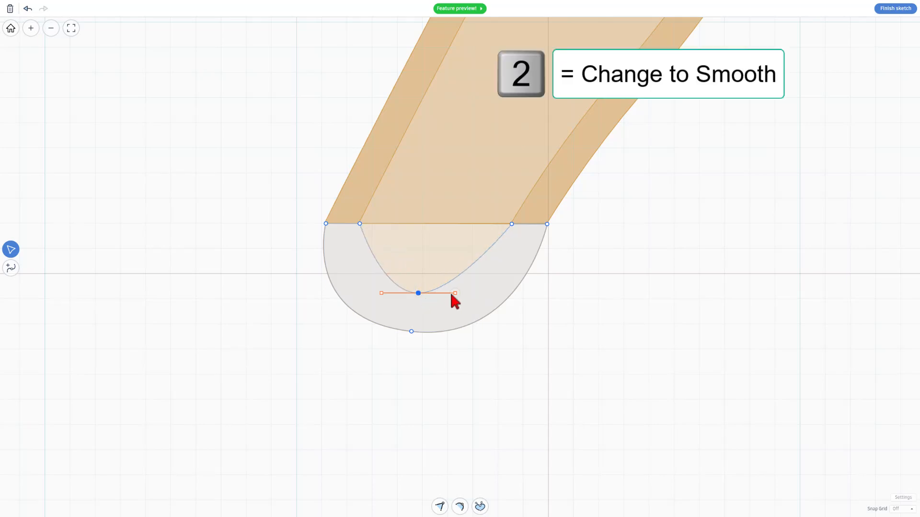
left_click_drag(455, 293, 488, 297)
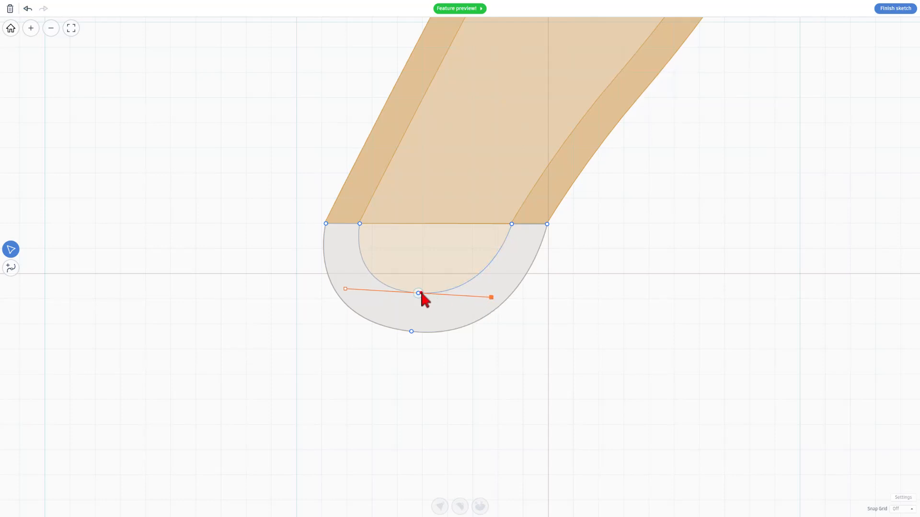
mouse_move(420, 293)
left_mouse_down()
mouse_move(413, 295)
mouse_move(422, 297)
left_mouse_up()
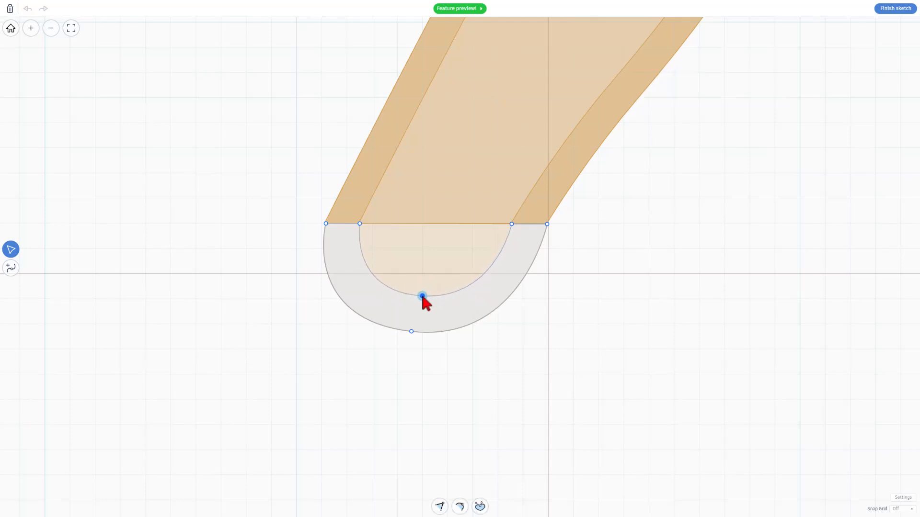
left_click(887, 13)
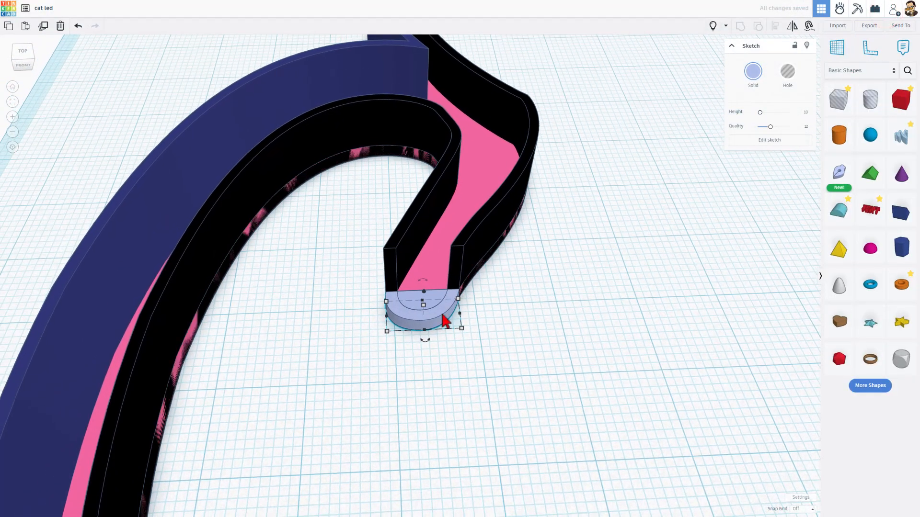
Set the height of the U-shaped tail wall to 14 mm
left_click_drag(423, 306, 424, 263)
left_click(460, 271)
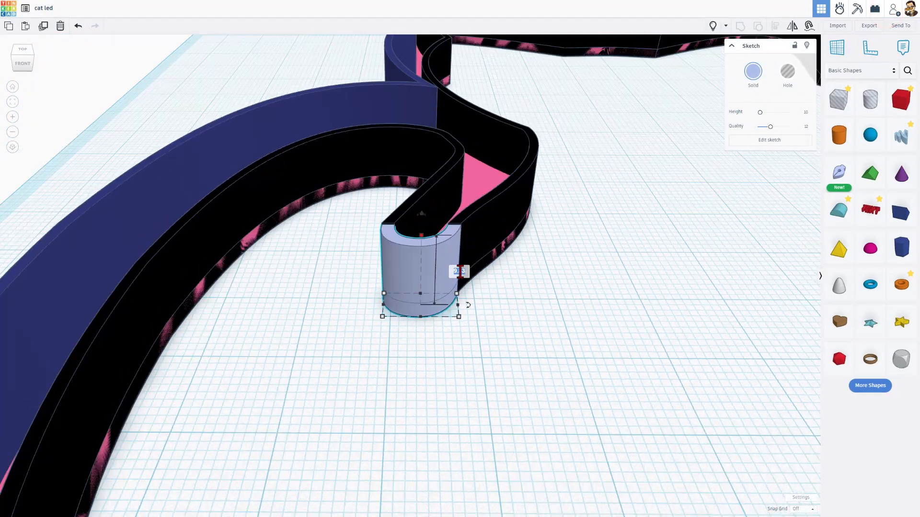
type("14")
key("Return")
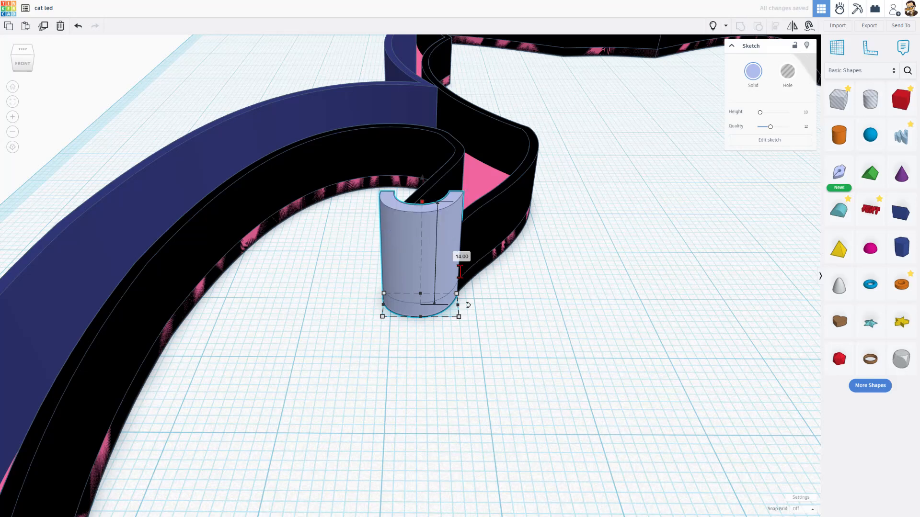
Set the black inner cat wall's height to 14 mm
scroll(489, 237, "down", 3)
right_click_drag(540, 247, 500, 211)
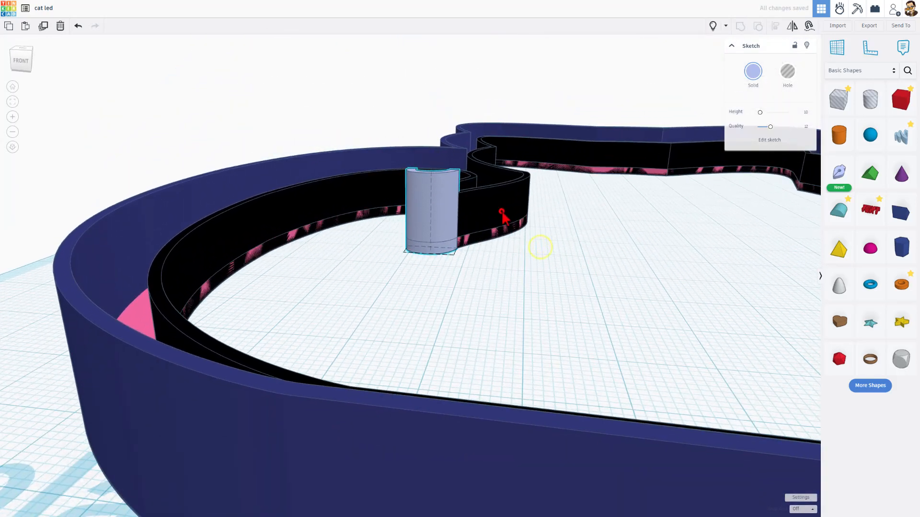
left_click(502, 211)
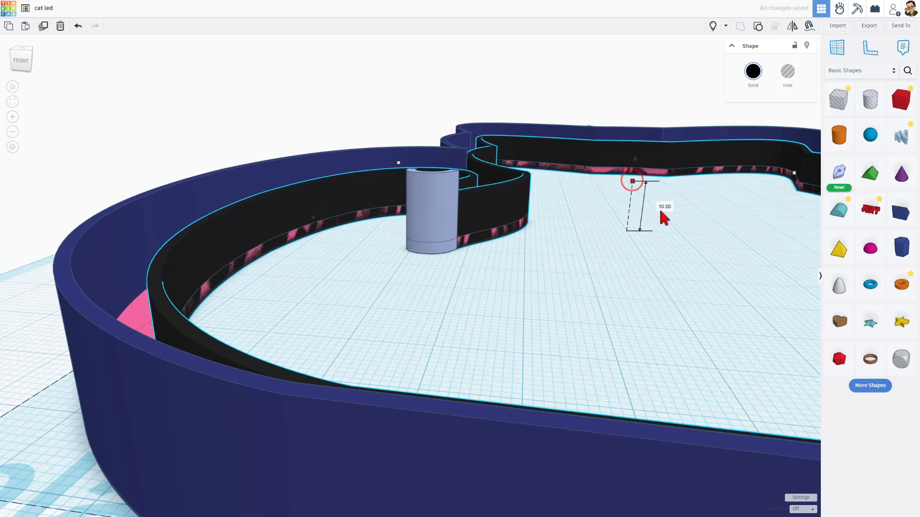
left_click(662, 209)
type("14")
key("Return")
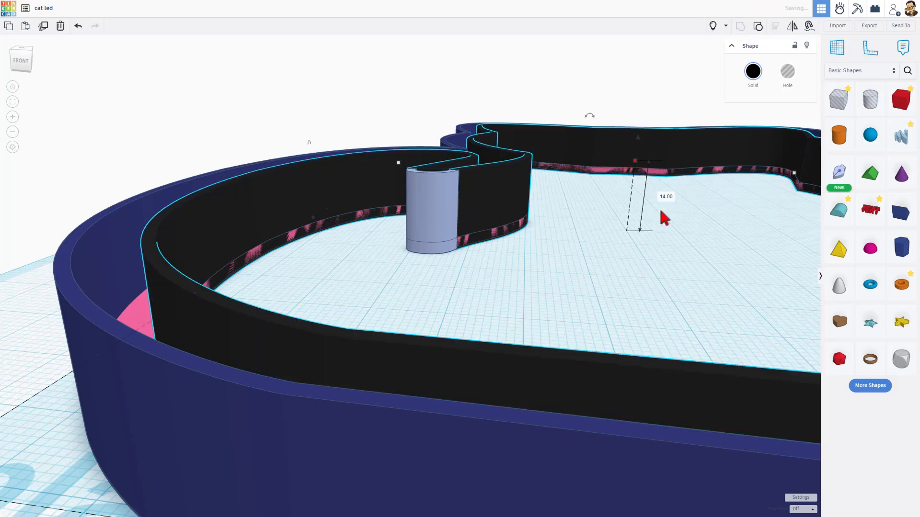
Start a new sketch beside the tail bend and draw a Bezier curve along the tail channel, bypassing the pointed corner of the inner wall
scroll(655, 207, "down", 4)
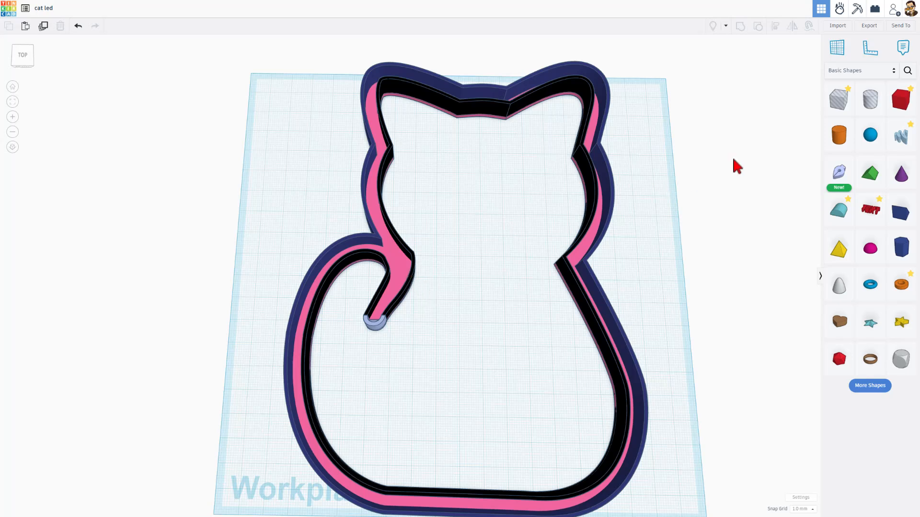
left_click(840, 173)
left_click(450, 267)
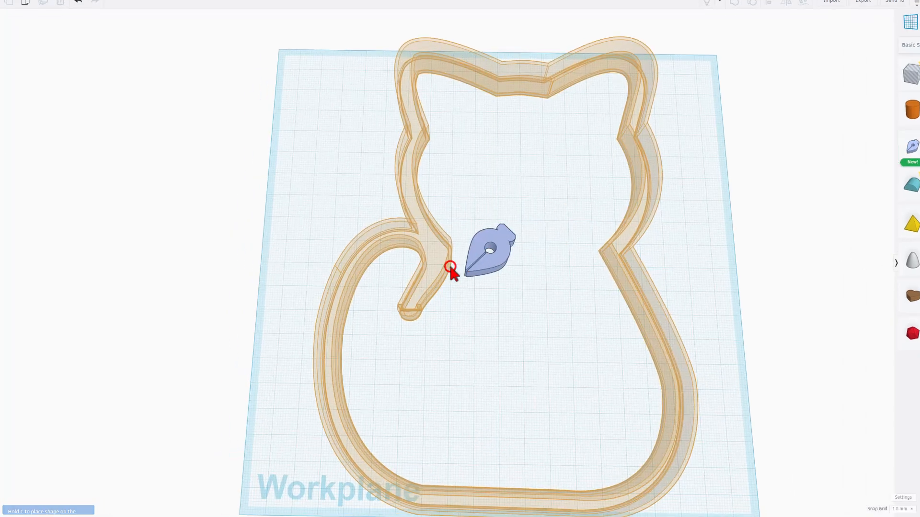
scroll(436, 259, "down", 6)
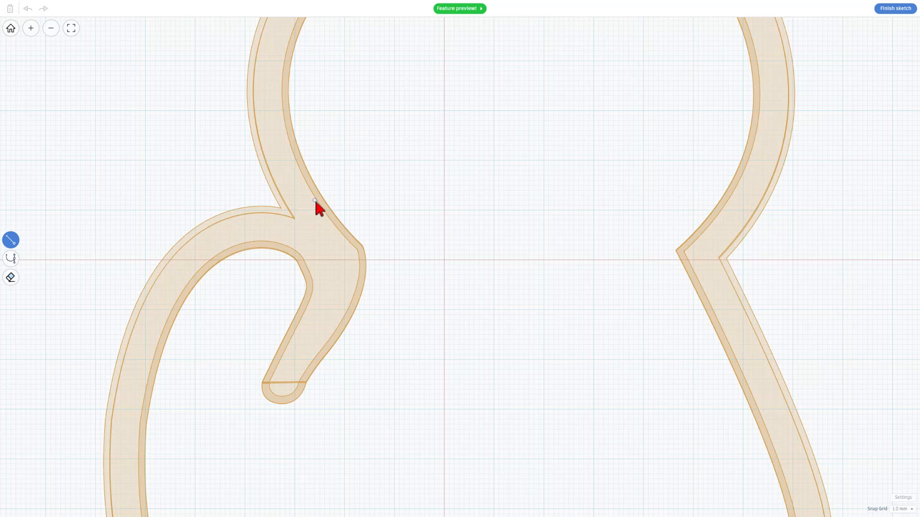
key("2")
left_click(314, 200)
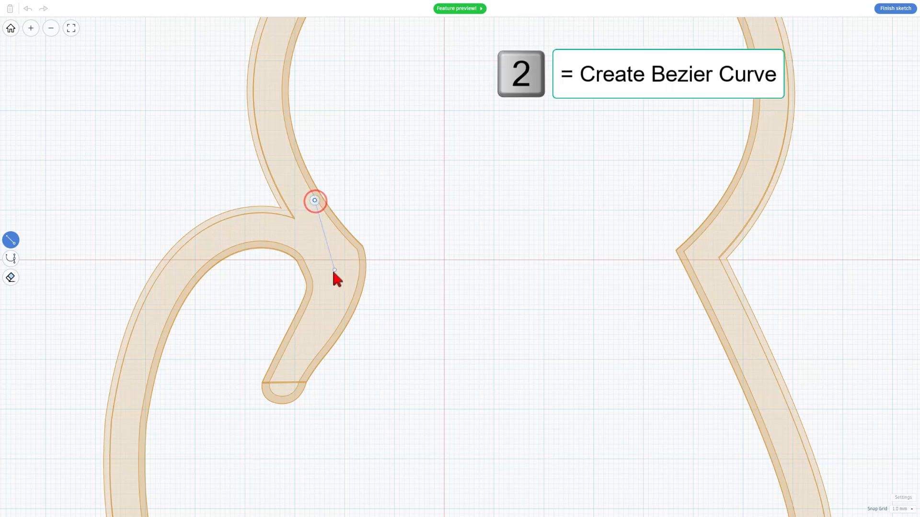
key("2")
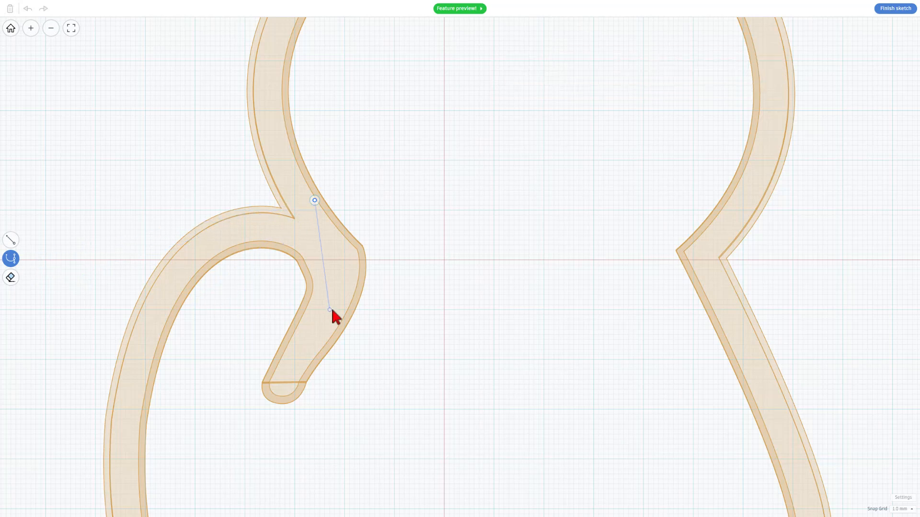
left_click_drag(349, 305, 335, 348)
key("1")
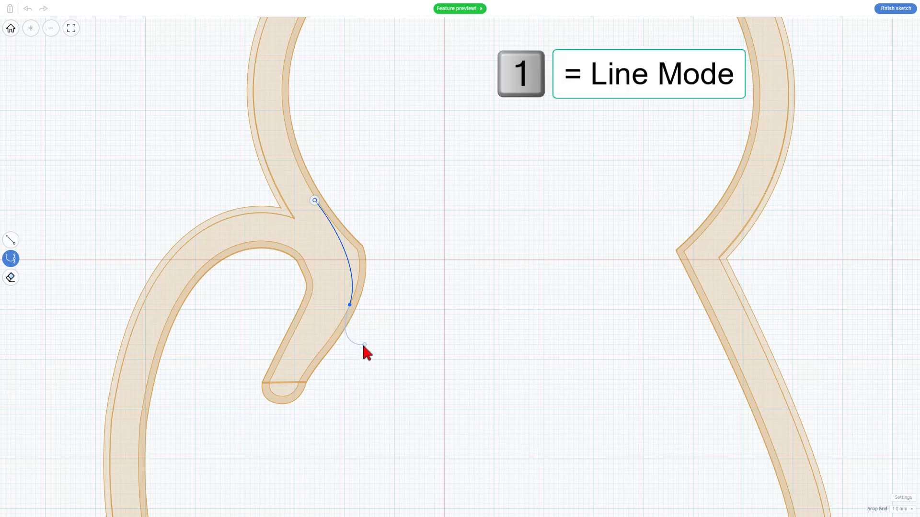
Close the outline with straight lines through three points in the open area inside the cat, so it encloses the wall's pointed corner
key("1")
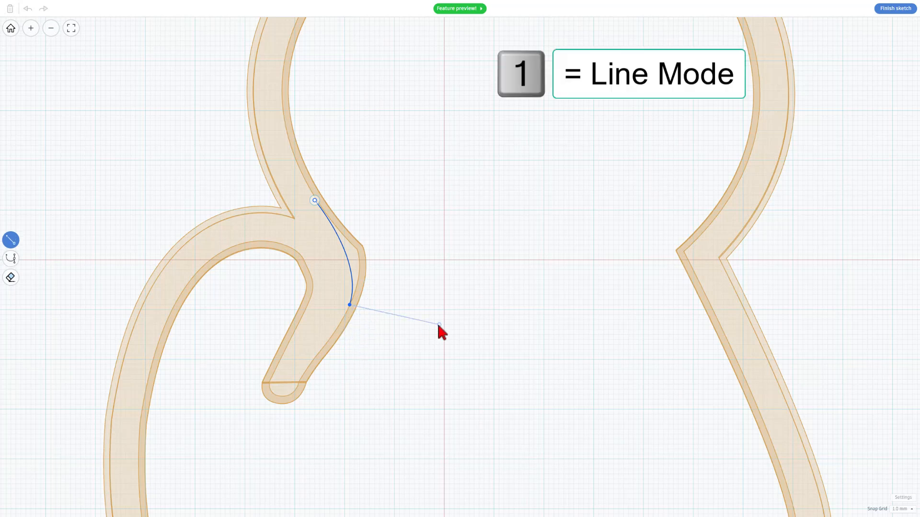
left_click(390, 314)
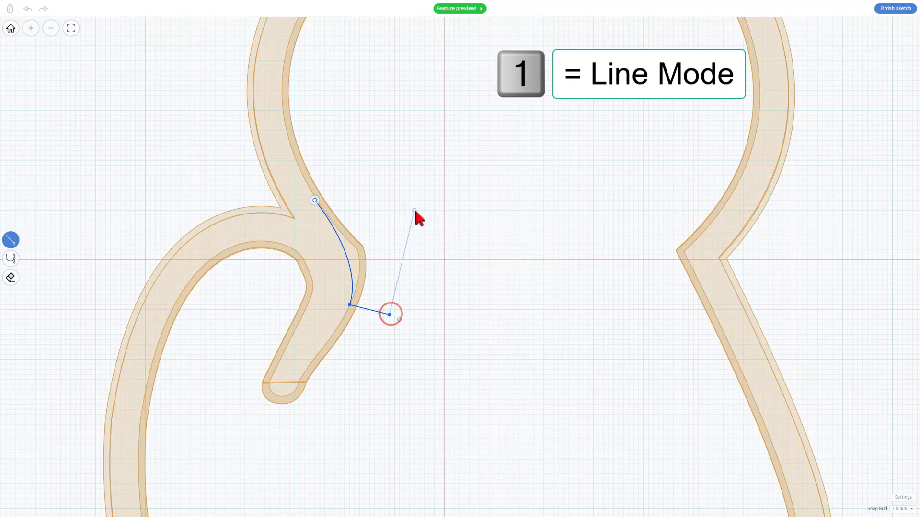
left_click(414, 210)
left_click(370, 151)
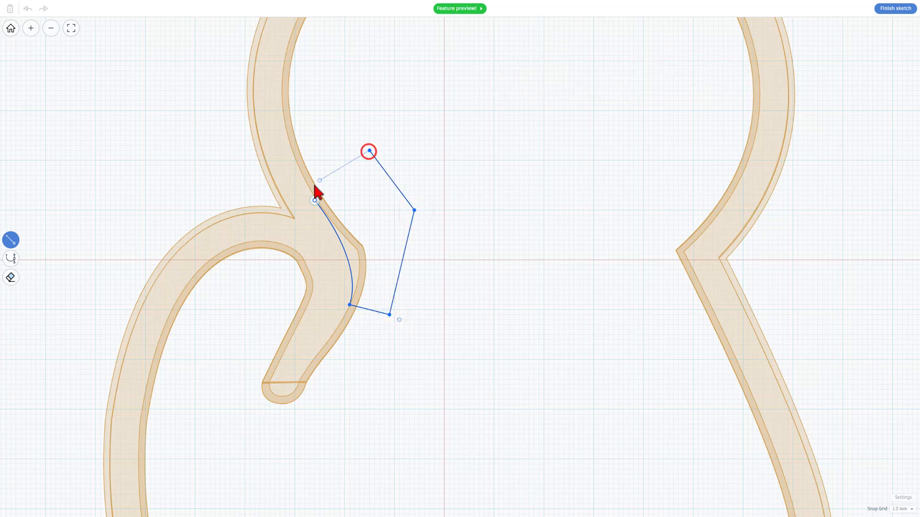
left_click(314, 201)
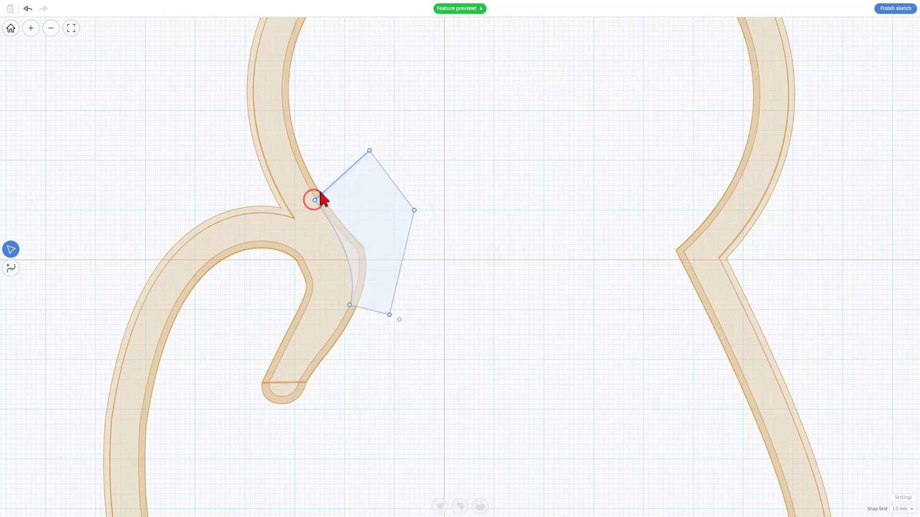
Set the snap grid to 0.1 mm, shift the sketch's two end edges onto the inner wall's channel-side edge, and finish the sketch
left_click_drag(329, 189, 318, 175)
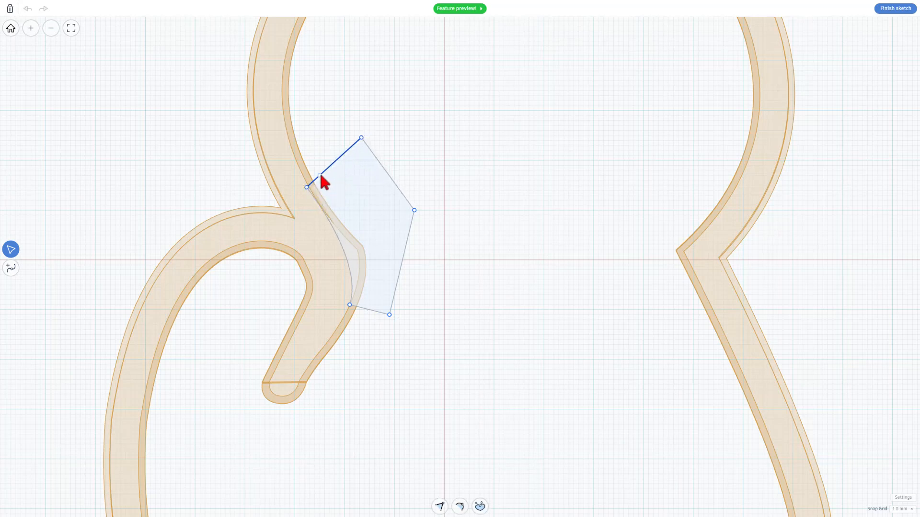
left_click(898, 509)
left_click(898, 434)
scroll(282, 209, "up", 5)
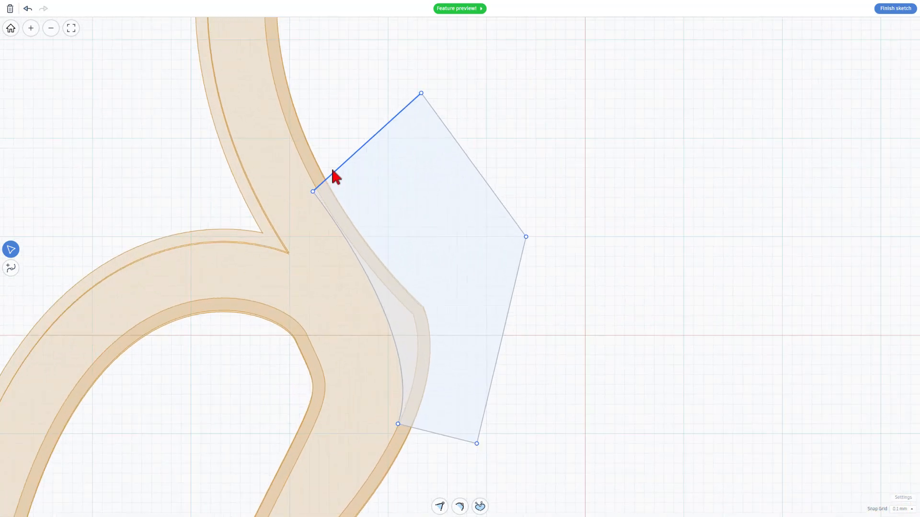
left_click_drag(338, 179, 342, 175)
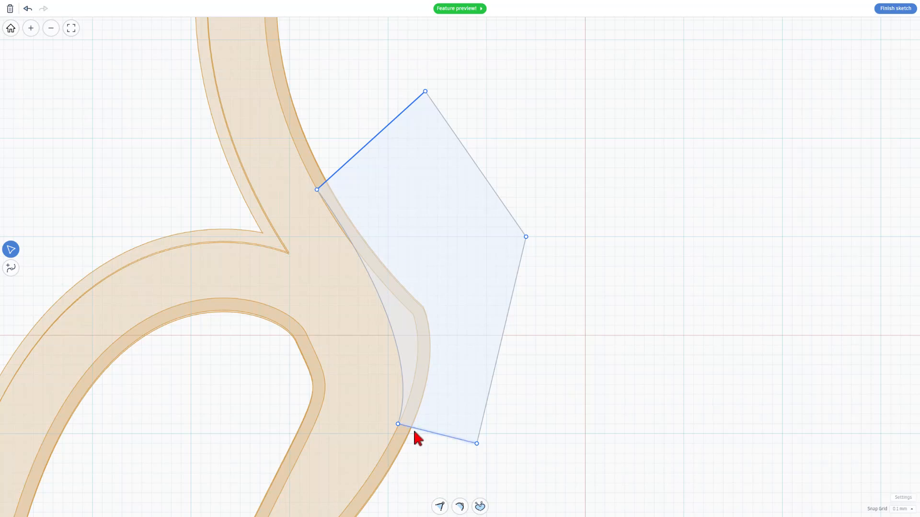
left_click_drag(414, 432, 418, 435)
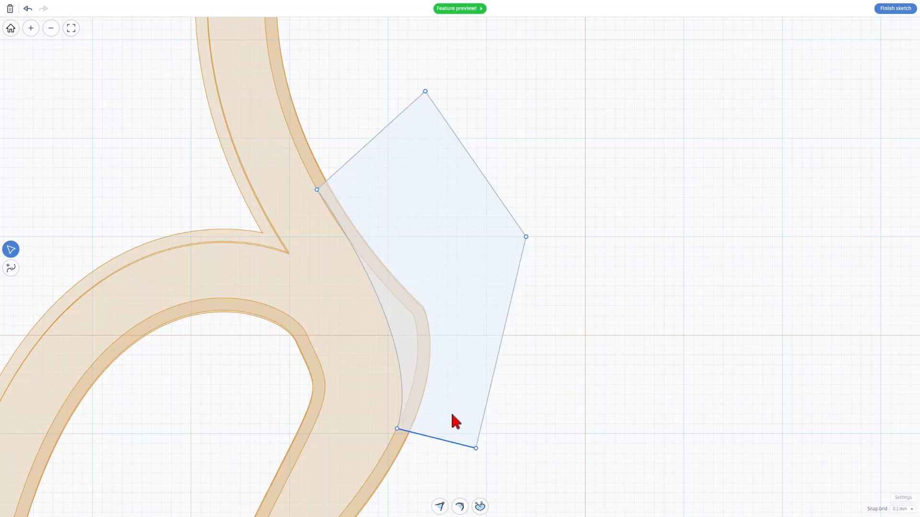
scroll(546, 381, "down", 2)
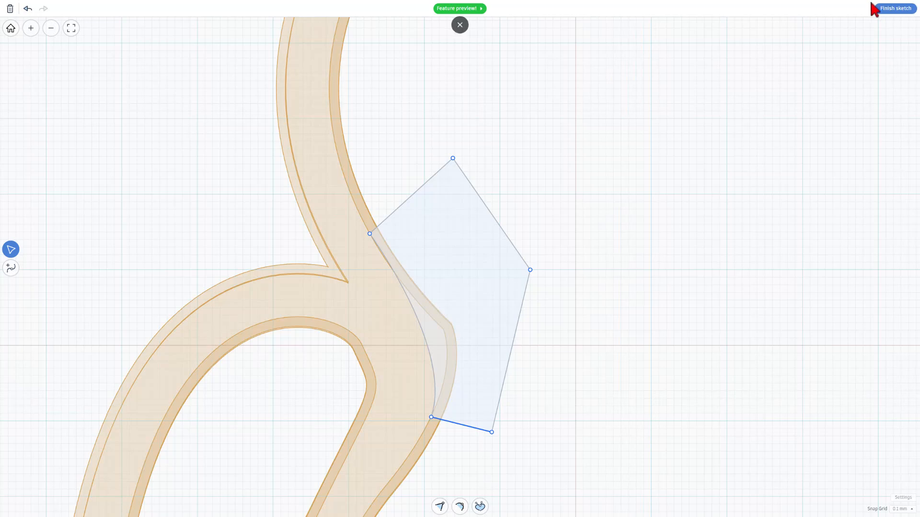
left_click(883, 18)
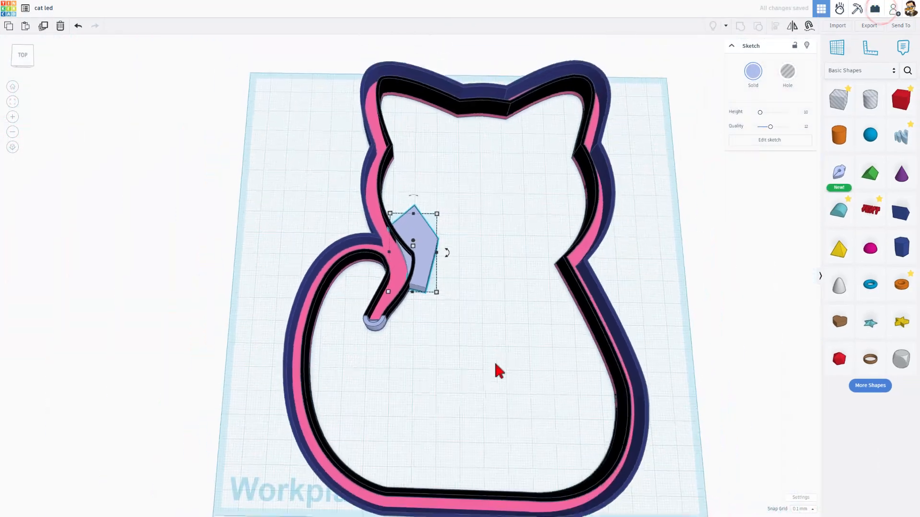
Turn the new sketch shape into a hole and duplicate it in place
left_click(492, 360)
left_click(428, 238)
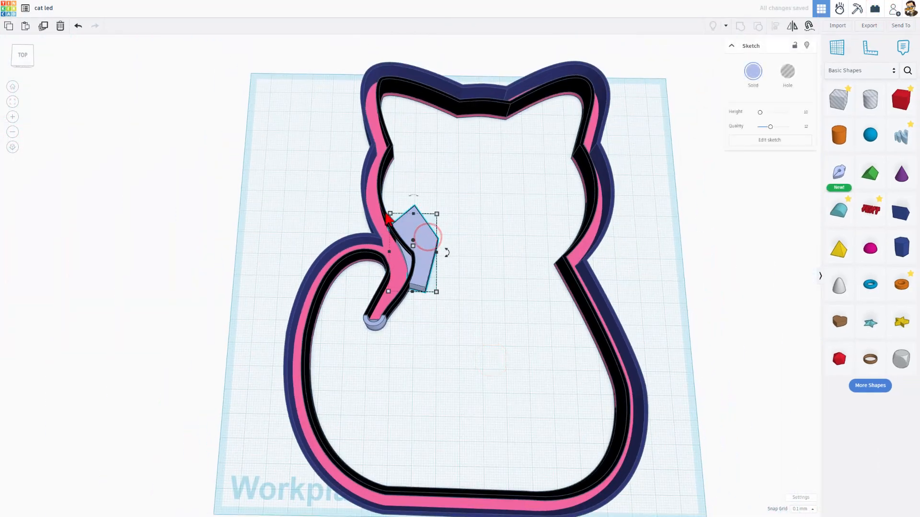
left_click(424, 242)
left_click(788, 72)
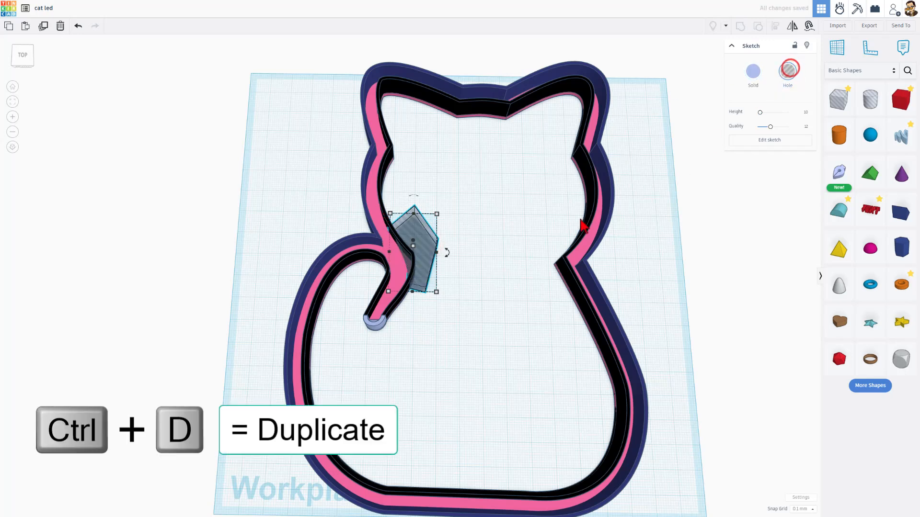
key("ctrl+d")
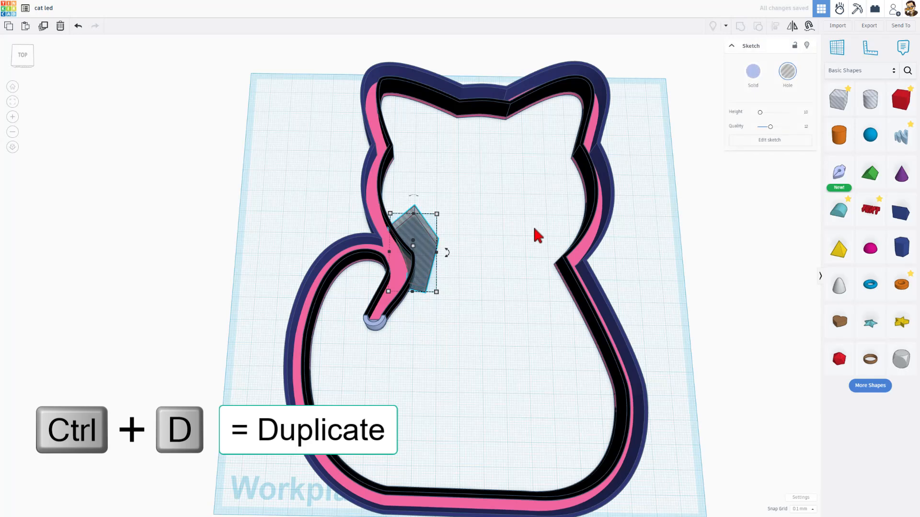
Group one copy of the hole with the pink base to cut away its pointed corner
left_click(380, 262, "shift")
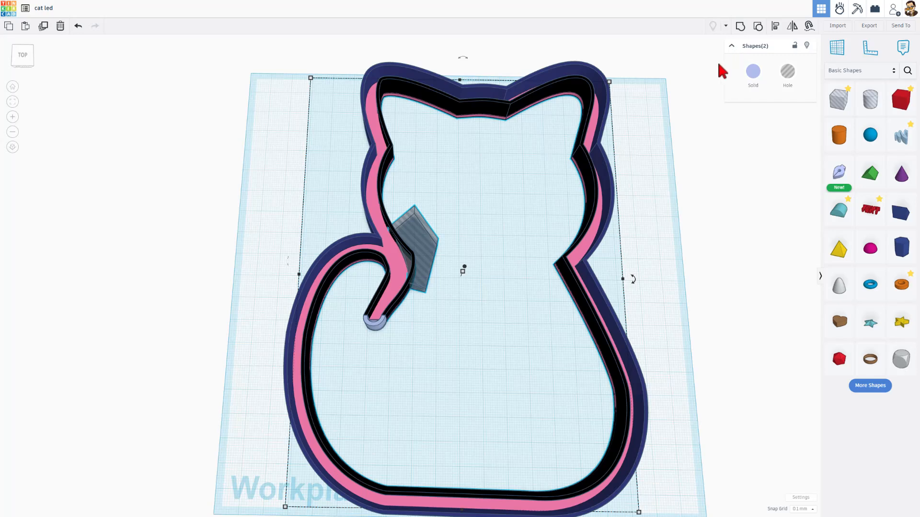
left_click(710, 73)
left_click(584, 207)
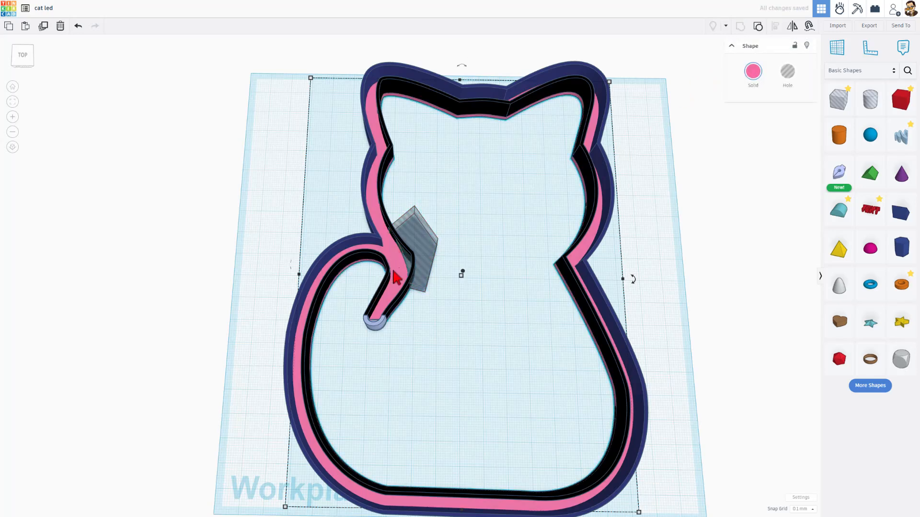
Stretch the remaining hole to a height of 17.70 mm and group it with the black inner wall to cut out the pointed corner
scroll(409, 270, "up", 5)
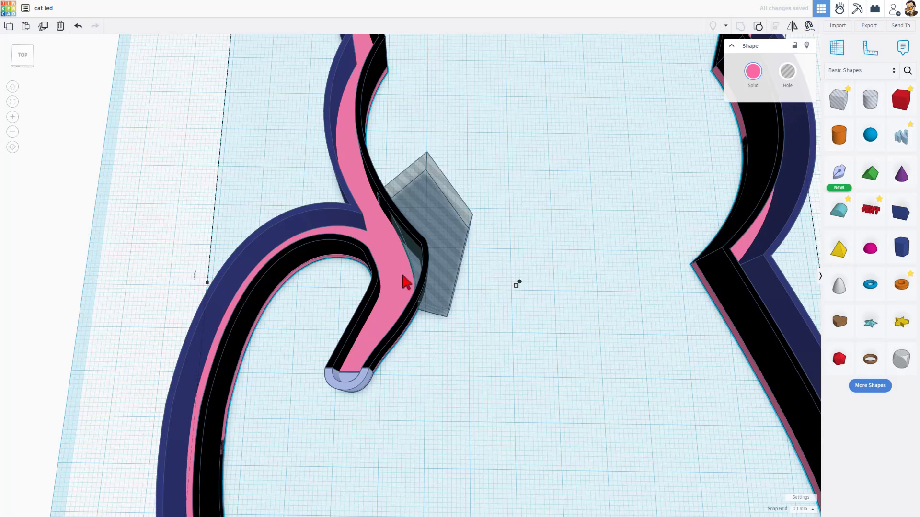
left_click(487, 261)
left_click(450, 248)
mouse_move(488, 263)
right_mouse_down()
mouse_move(493, 240)
mouse_move(437, 220)
right_mouse_up()
left_click_drag(423, 187, 424, 178)
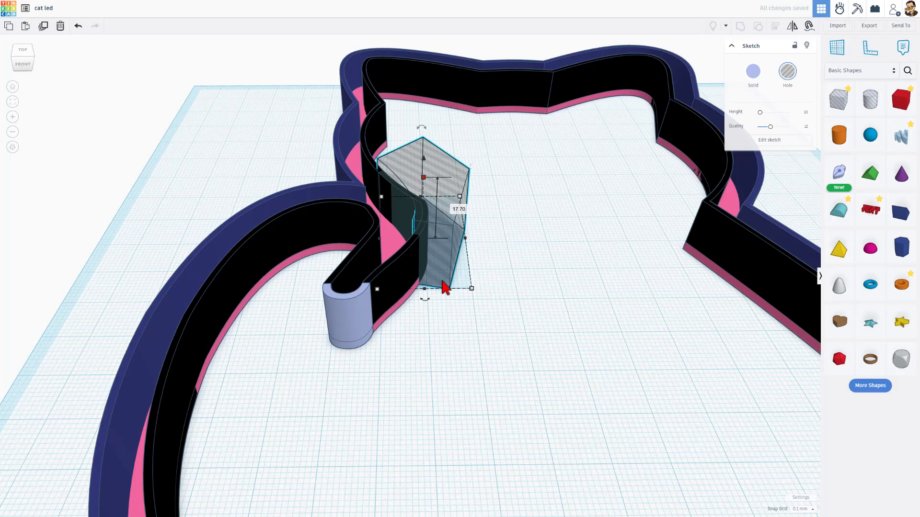
left_click(408, 270, "shift")
key("ctrl+g")
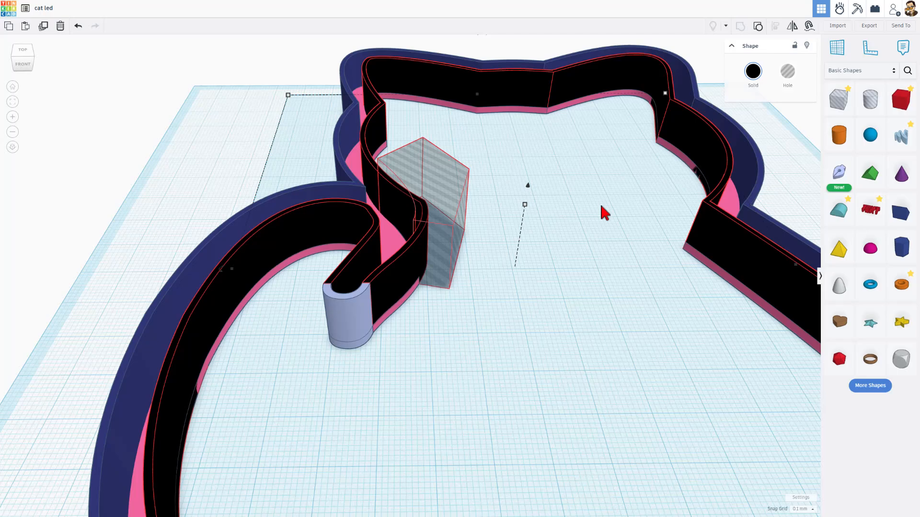
Start a new sketch next to the gap cut in the inner wall and turn the snap grid off
right_click_drag(600, 203, 312, 233)
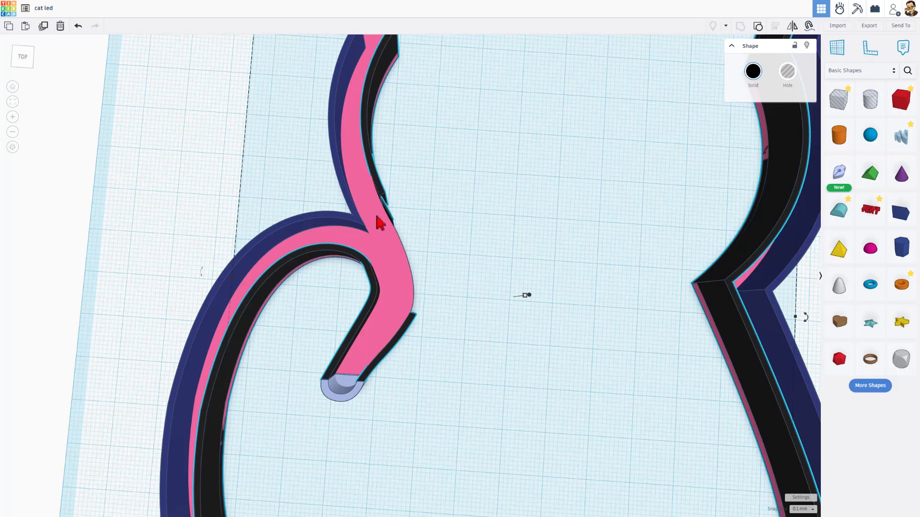
right_click_drag(376, 268, 403, 178)
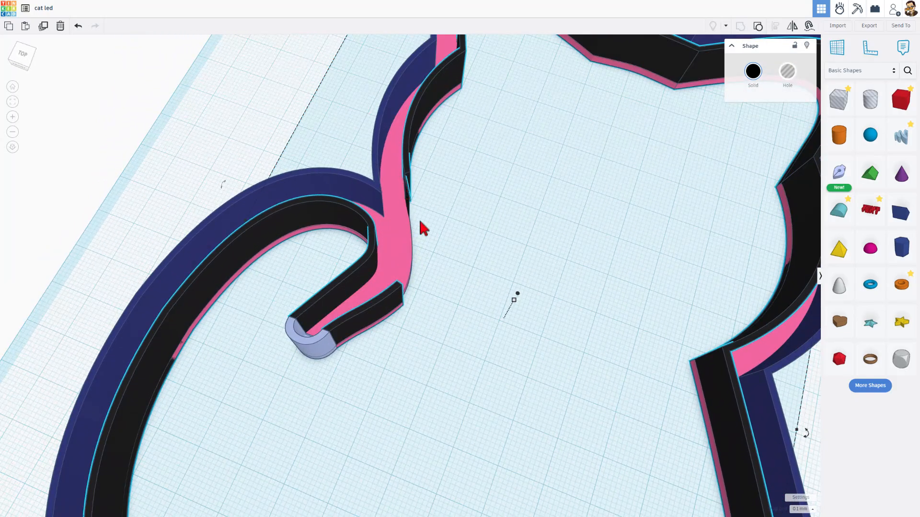
left_click_drag(834, 181, 461, 230)
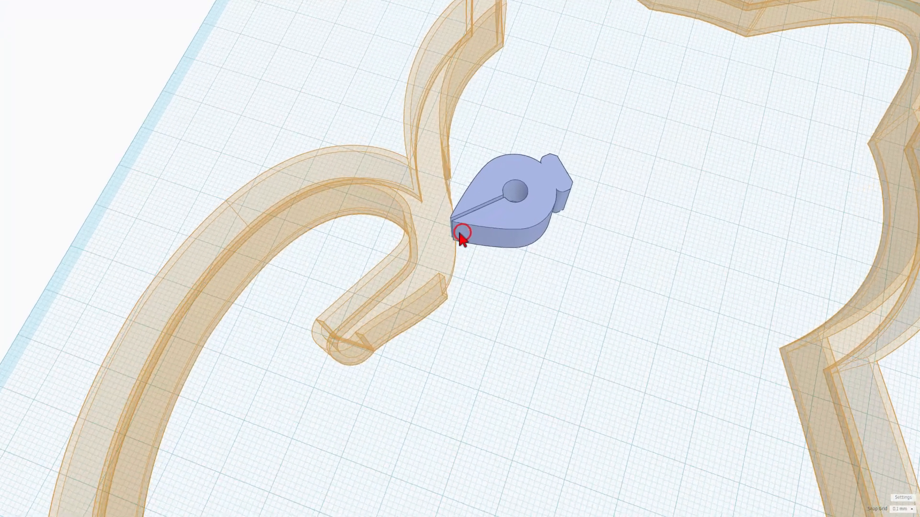
scroll(453, 232, "up", 5)
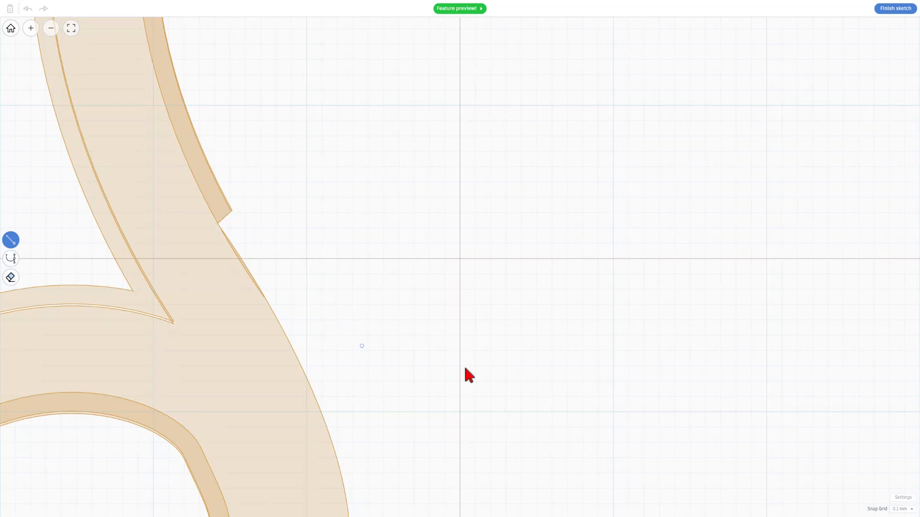
left_click(900, 509)
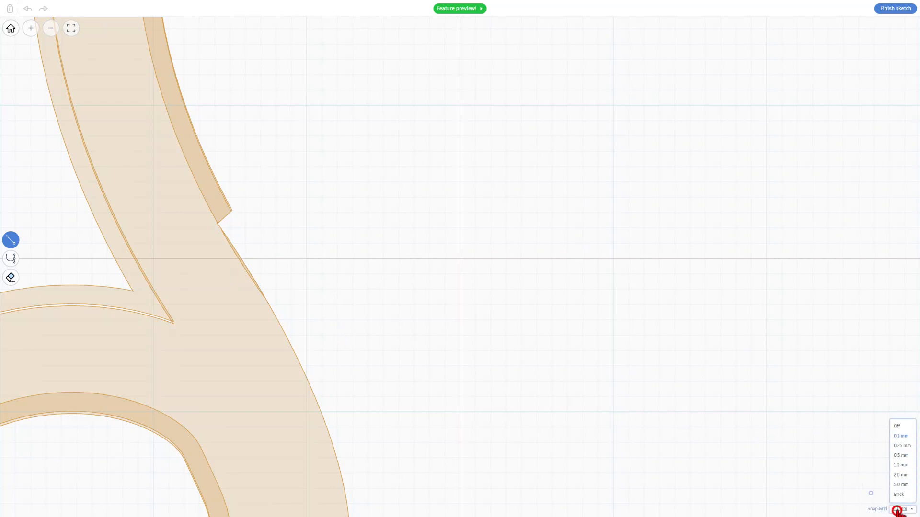
left_click(896, 425)
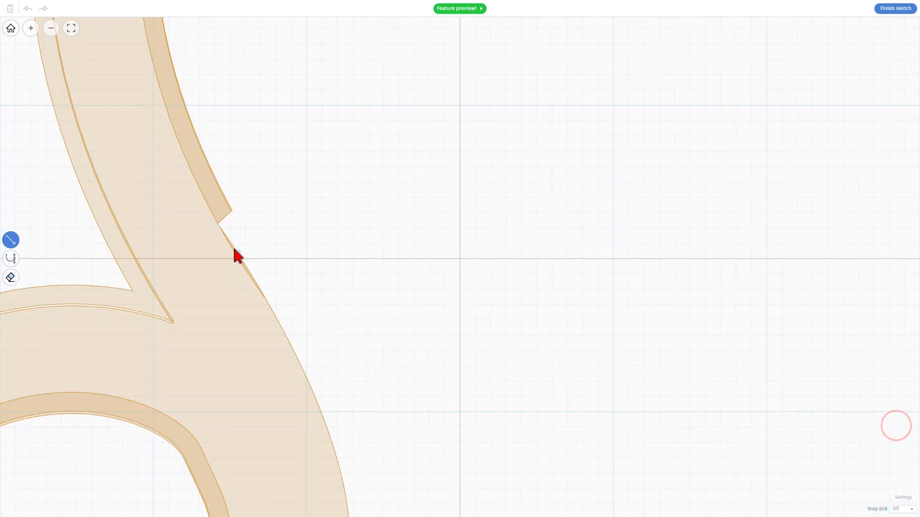
Draw a Bezier curve across the wall gap on the channel side and a straight line across the cut wall end nearest the tail tip
left_click(216, 223)
scroll(273, 312, "down", 3)
key("2")
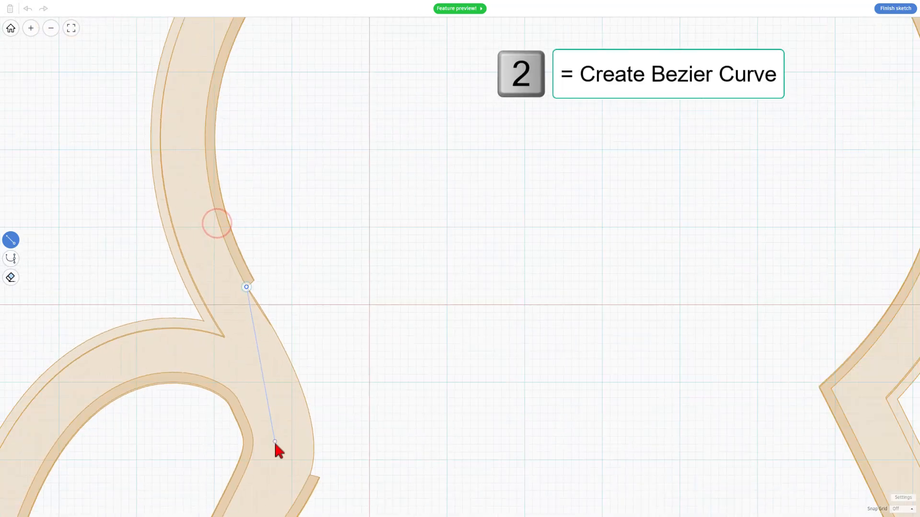
key("2")
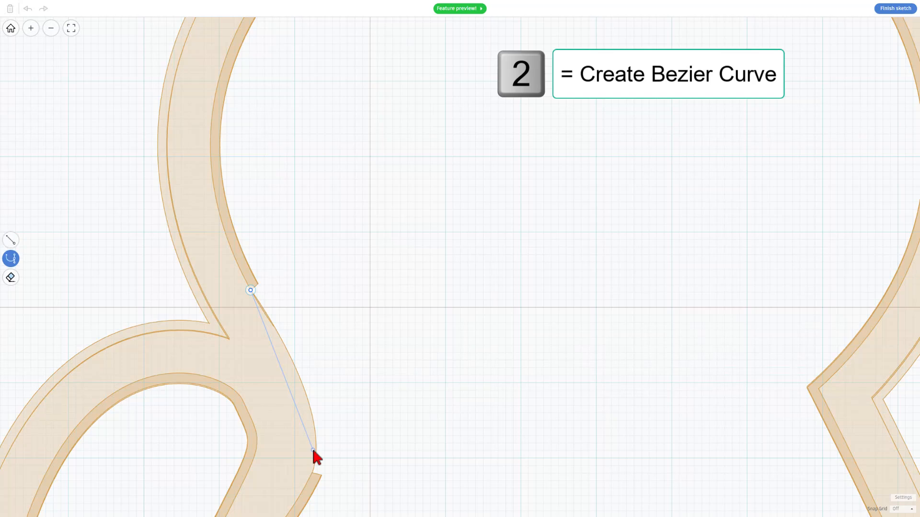
scroll(314, 478, "up", 5)
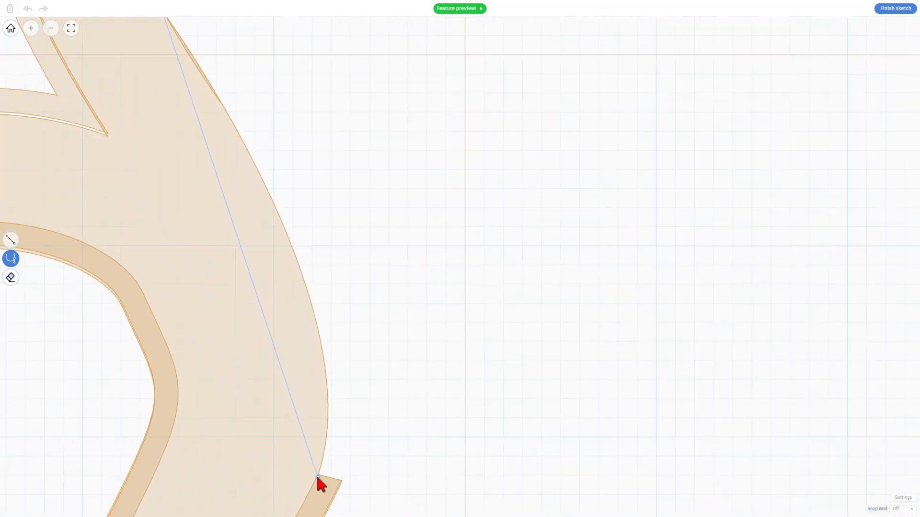
left_click_drag(318, 476, 286, 512)
key("1")
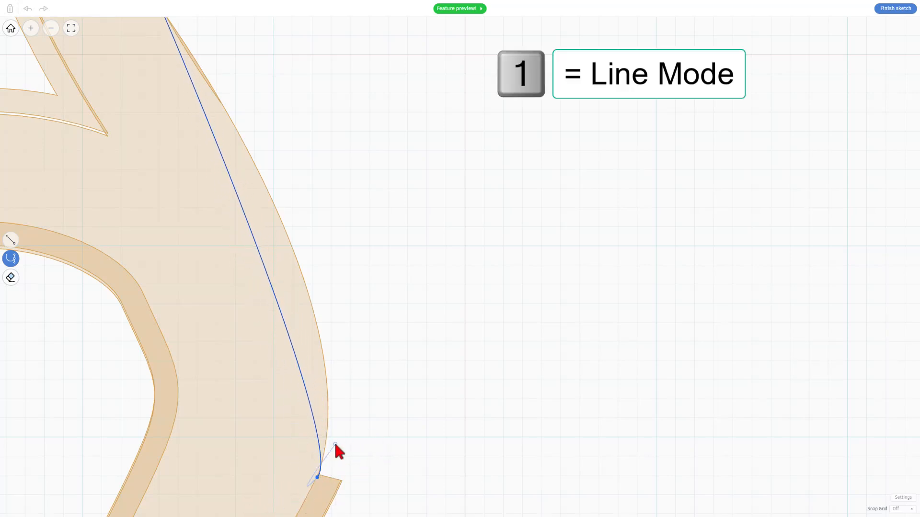
left_click(340, 483)
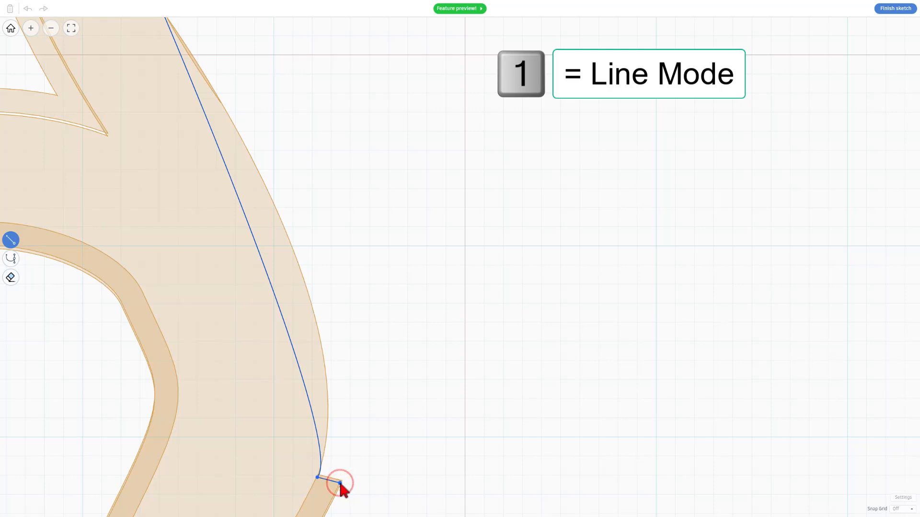
Draw a return Bezier curve on the far side of the wall gap and close the outline with a line across the other cut end
key("2")
scroll(331, 94, "down", 2)
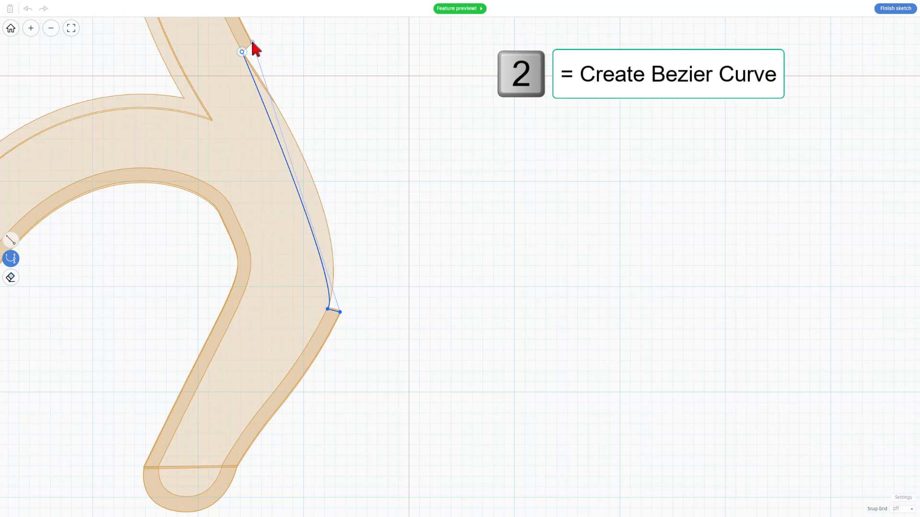
left_click_drag(252, 42, 168, 8)
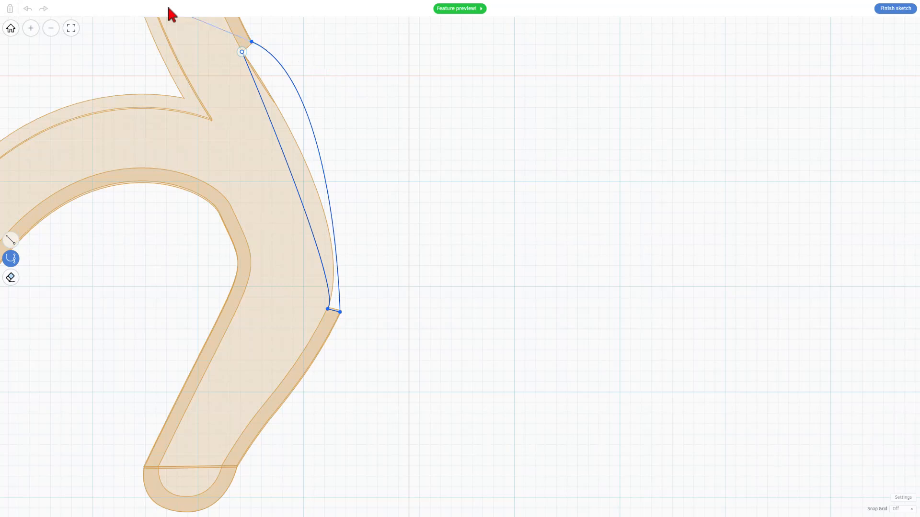
key("1")
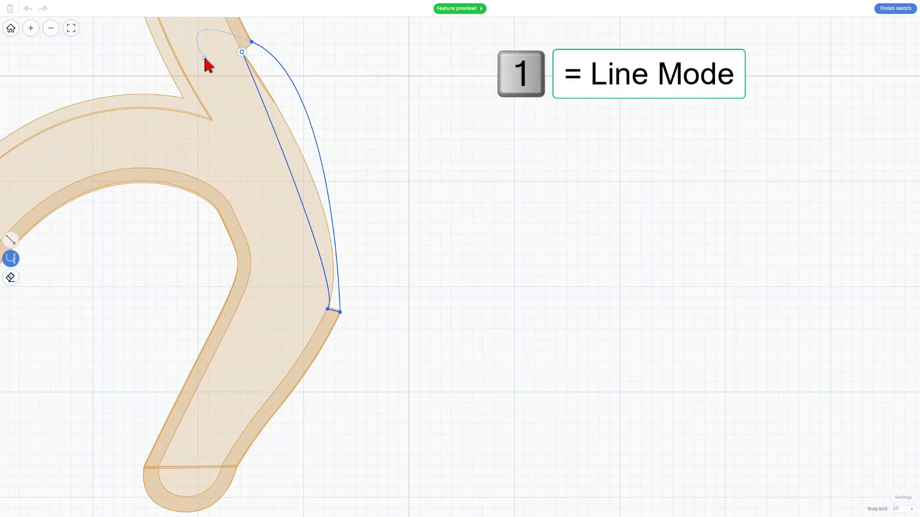
key("1")
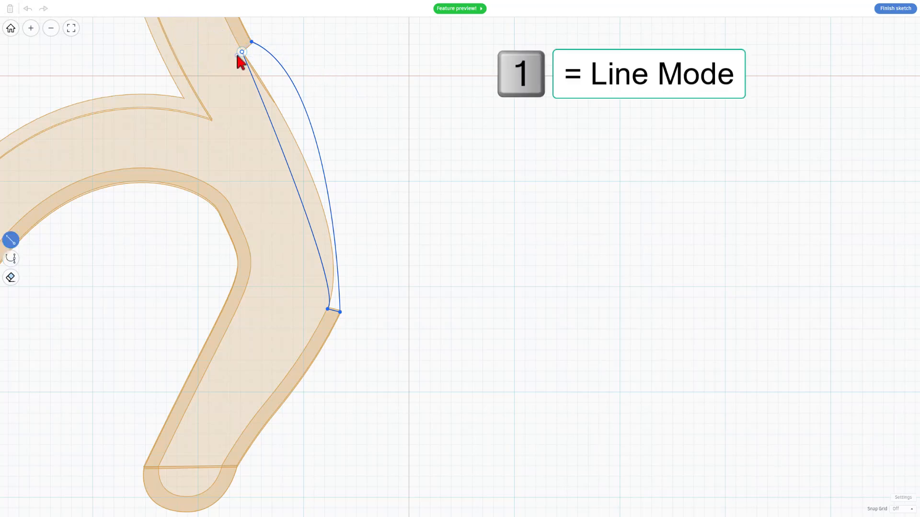
left_click(242, 52)
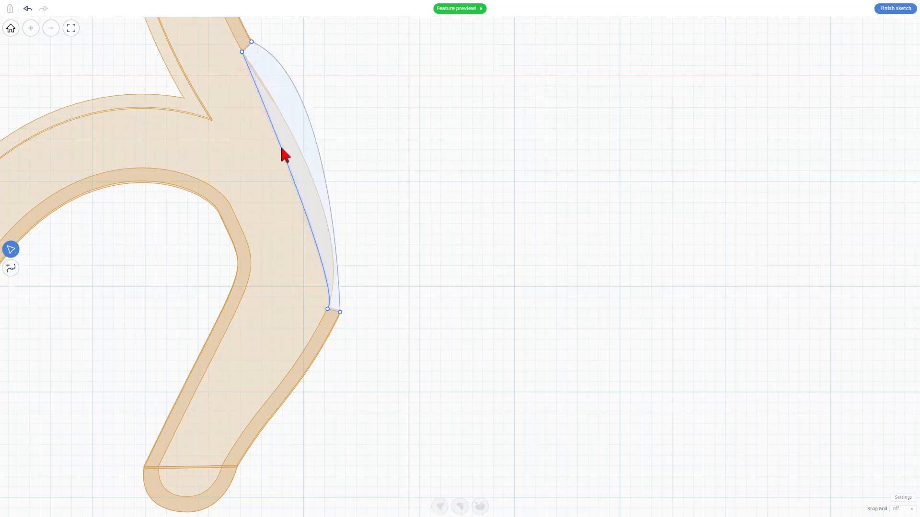
Add an extra point about midway along each of the patch outline's two long curves
left_click(10, 267)
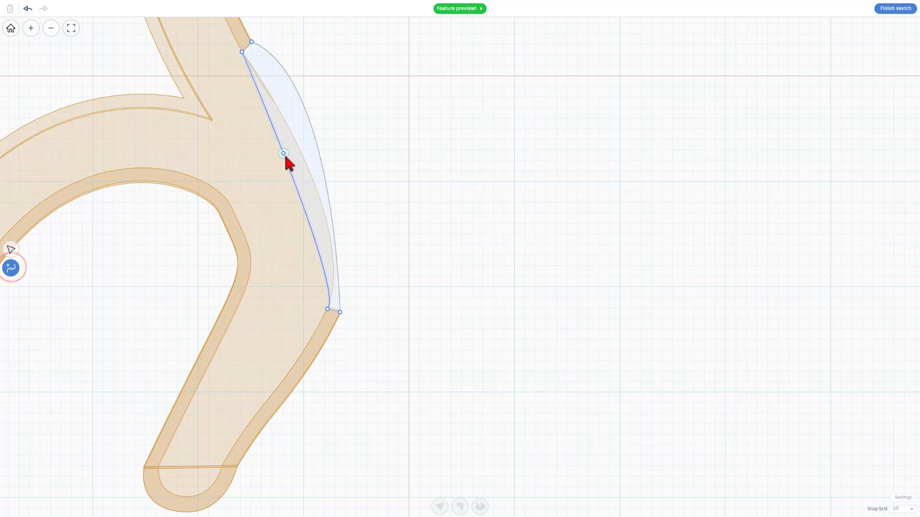
left_click(288, 166)
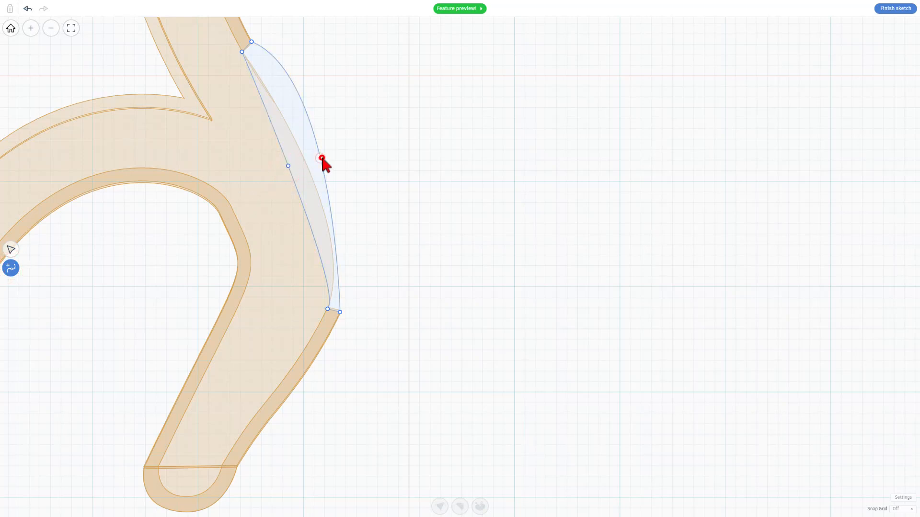
left_click(321, 158)
left_click(320, 159)
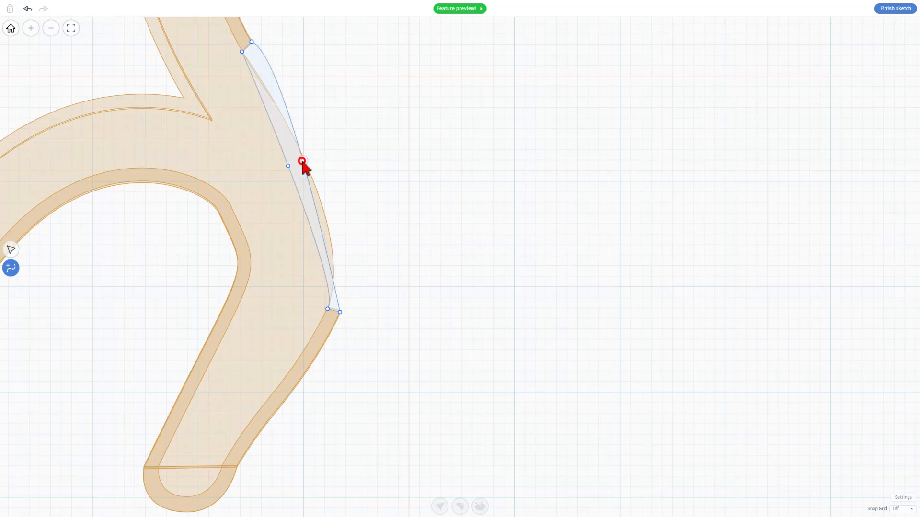
left_click(303, 160)
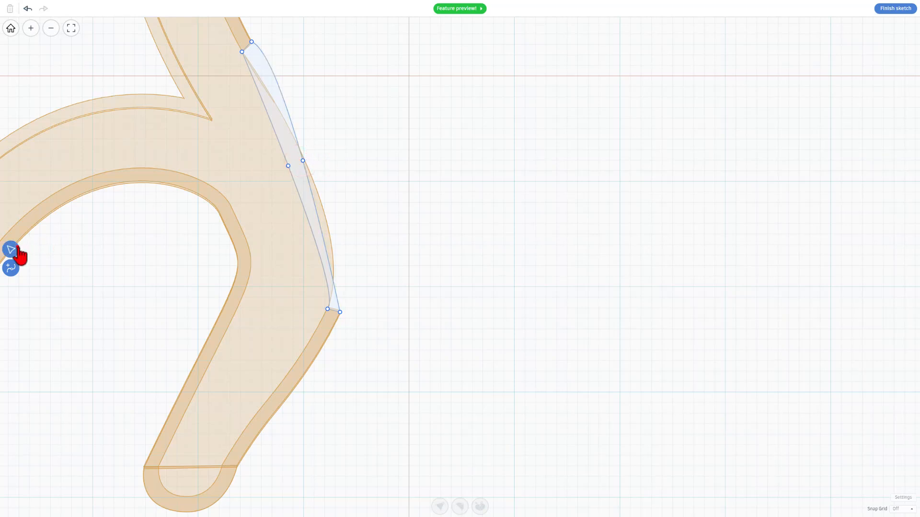
Move the added points and pull their handles so both patch curves bulge outward along the edge of the pink base
left_click(11, 249)
mouse_move(303, 161)
left_mouse_down()
mouse_move(325, 164)
mouse_move(298, 166)
mouse_move(306, 166)
left_mouse_up()
left_click_drag(330, 231, 352, 271)
left_click(322, 160)
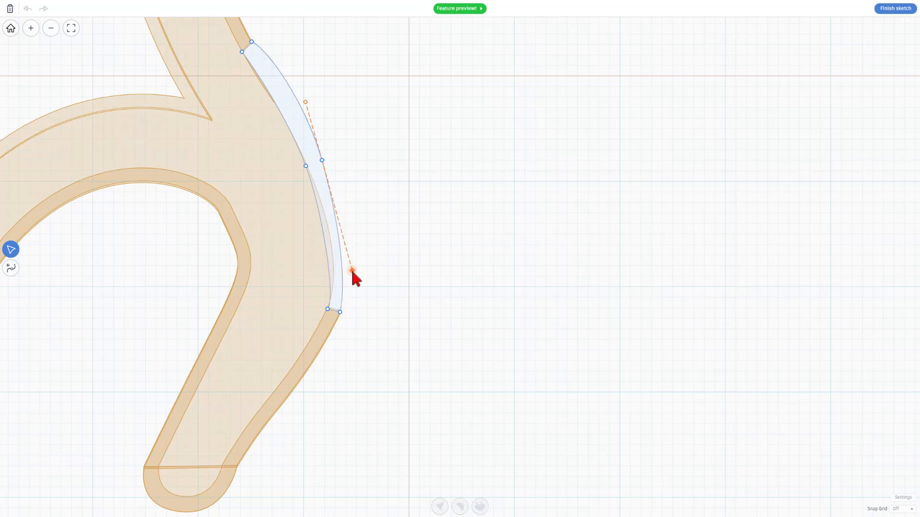
left_click_drag(305, 103, 267, 74)
Fine-tune the patch outline's points and handles so its two sides run parallel and blend into the cut wall ends
left_click(241, 52)
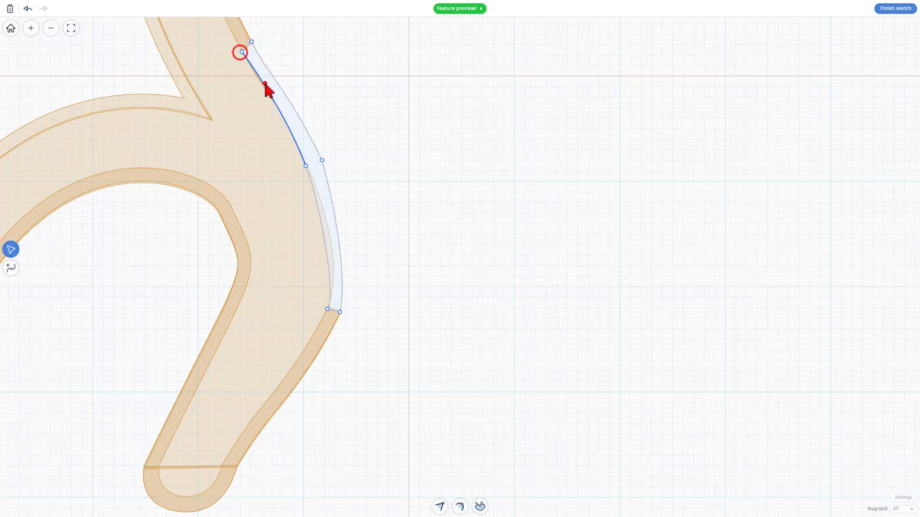
left_click(265, 82)
left_click(242, 52)
left_click(268, 113)
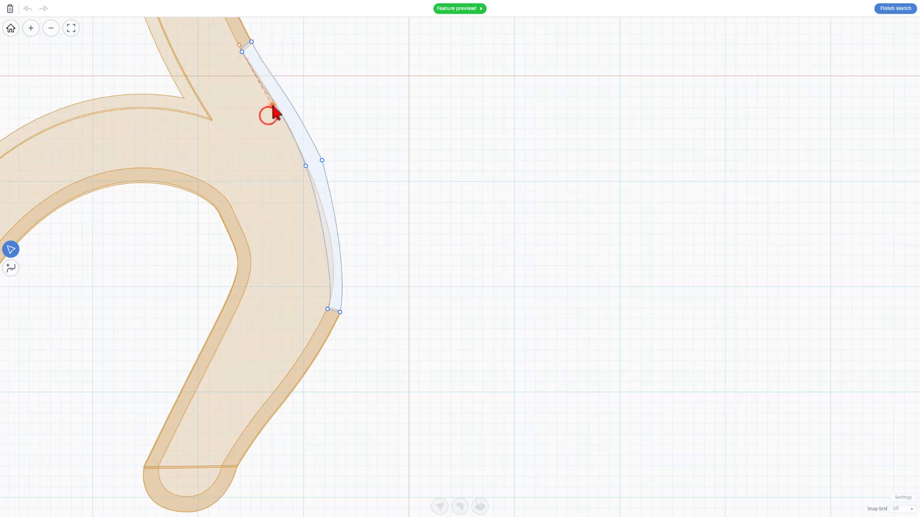
left_click(305, 168)
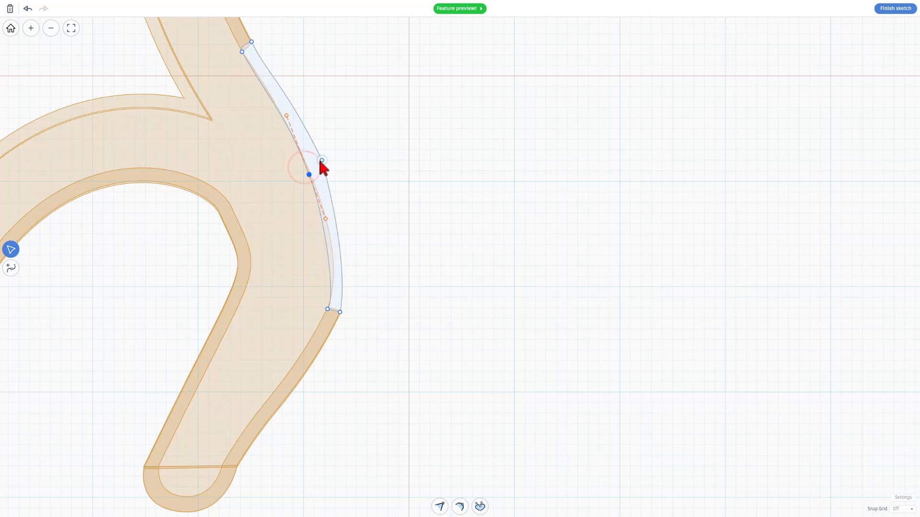
left_click(322, 160)
left_click_drag(352, 272, 358, 277)
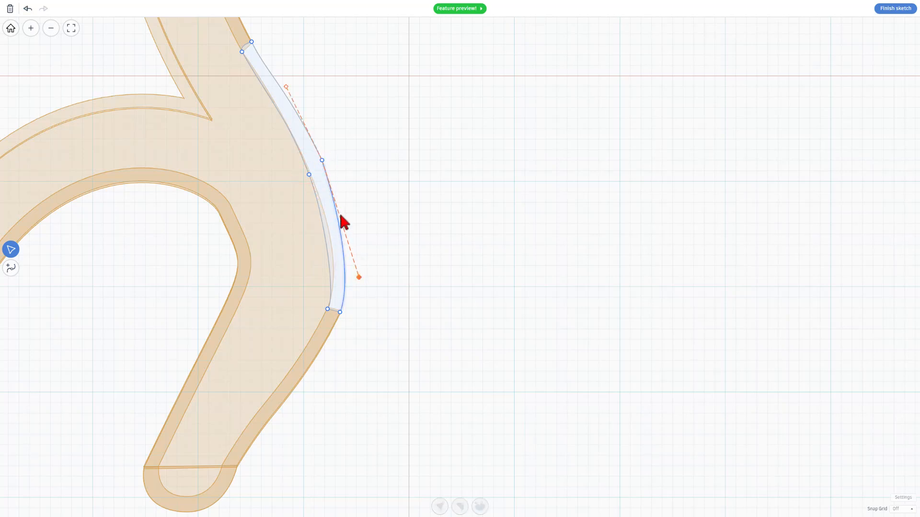
scroll(340, 212, "down", 3)
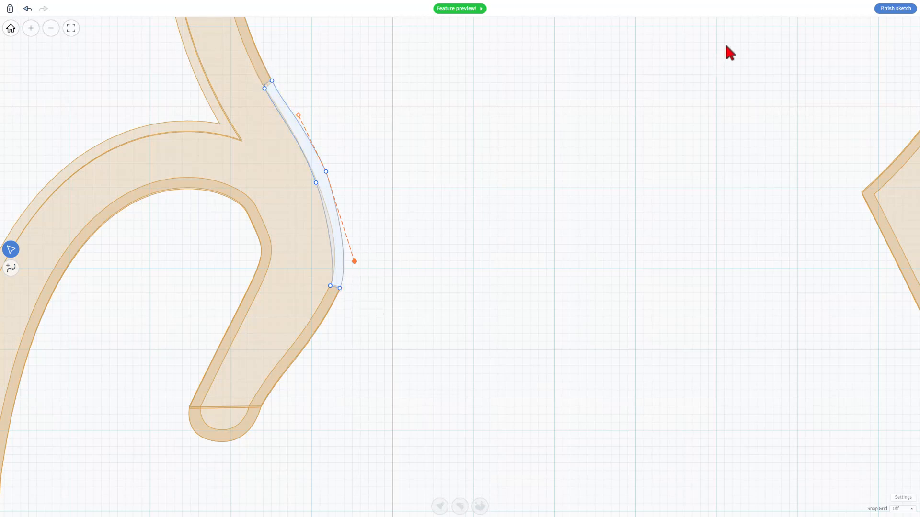
Finish the sketch and set the wall patch's height to match the black inner wall
left_click(889, 9)
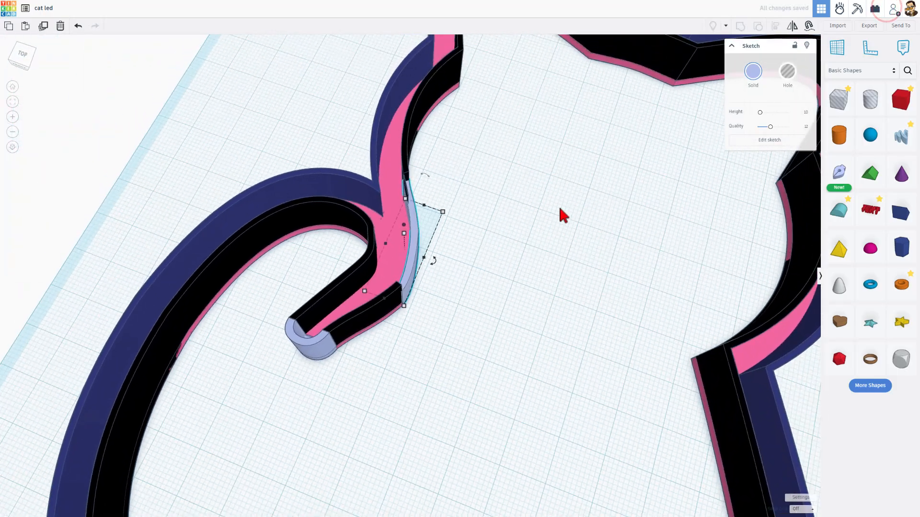
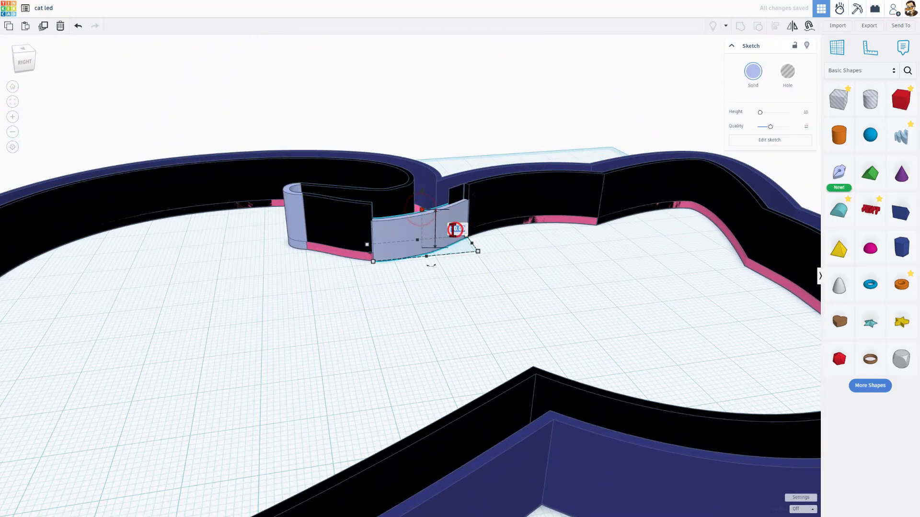
left_click(453, 230)
key("Return")
right_click_drag(405, 250, 402, 216)
scroll(393, 229, "up", 3)
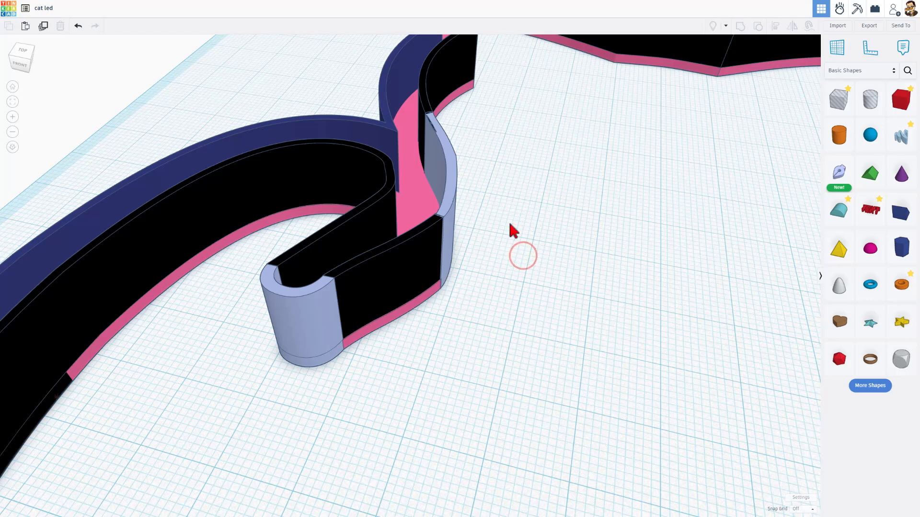
Drop the wall patch onto the workplane and deselect it
left_click(457, 201)
key("d")
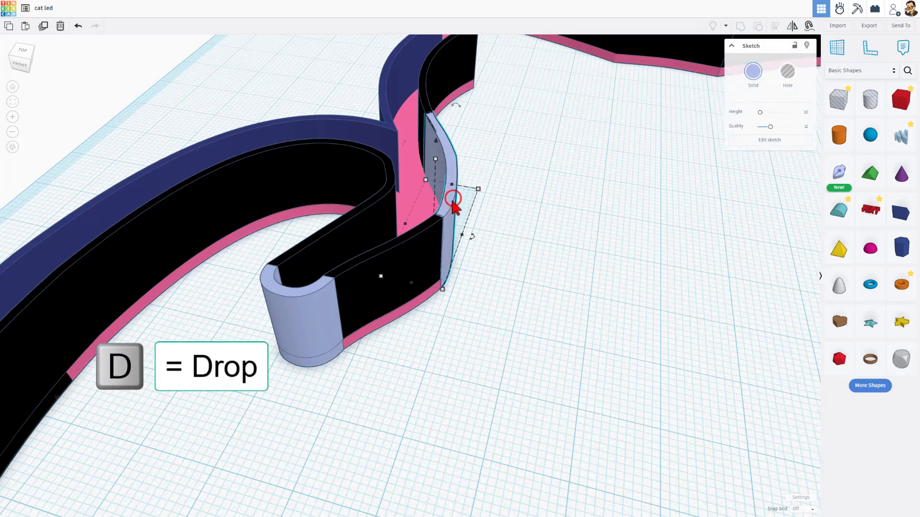
left_click(607, 286)
Start a new sketch on the curved tail section beside the wall patch
right_click_drag(571, 264, 468, 194)
right_click_drag(413, 186, 450, 266)
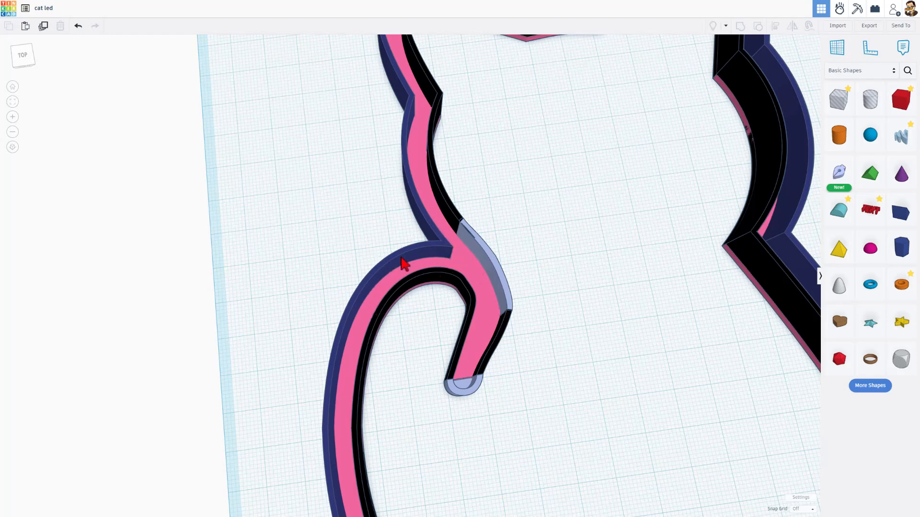
mouse_move(461, 264)
right_mouse_down()
mouse_move(471, 247)
mouse_move(467, 257)
right_mouse_up()
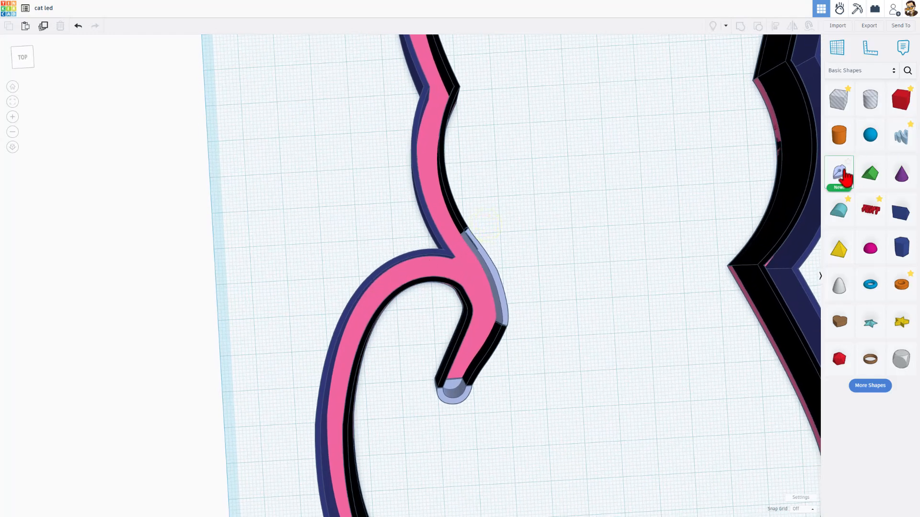
mouse_move(844, 178)
left_mouse_down()
mouse_move(677, 197)
mouse_move(472, 247)
mouse_move(404, 282)
mouse_move(403, 276)
left_mouse_up()
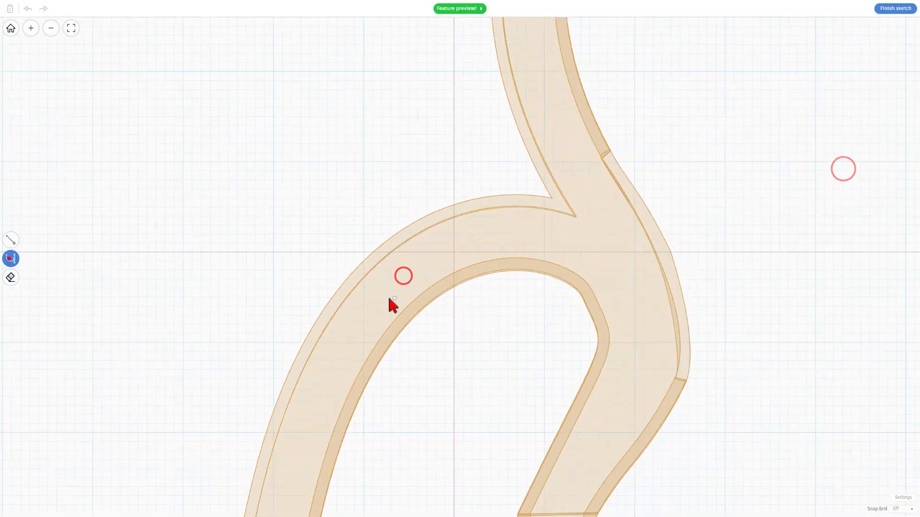
Begin an outline inside the channel, crossing the tail, curving around the inner bend to the tip and returning to the outer bend
left_click(369, 281)
left_click(397, 310)
left_click(601, 303)
left_click(550, 486)
left_click(586, 502)
mouse_move(663, 366)
left_mouse_down()
mouse_move(612, 339)
mouse_move(653, 340)
left_mouse_up()
Continue the outline along the channel away from the tail, cross it below the next corner, and return past the junction to close it
left_click(578, 129)
scroll(536, 35, "down", 3)
middle_click_drag(535, 35, 537, 246)
left_click_drag(552, 151, 576, 115)
key("l")
left_click(531, 142)
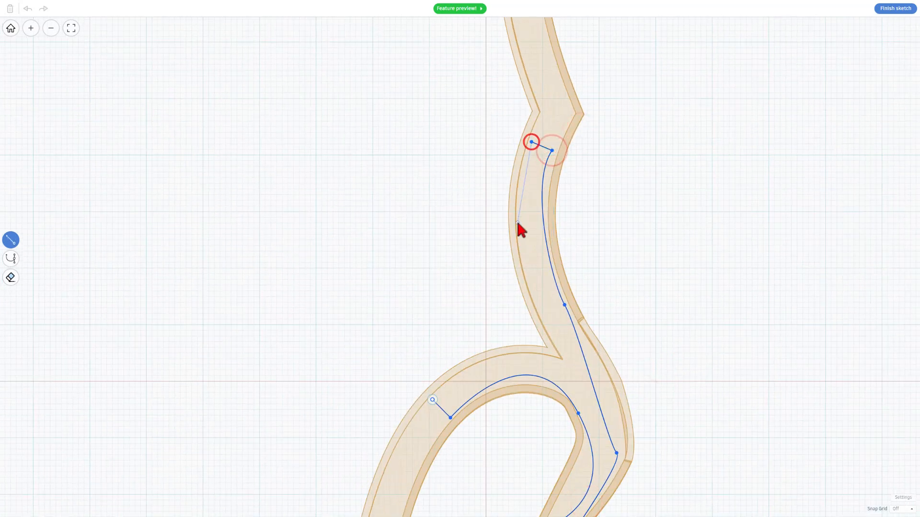
left_click(543, 318)
left_click(569, 365)
left_click(432, 400)
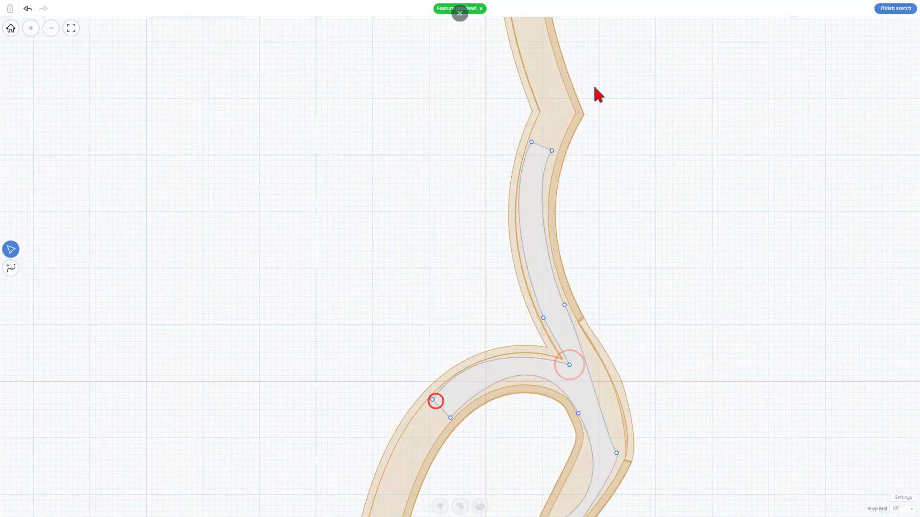
Smooth the channel outline's point at the outer bend so the curve follows the new wall patch
left_click(551, 151)
left_click(616, 452)
left_click_drag(609, 445, 622, 401)
middle_click_drag(668, 414, 676, 186)
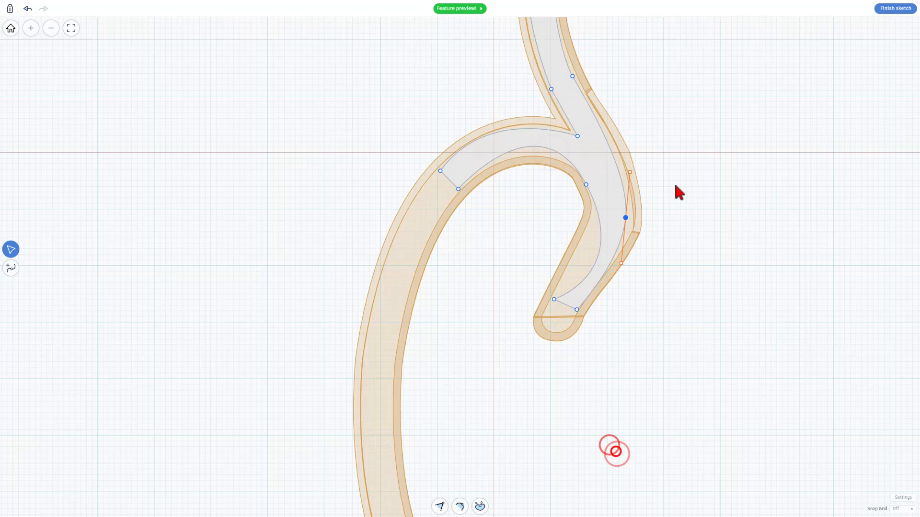
Adjust the channel outline's points and handles around the tail's inner bend and the junction to follow the walls
left_click(586, 185)
left_click_drag(632, 274, 605, 216)
left_click_drag(542, 100, 535, 116)
left_click_drag(459, 191, 450, 181)
left_click_drag(450, 181, 414, 213)
left_click(577, 136)
left_click(405, 206)
left_click_drag(454, 140, 458, 144)
left_click(427, 226)
left_click_drag(416, 214, 447, 170)
left_click_drag(585, 186, 614, 226)
left_click_drag(556, 106, 533, 122)
Move the channel outline's two end points at the tail tip to line up with the rounded end cap
scroll(595, 124, "down", 2)
left_click_drag(584, 256, 581, 256)
left_click(563, 253)
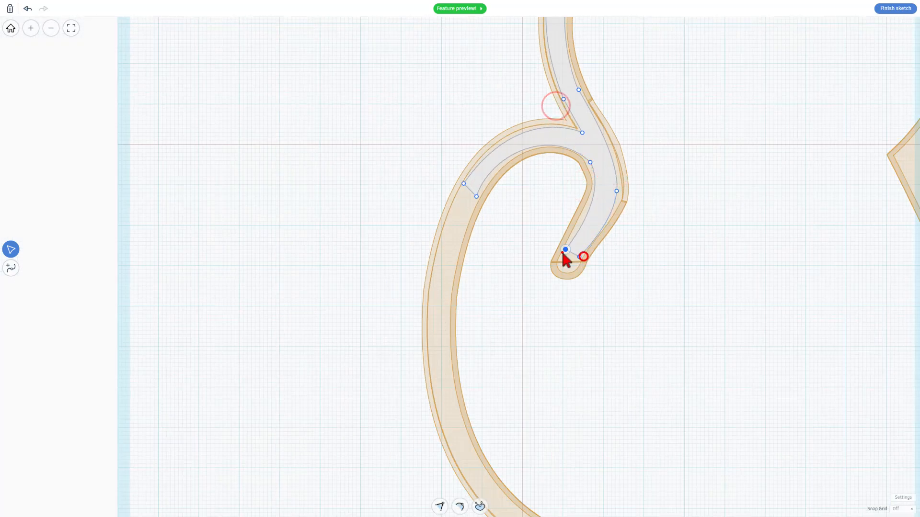
scroll(530, 156, "down", 2)
scroll(513, 128, "up", 3)
scroll(514, 125, "down", 1)
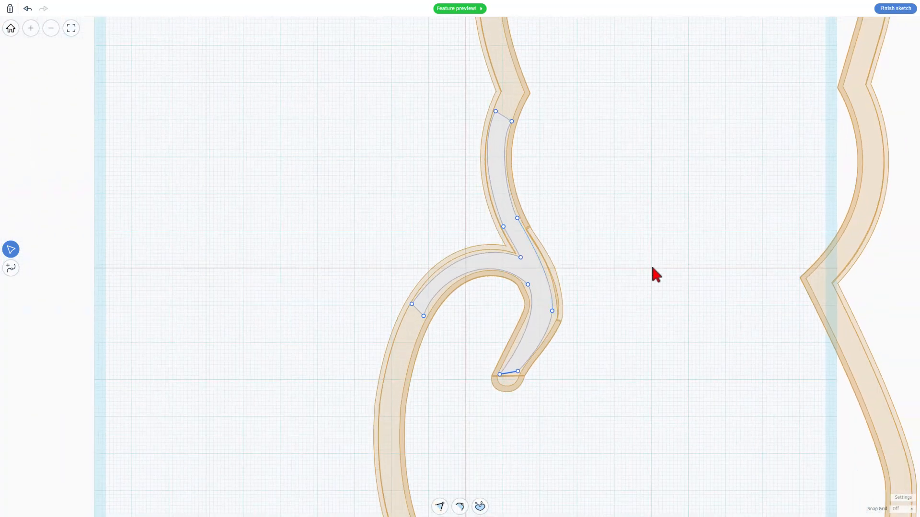
Finish the sketch, make the channel shape a hole, and set its height to 1.50 mm
left_click(895, 12)
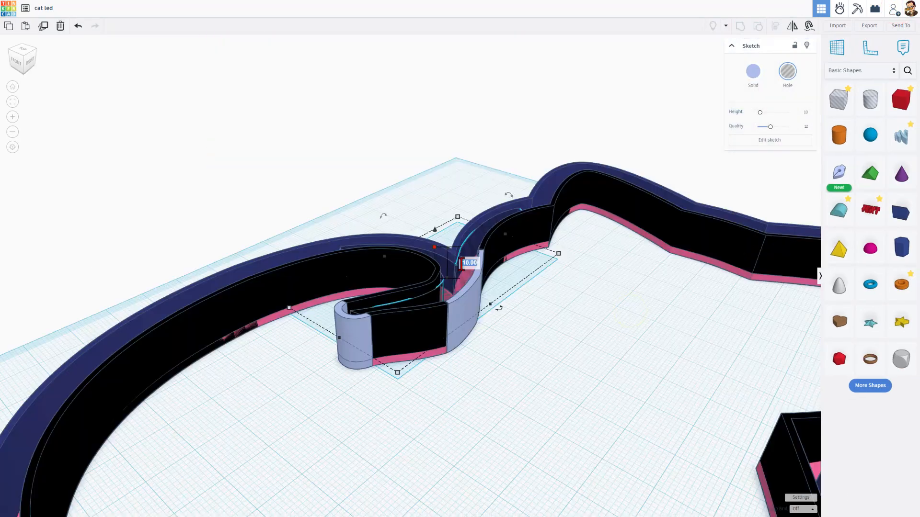
key("Return")
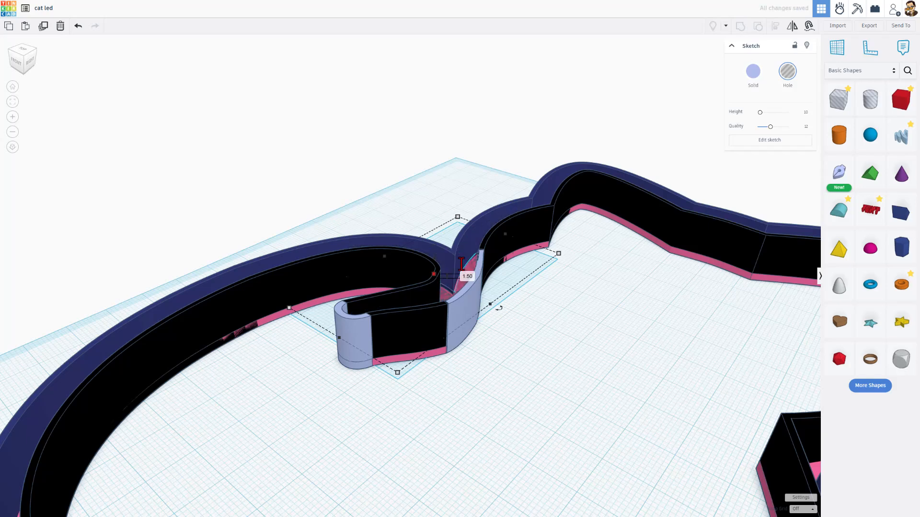
scroll(740, 373, "down", 2)
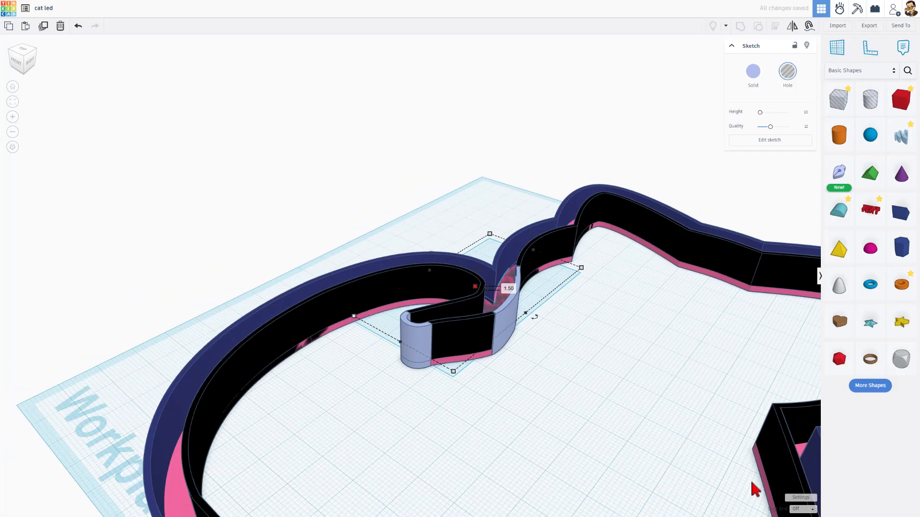
Set the snap grid to 1.0 mm and hide the black inner wall
left_click(801, 508)
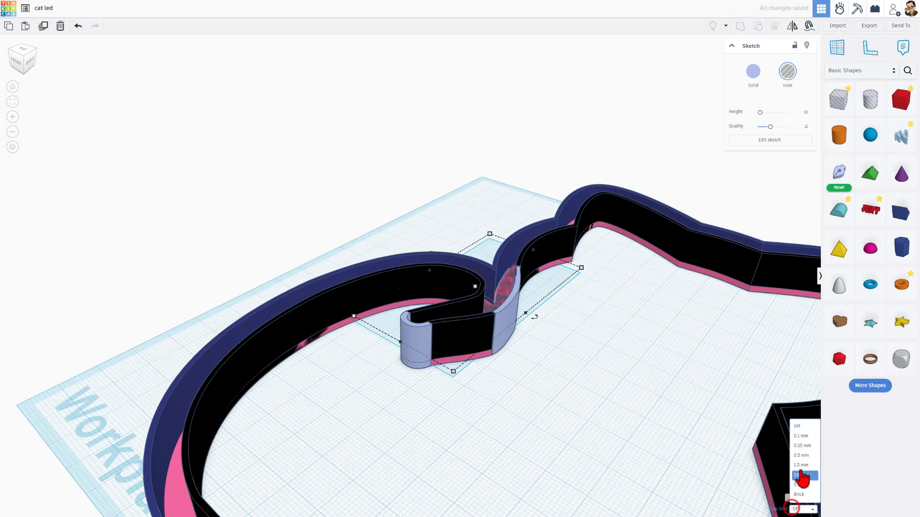
left_click(801, 465)
scroll(384, 287, "up", 3)
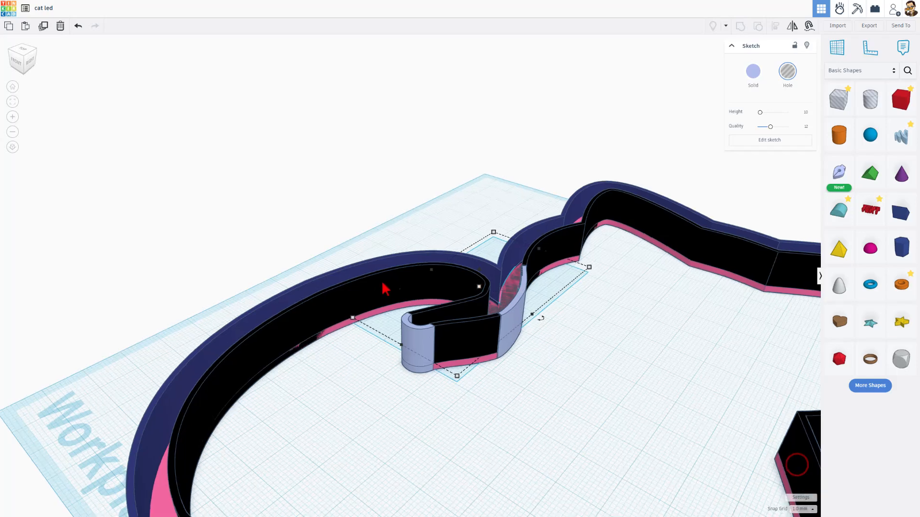
left_click(597, 209)
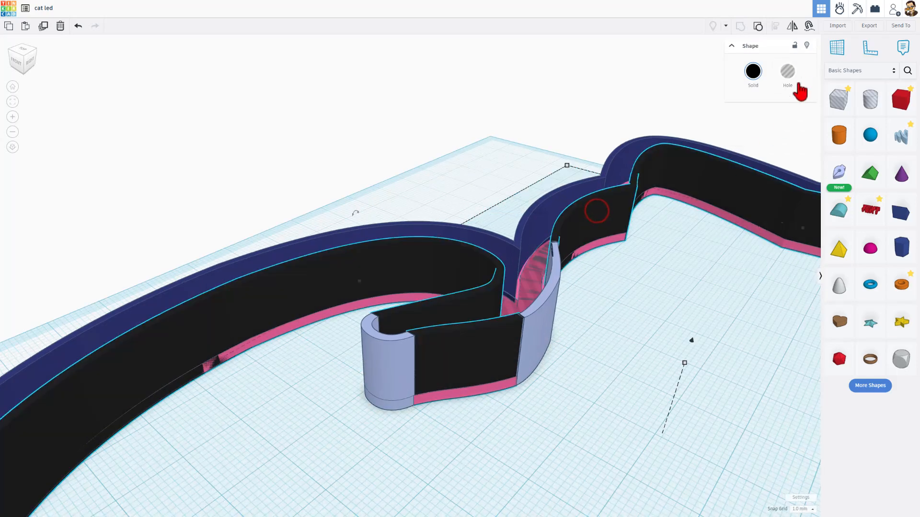
left_click(807, 45)
Group the channel hole with the pink base to cut the recess around the tail junction
left_click(475, 361)
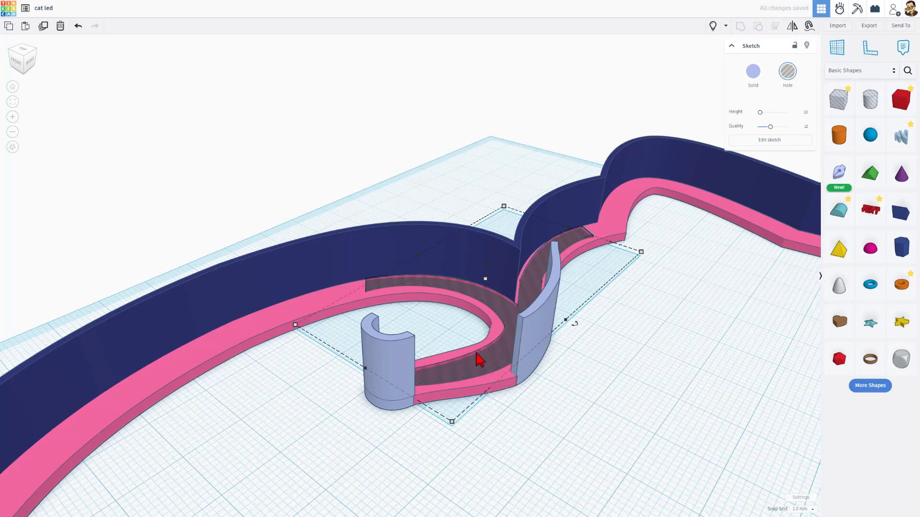
right_click_drag(430, 332, 456, 287)
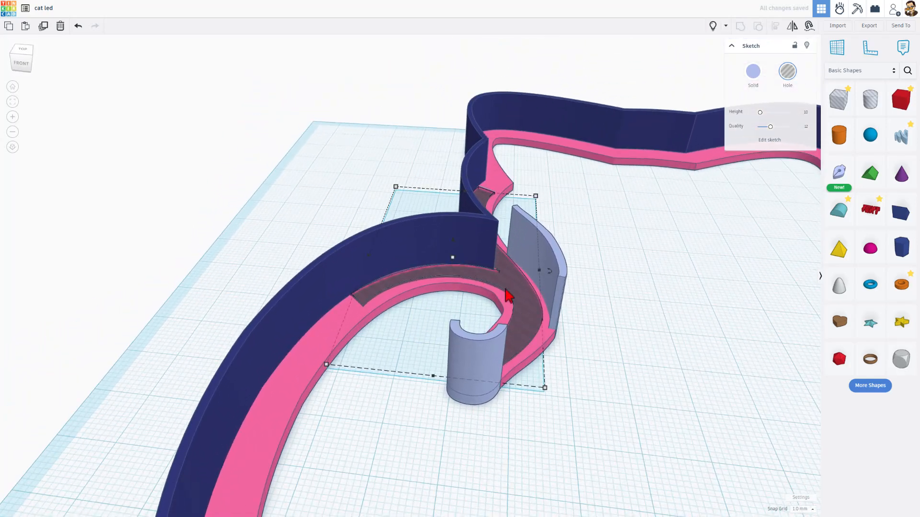
left_click(321, 360, "shift")
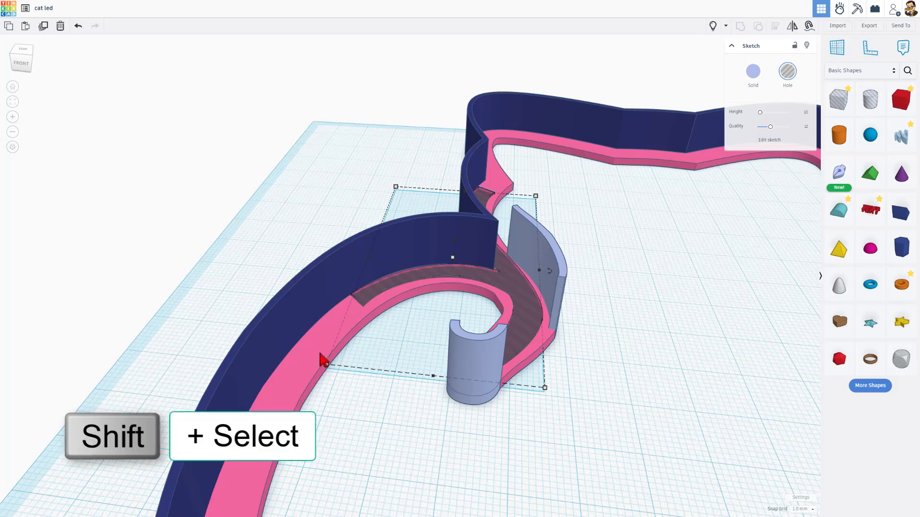
left_click(321, 361, "shift")
key("ctrl+g")
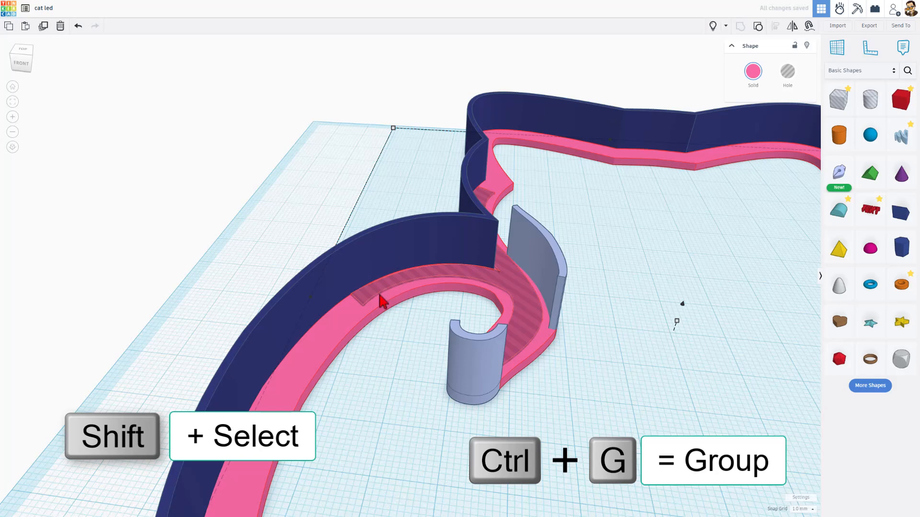
Show the hidden inner wall again and bring the whole cat frame into view
right_click_drag(611, 377, 637, 195)
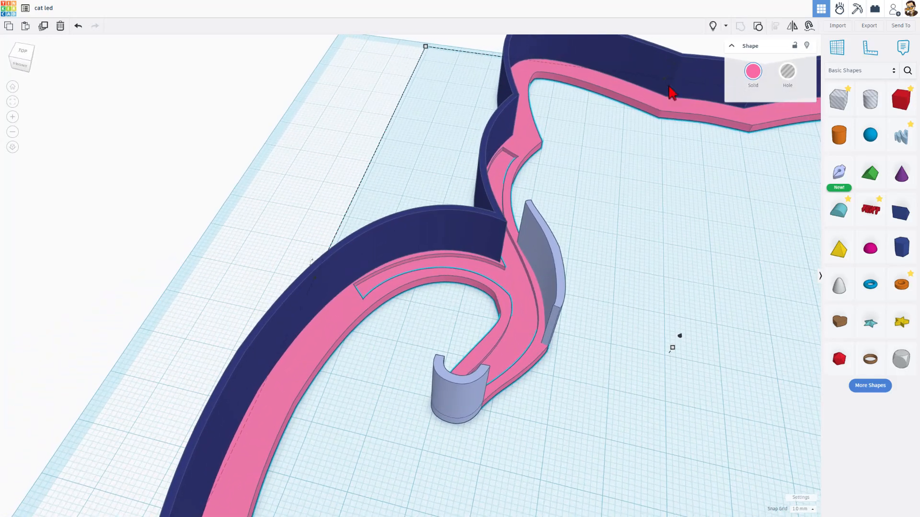
left_click(714, 25)
scroll(565, 300, "down", 3)
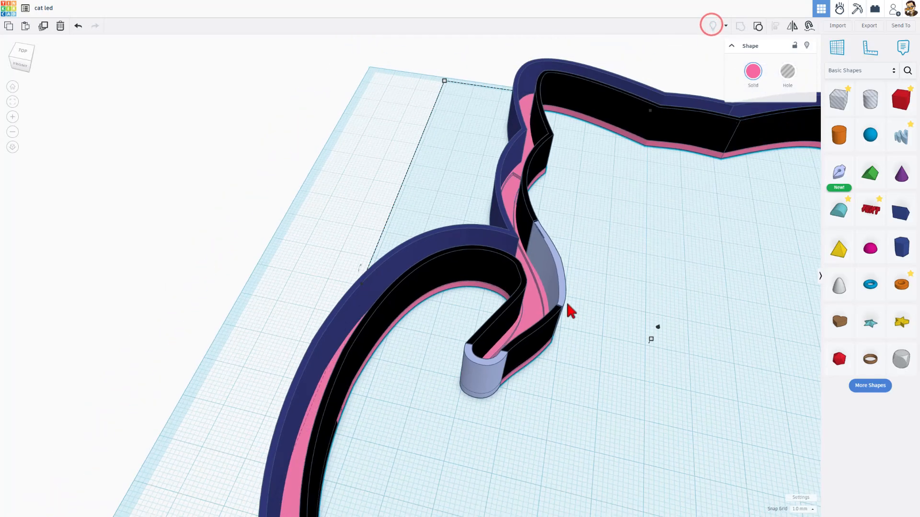
mouse_move(566, 300)
right_mouse_down()
mouse_move(522, 260)
mouse_move(597, 281)
mouse_move(613, 308)
mouse_move(557, 306)
right_mouse_up()
scroll(584, 326, "up", 2)
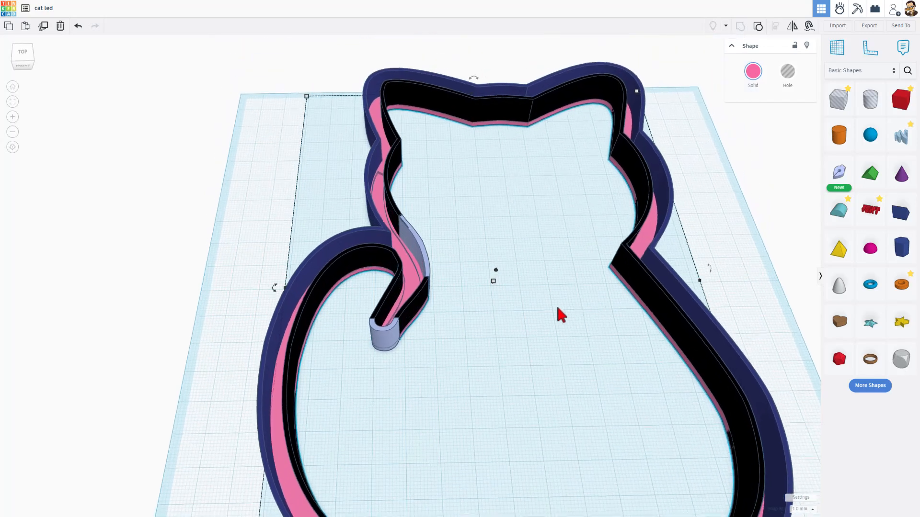
scroll(537, 307, "down", 3)
right_click_drag(477, 307, 497, 324)
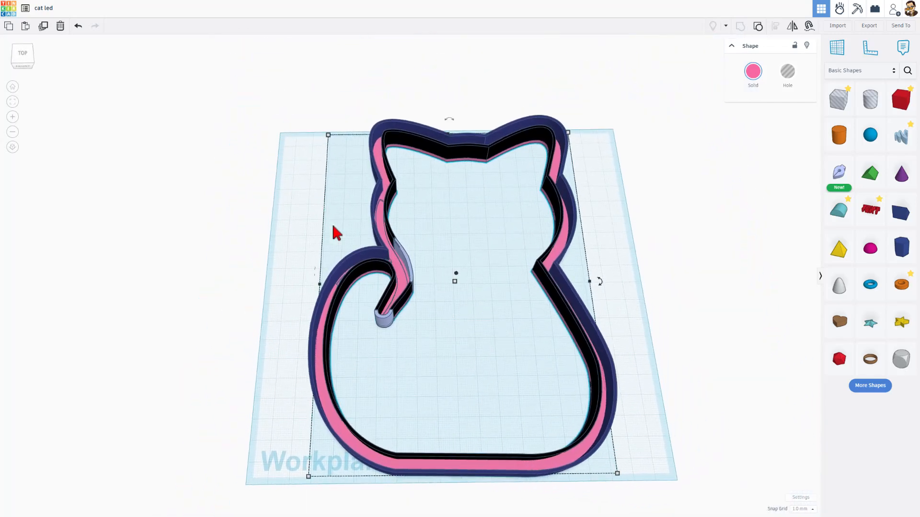
Set the workplane size to 250 mm wide and 250 mm long
left_click(798, 498)
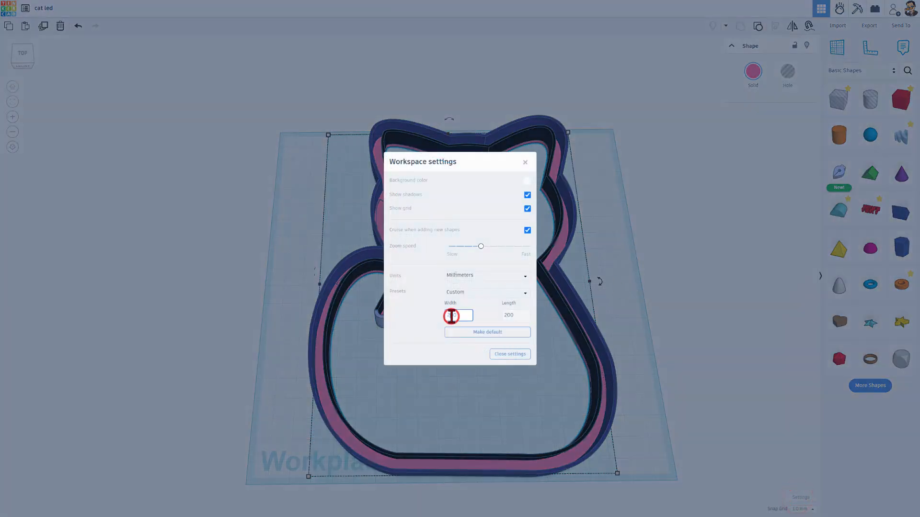
left_click(451, 316)
type("250")
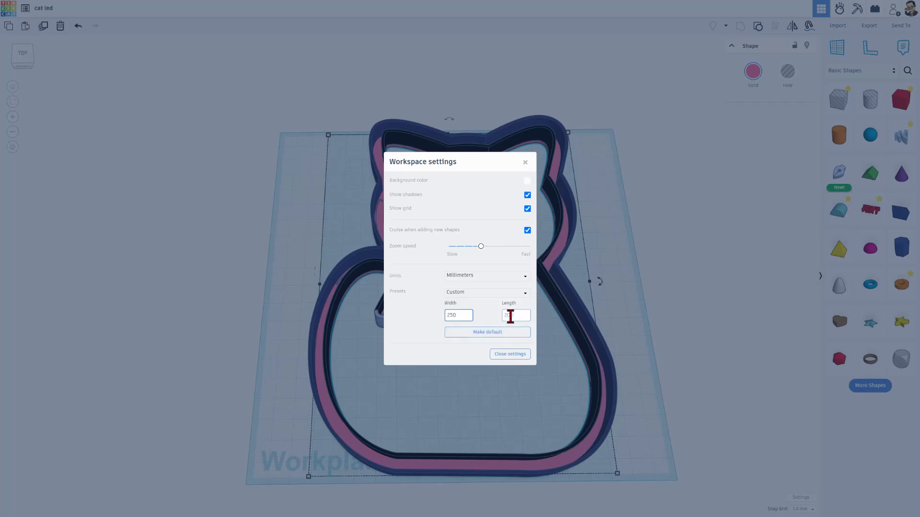
left_click(511, 316)
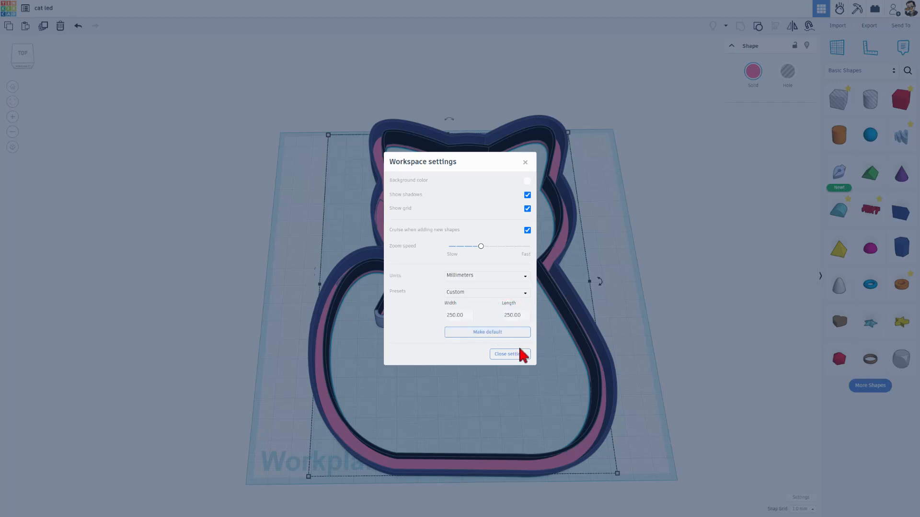
left_click(568, 366)
scroll(570, 369, "down", 2)
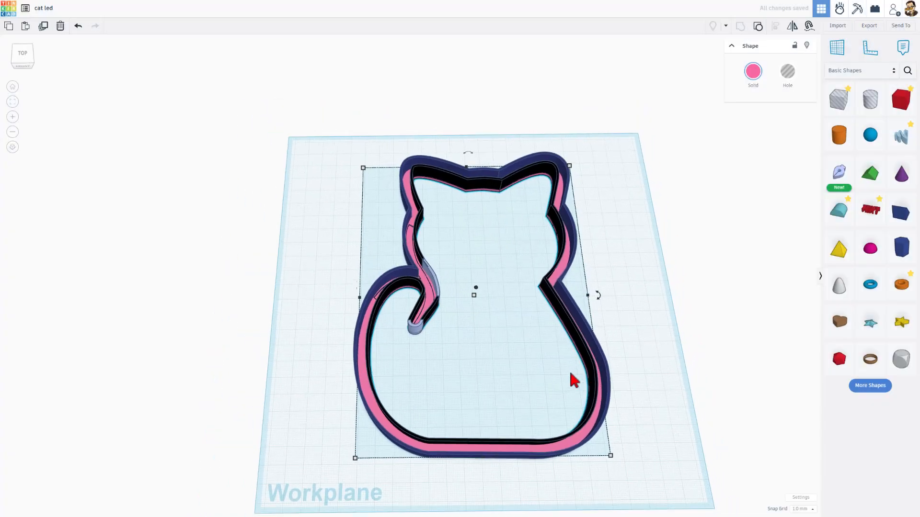
Place a hole box inside the cat's body near the bottom and set its front-to-back size to 5.5 mm
left_click(522, 366)
right_click_drag(523, 366, 412, 353)
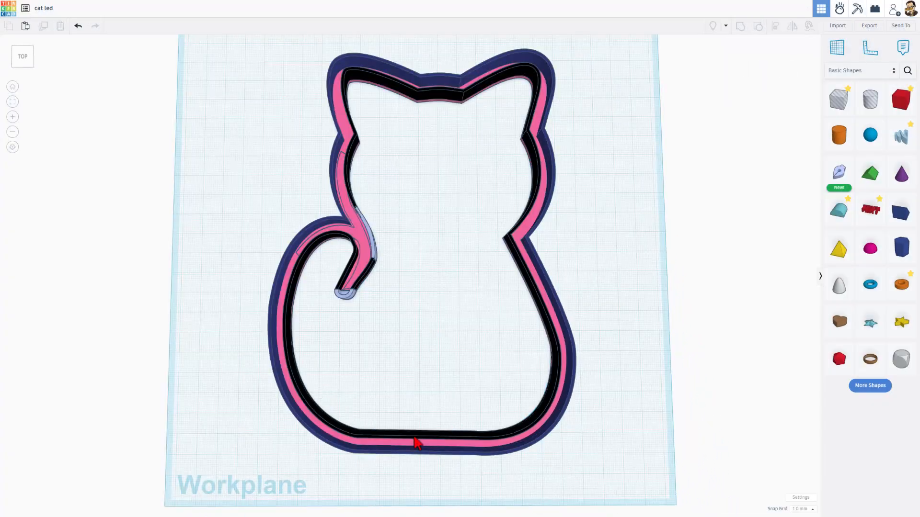
left_click_drag(839, 99, 416, 393)
left_click(436, 372)
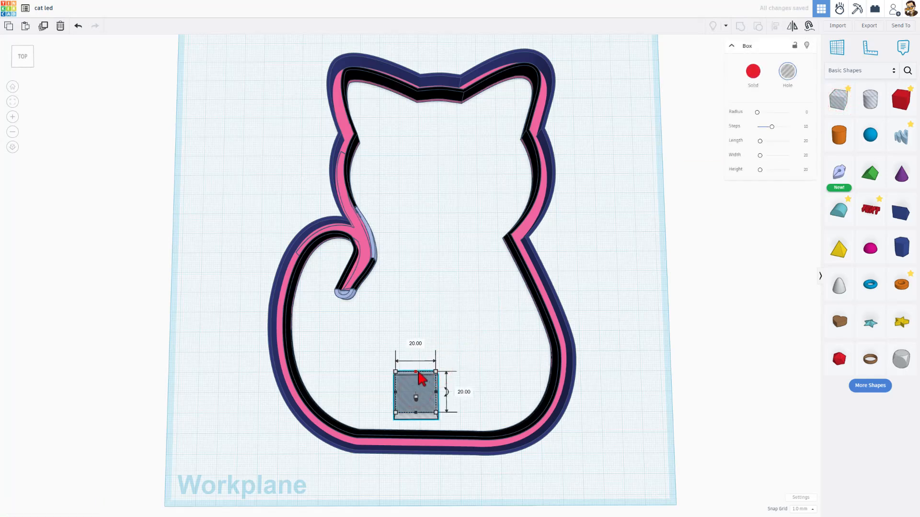
left_click_drag(419, 374, 416, 405)
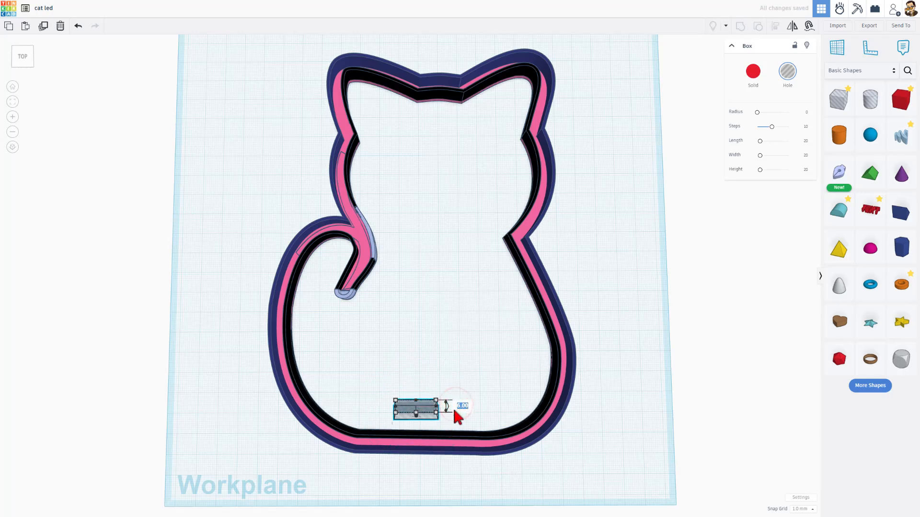
type("5.5")
key("Return")
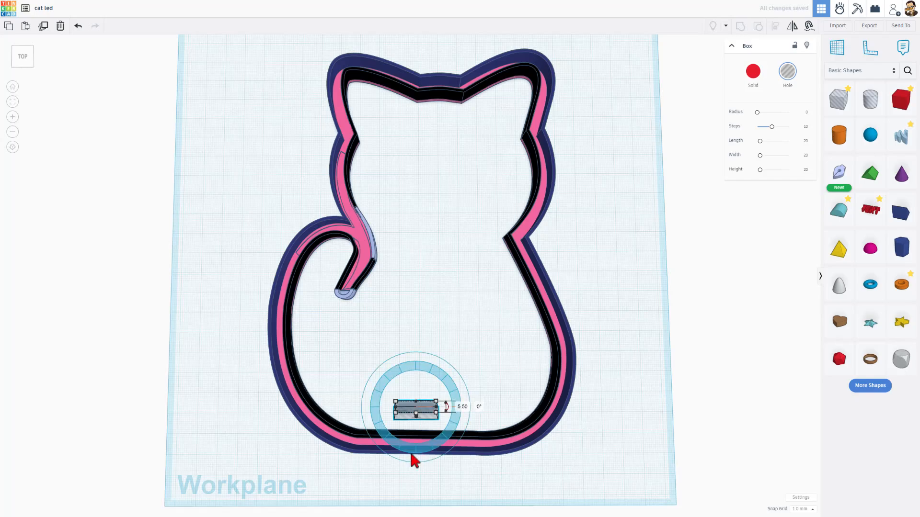
Move the hole box straight down 16 mm in the flat top view onto the pink base along the cat's bottom edge
left_click(416, 372)
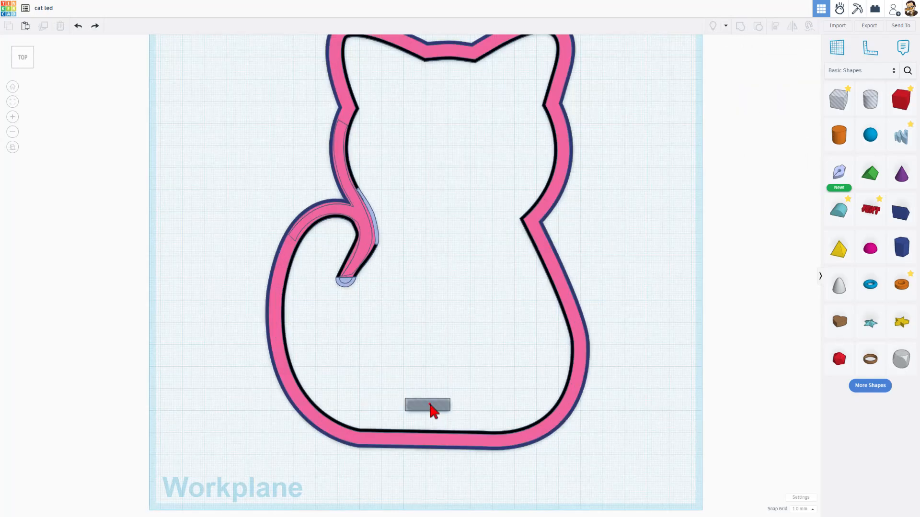
left_click(431, 410)
key("f")
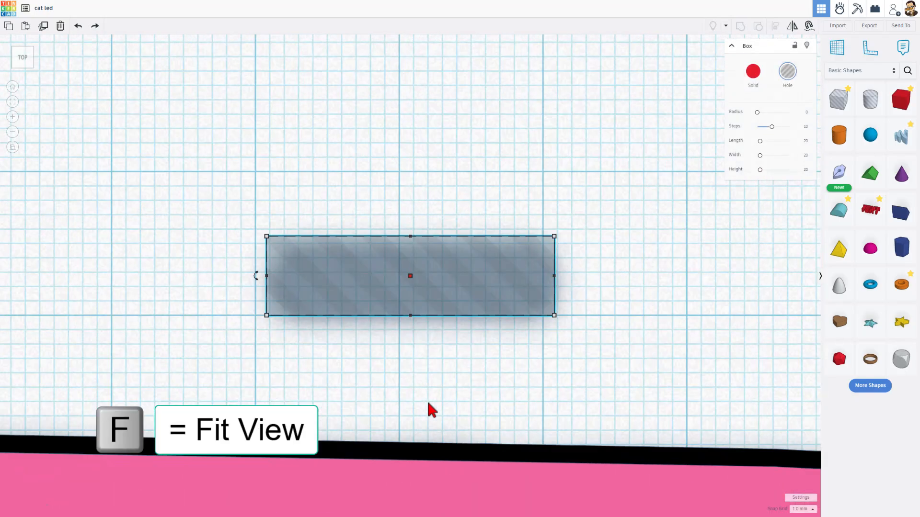
scroll(427, 402, "down", 2)
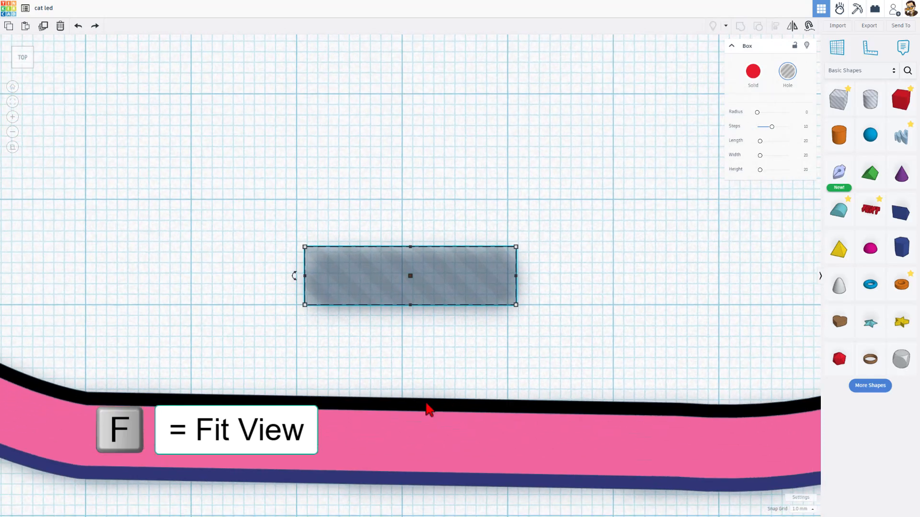
key("Down")
key("Down")
key("Down")
key("Down")
key("Down")
key("Down")
key("Down")
key("Down")
key("Down")
key("Down")
key("Down")
key("Down")
key("Down")
key("Down")
key("Down")
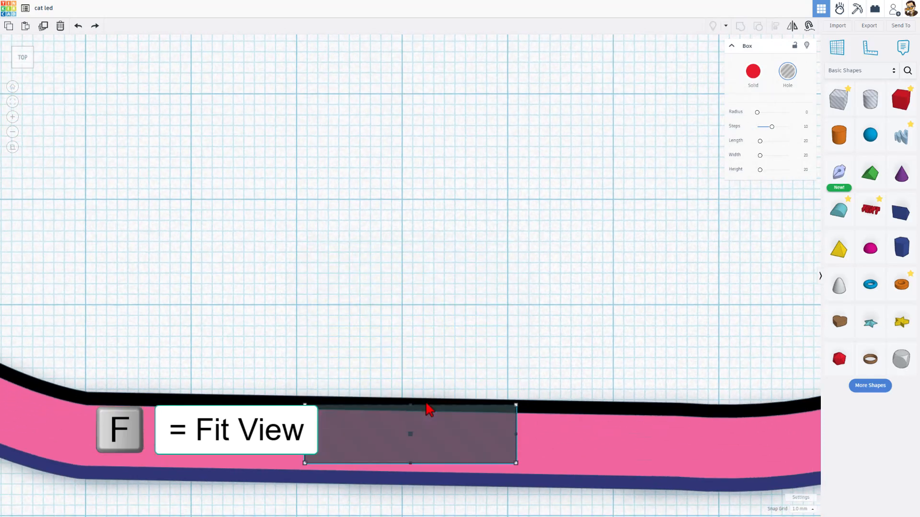
key("Down")
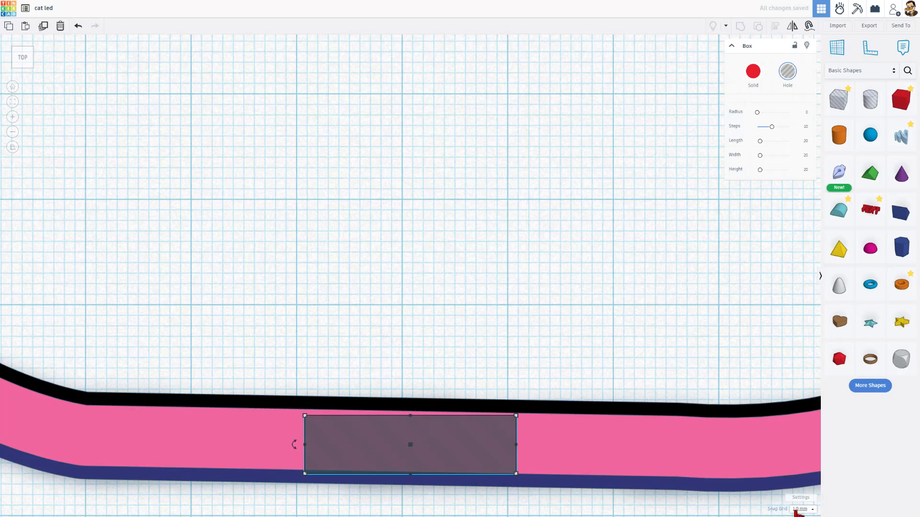
Set the snap grid to 0.1 mm and nudge the hole box 0.3 mm back toward the inner wall
left_click(797, 510)
left_click(803, 440)
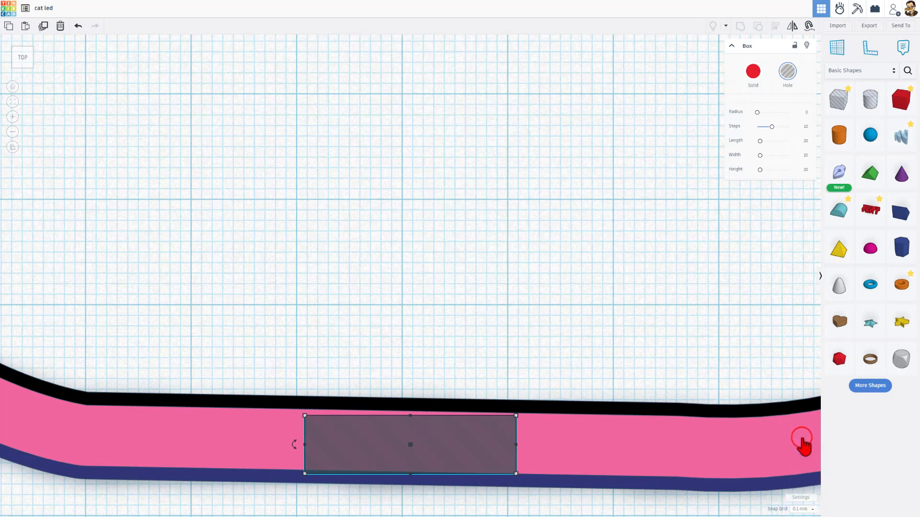
key("Up")
key("Up")
key("Up")
left_click(594, 354)
Group the hole box with the pink base to cut a rectangular opening in its bottom section
scroll(527, 312, "down", 5)
right_click_drag(472, 338, 461, 377)
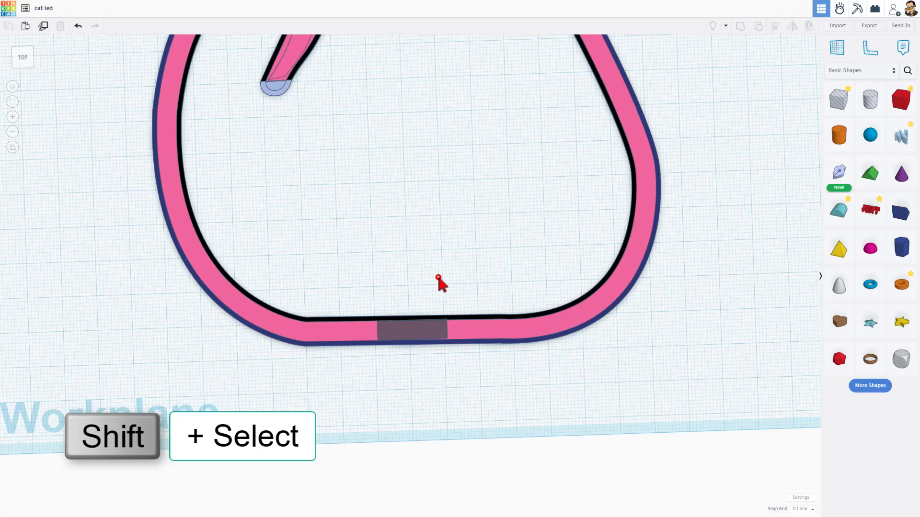
left_click(463, 397)
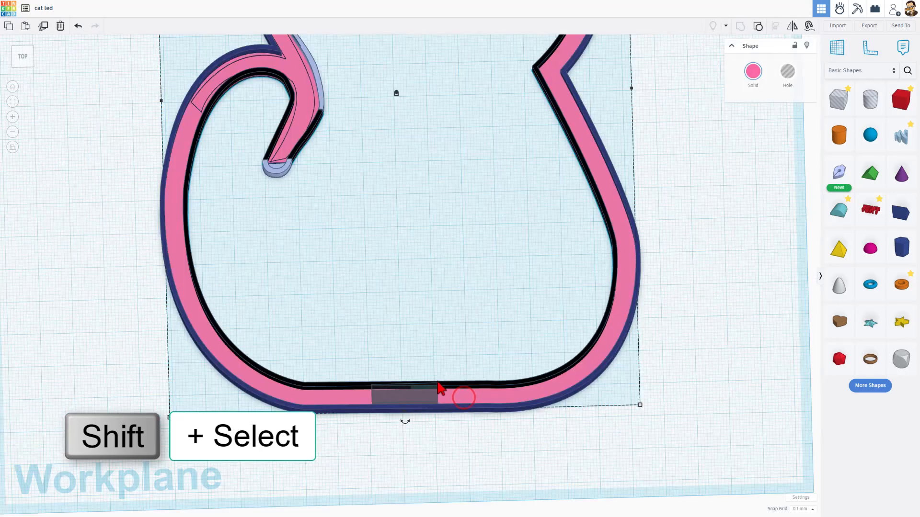
left_click(396, 405, "shift")
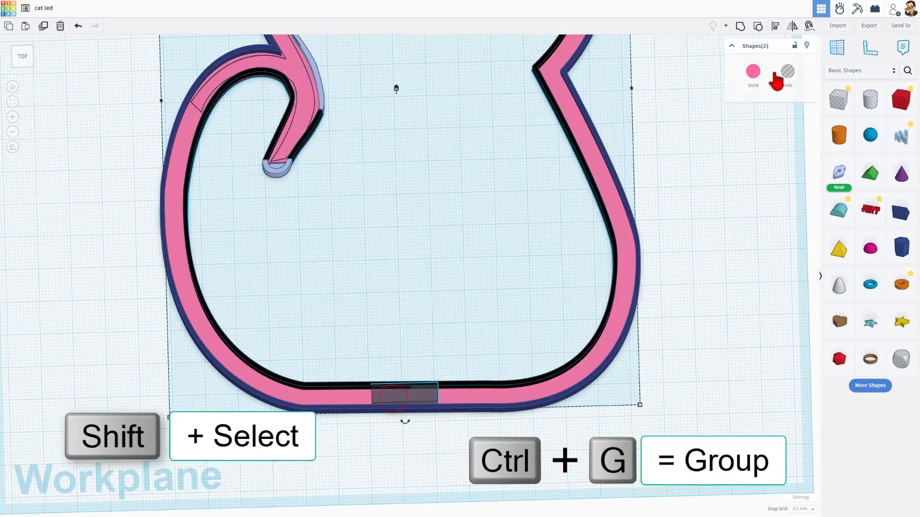
key("ctrl+g")
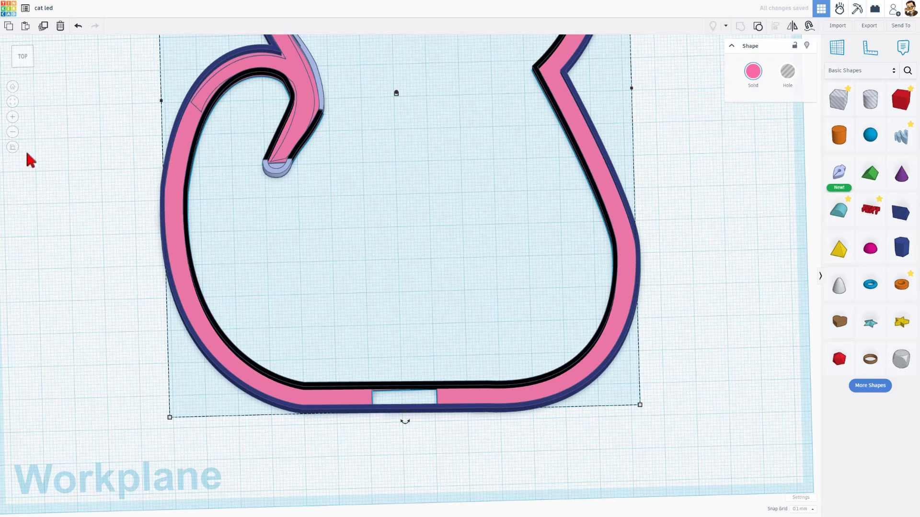
Place a solid red box inside the cat's body and set its corner radius to 3
left_click(12, 146)
scroll(285, 184, "down", 2)
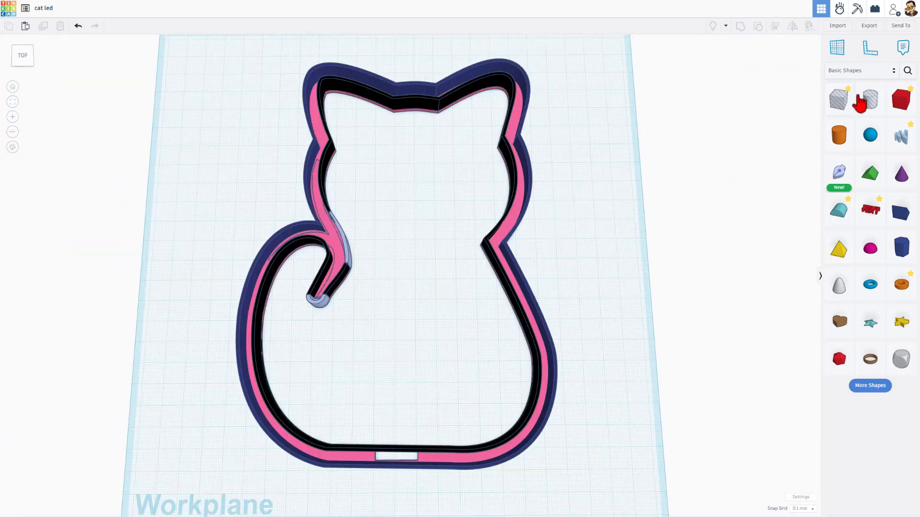
left_click_drag(901, 99, 387, 357)
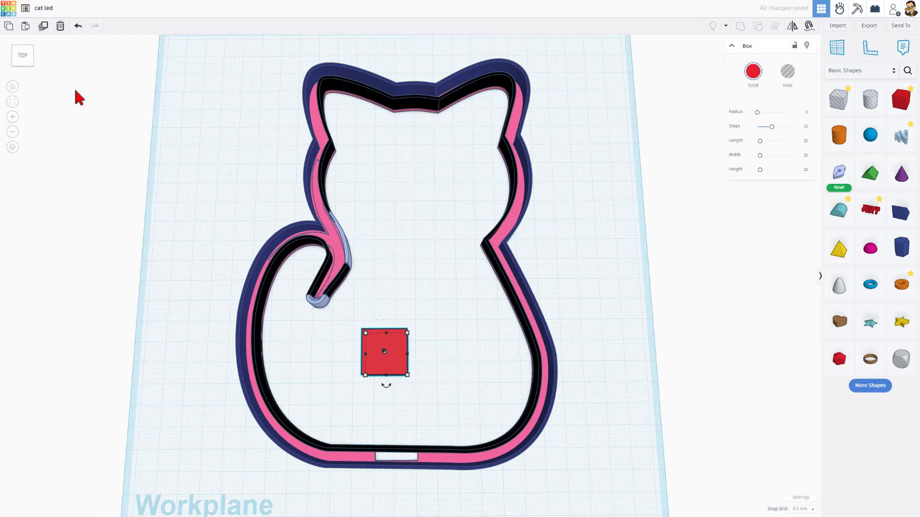
left_click(31, 61)
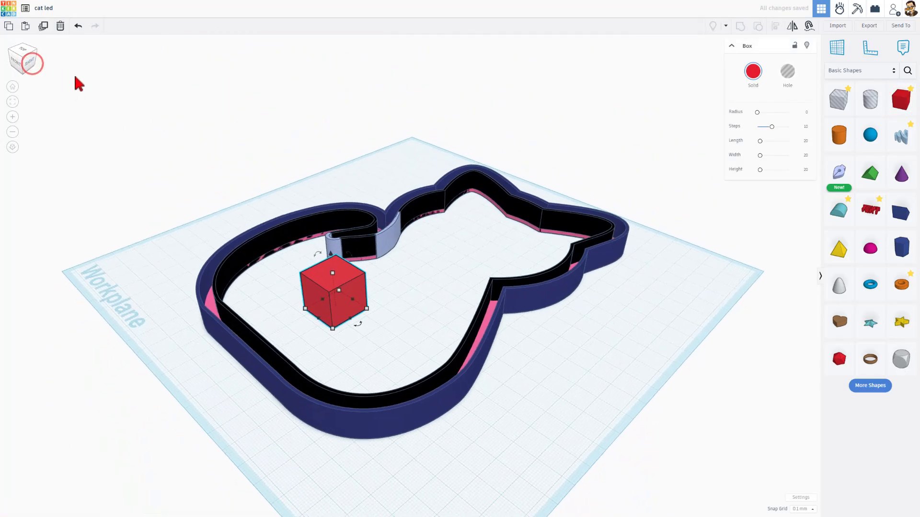
left_click(804, 113)
key("Return")
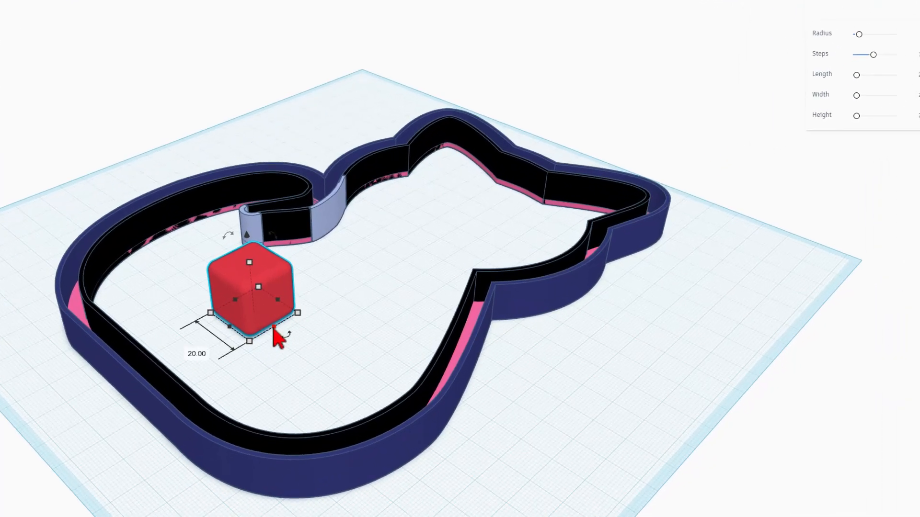
Try stretching the rounded red box to 51.50 mm on one side, and undo the stretch
left_click_drag(273, 327, 345, 376)
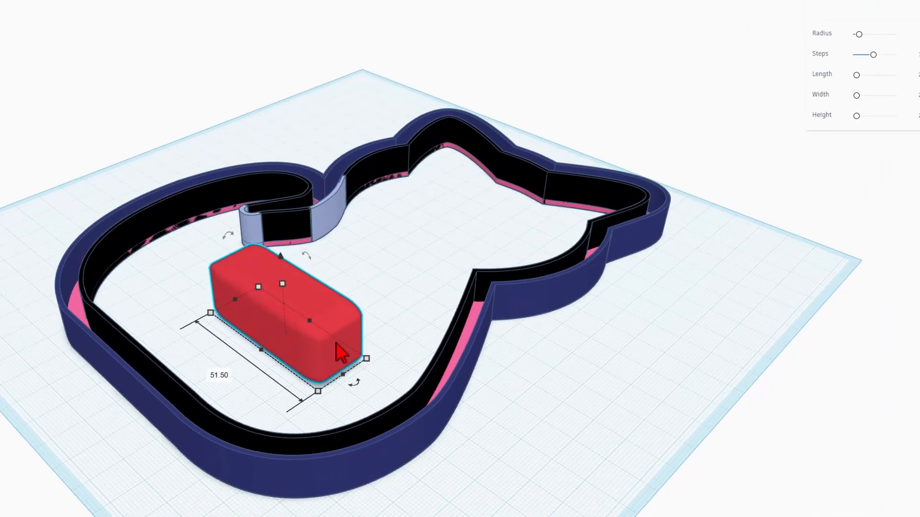
key("ctrl+z")
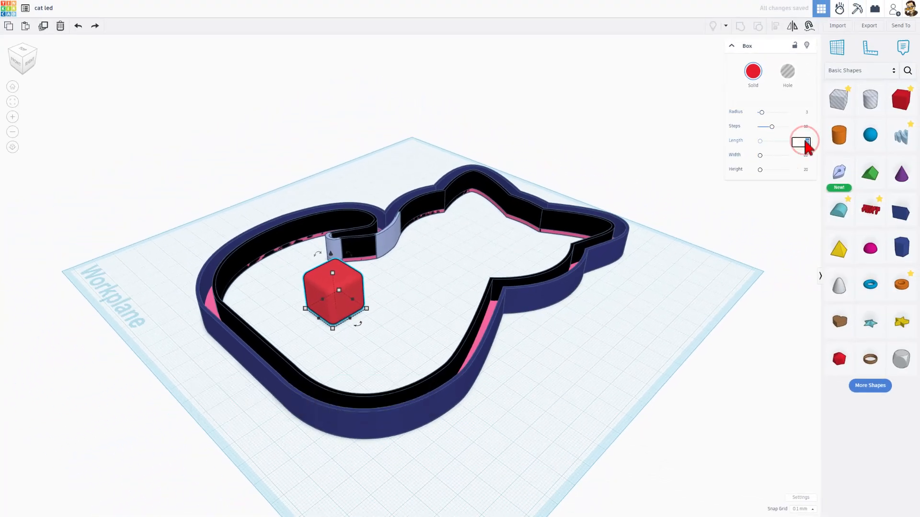
Set the rounded red box's length to 40, width to 80 and height to 6, and reposition it within the cat's lower body
key("Return")
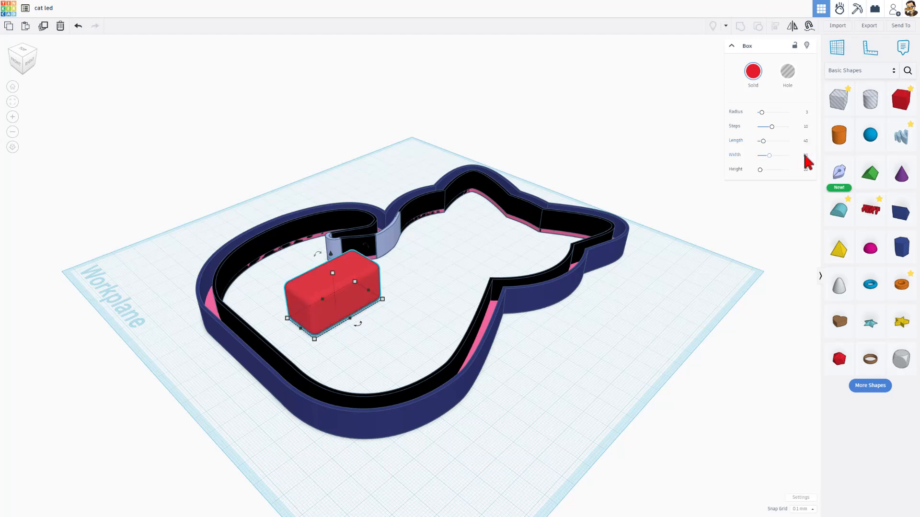
key("Return")
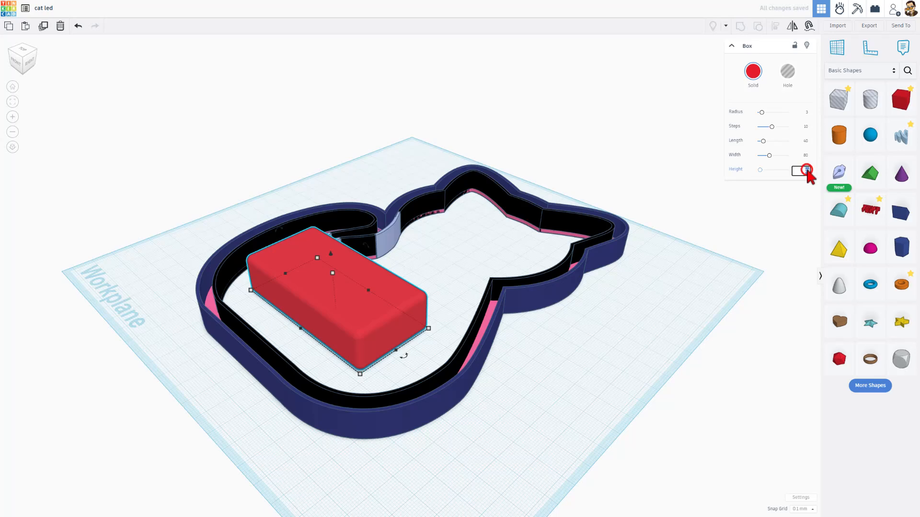
key("Return")
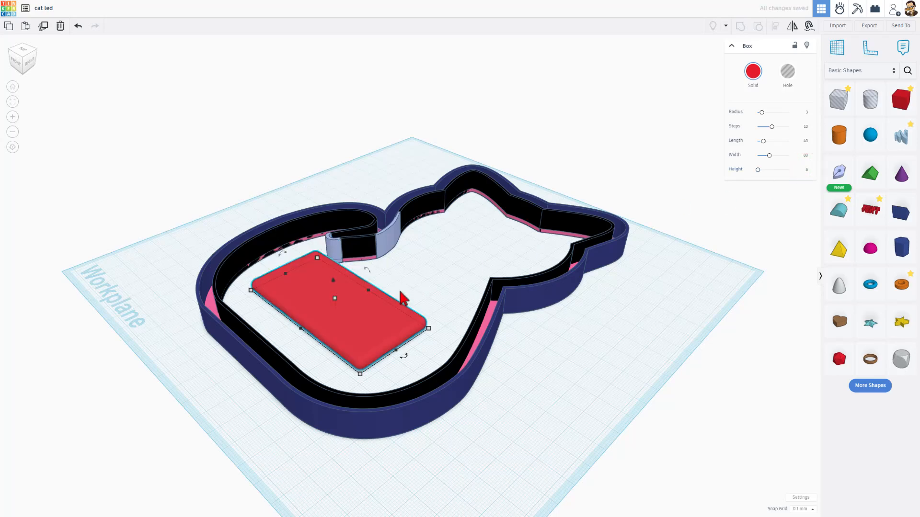
right_click_drag(238, 372, 360, 396)
left_click_drag(362, 365, 382, 375)
right_click_drag(382, 373, 367, 348)
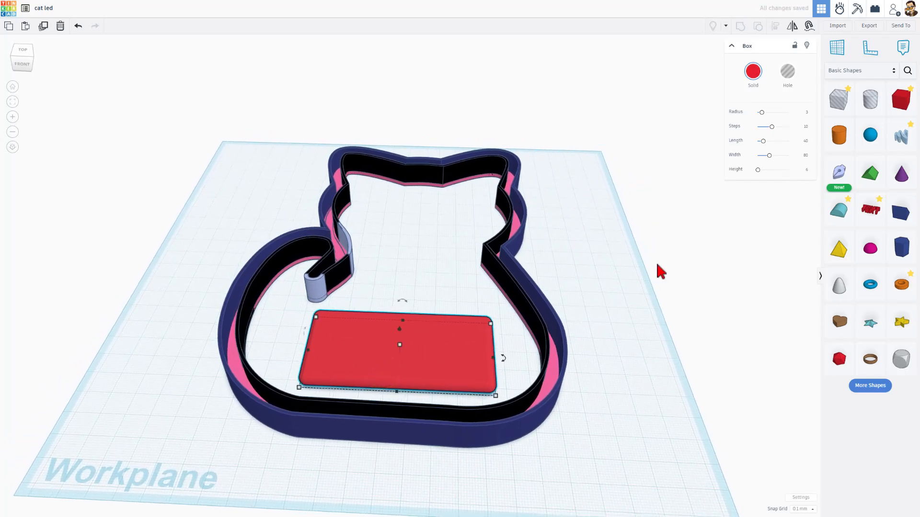
Place a hole box behind the red plate inside the cat and set its length to 6 and width to 60
left_click_drag(838, 98, 383, 294)
key("ctrl+z")
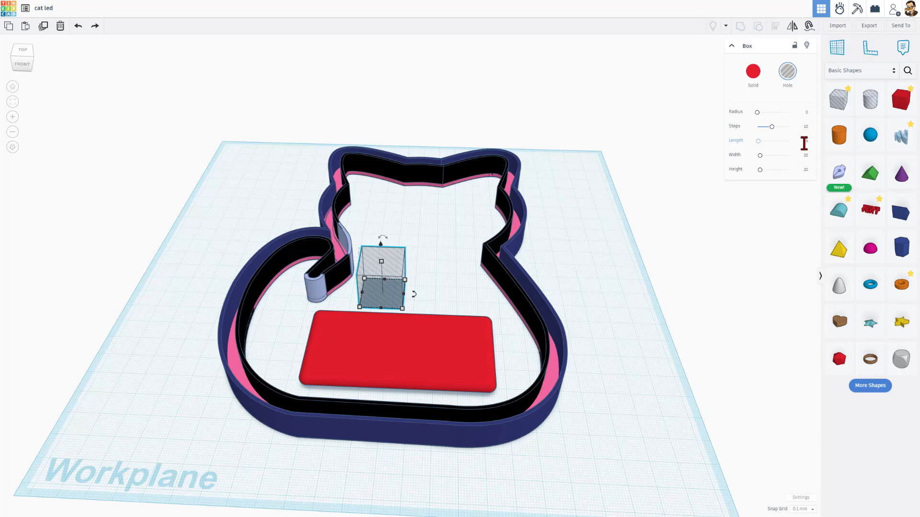
key("Return")
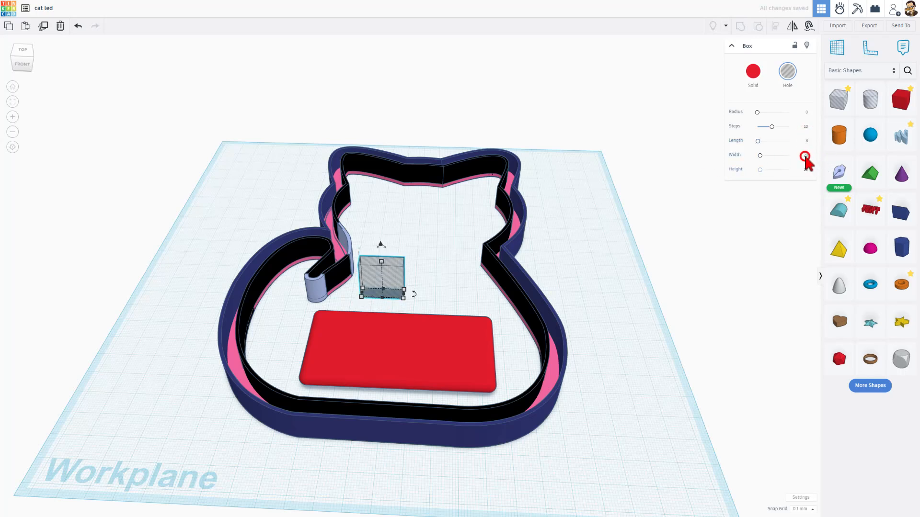
left_click(805, 156)
type("60")
key("Return")
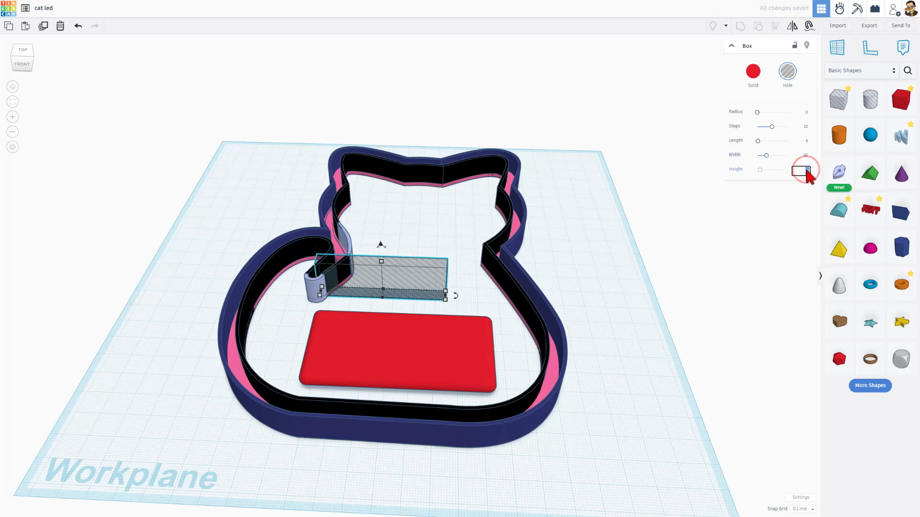
left_click(383, 309)
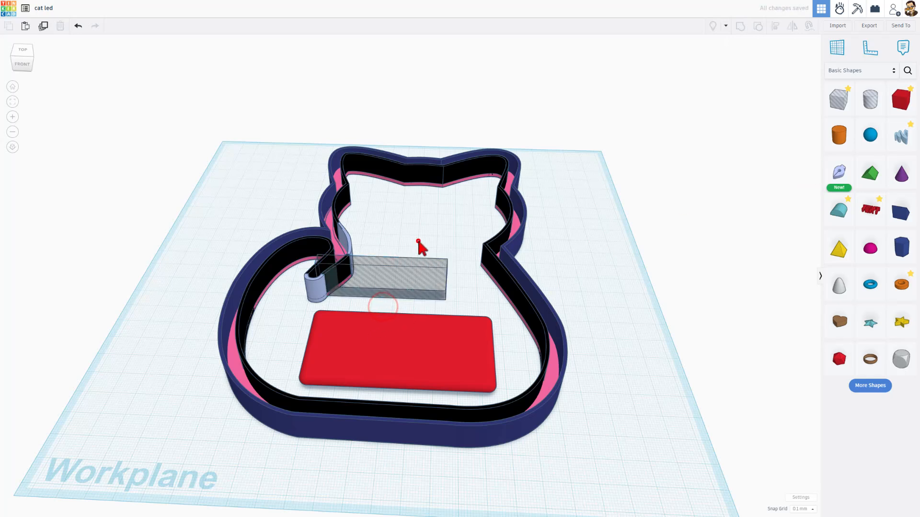
Align the hole box and the red plate on their centers in both horizontal directions
left_click_drag(418, 241, 395, 347)
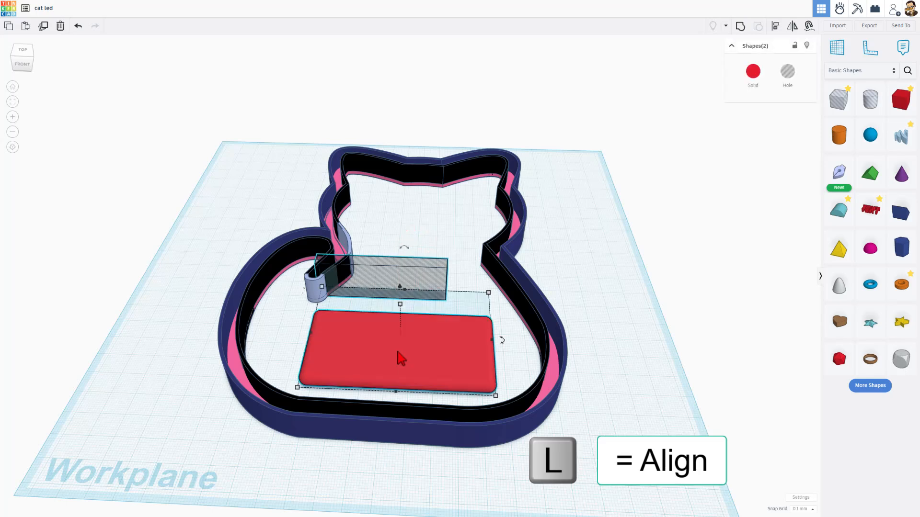
key("l")
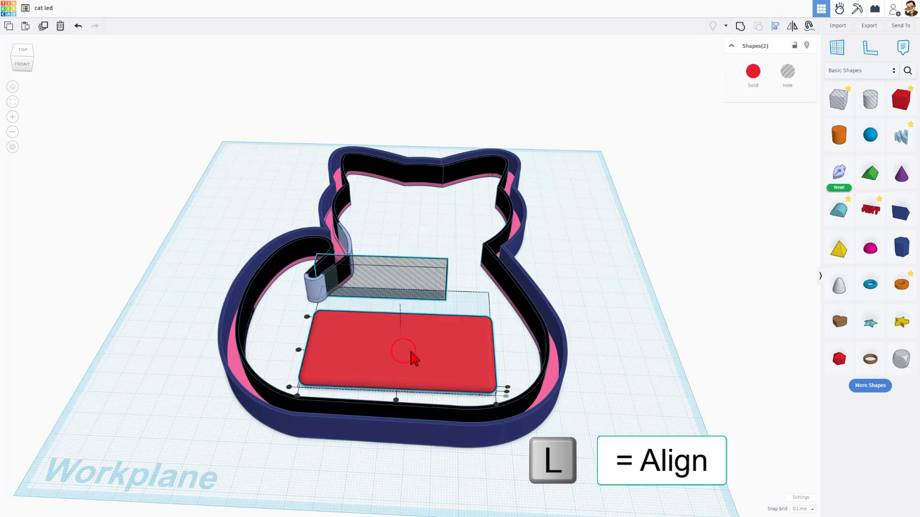
left_click(395, 400)
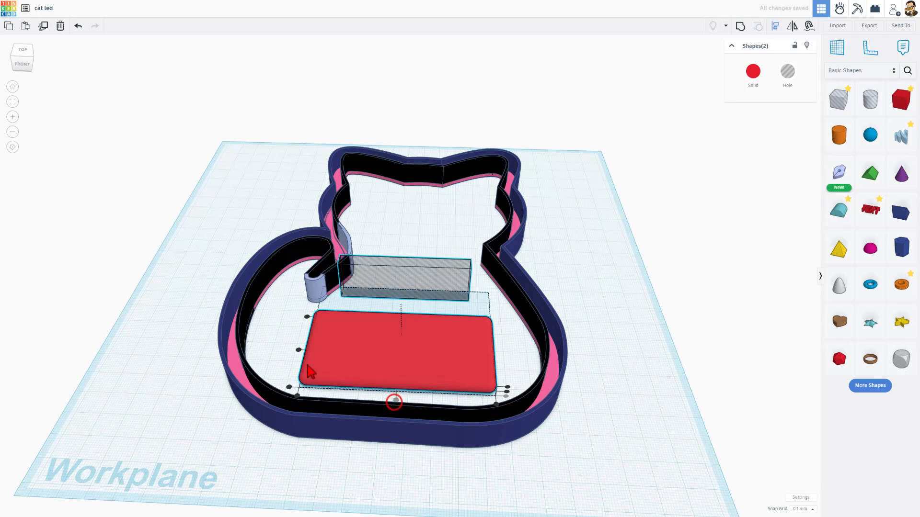
left_click(299, 349)
left_click(296, 339)
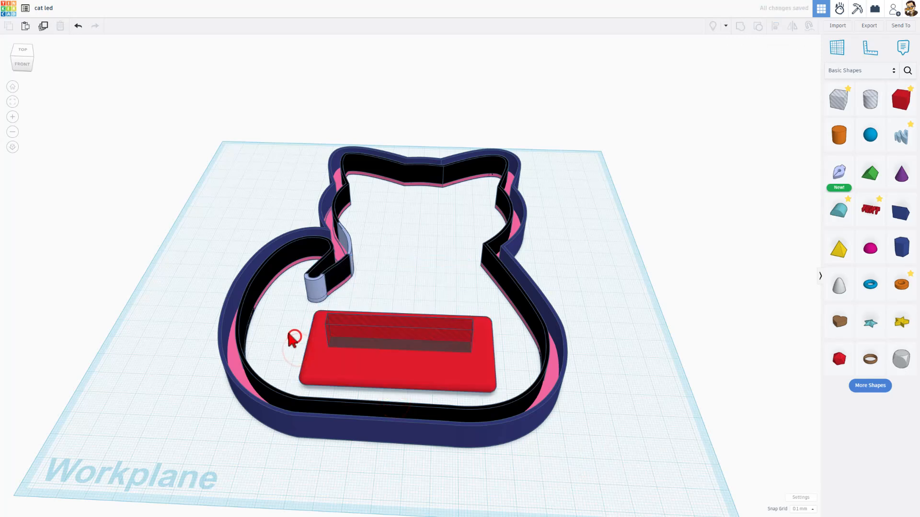
Duplicate the hole box and move the copy straight forward until it lies in front of the cat frame
left_click(396, 341)
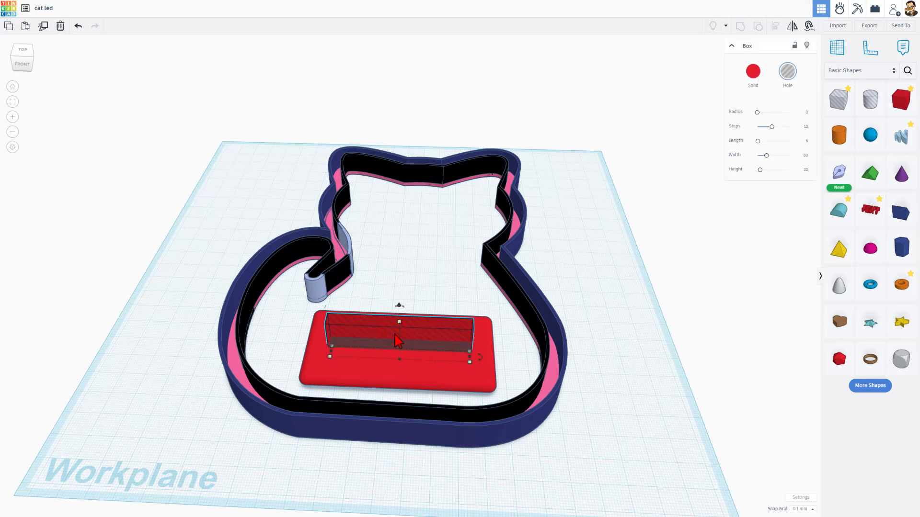
key("ctrl+d")
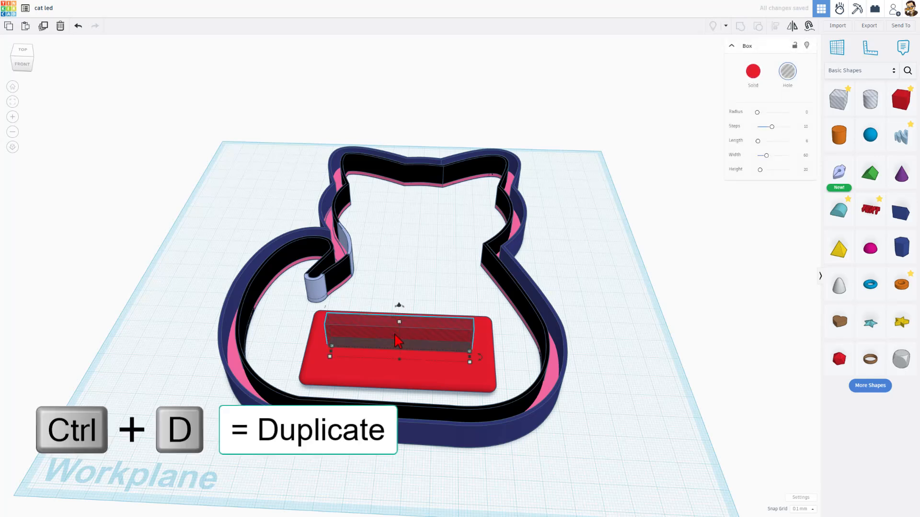
key("Down")
key("Down")
key("Down")
key("Down")
key("Down")
key("Down")
key("Down")
key("Down")
key("Down")
key("Down")
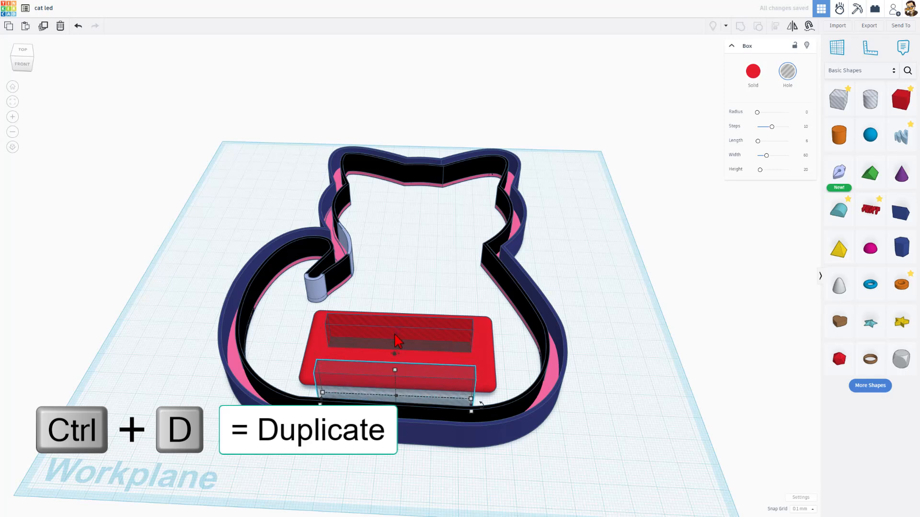
key("shift+Down")
key("shift+Down")
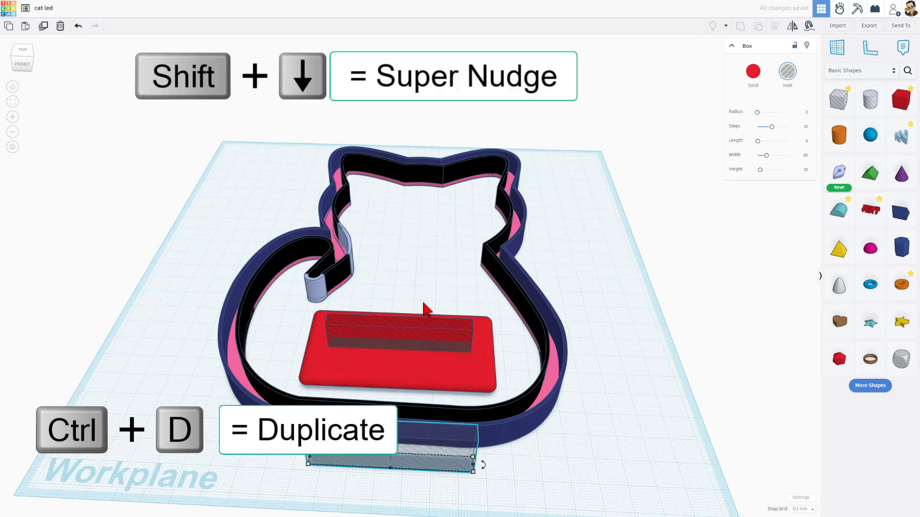
Group the original hole box with the red plate to cut a slot through the plate's center
left_click_drag(424, 304, 402, 345)
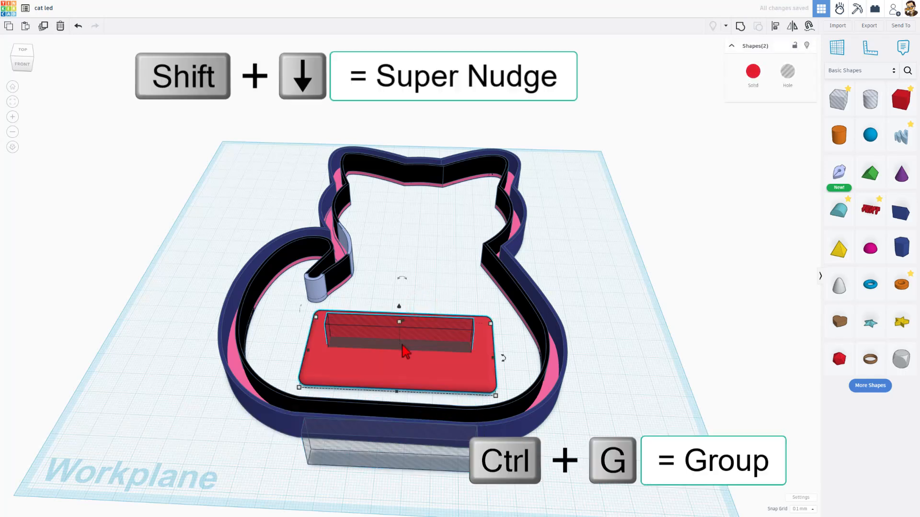
key("ctrl+g")
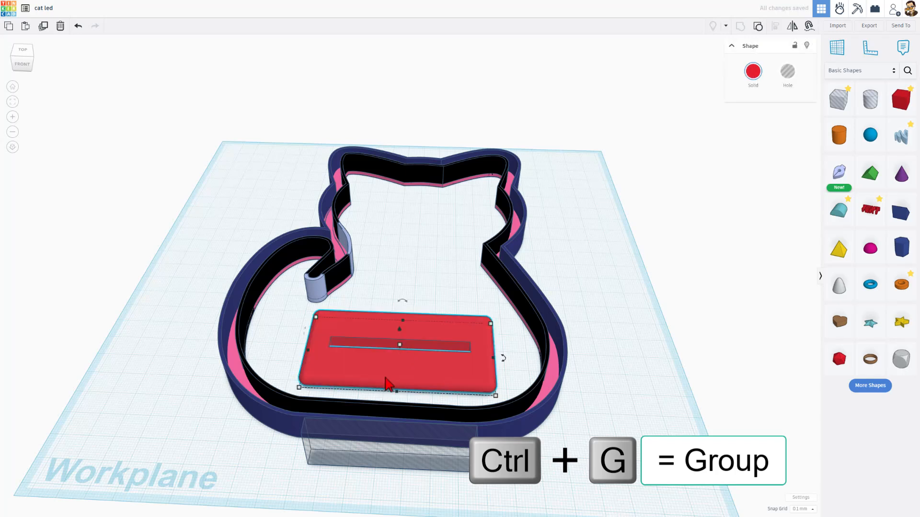
Set the copied hole box's height to 6 and radius to 2, and turn it into a solid red bar
left_click(378, 452)
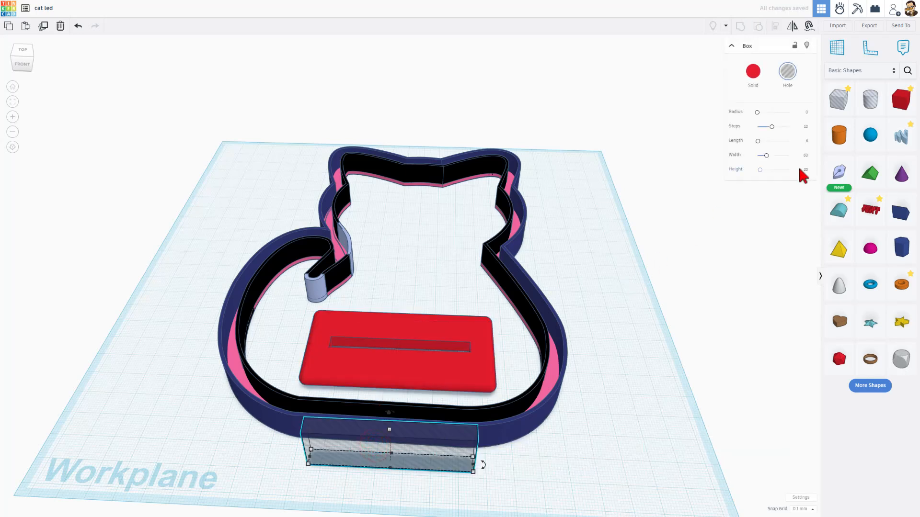
left_click(357, 361)
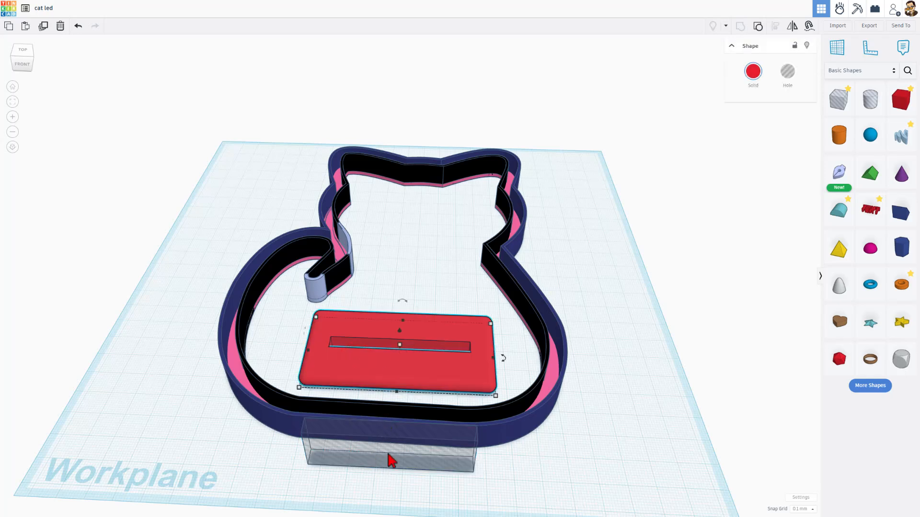
left_click(392, 461)
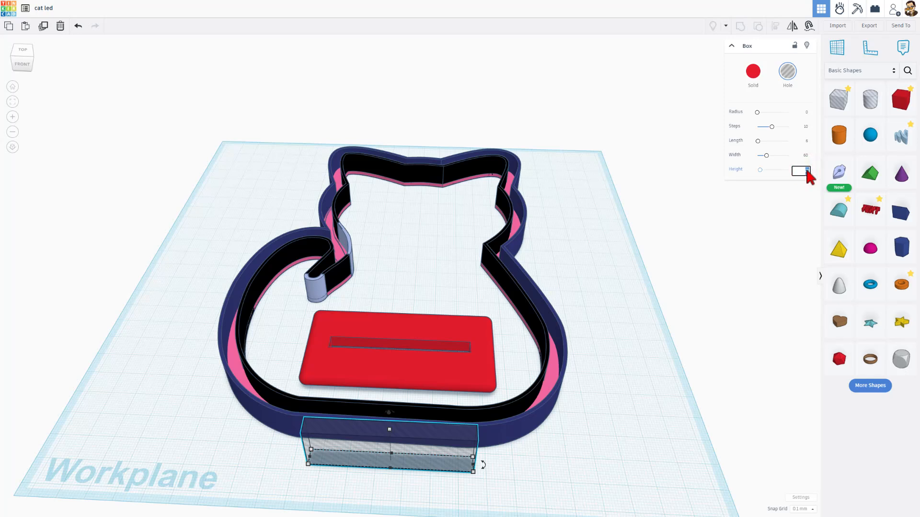
key("Return")
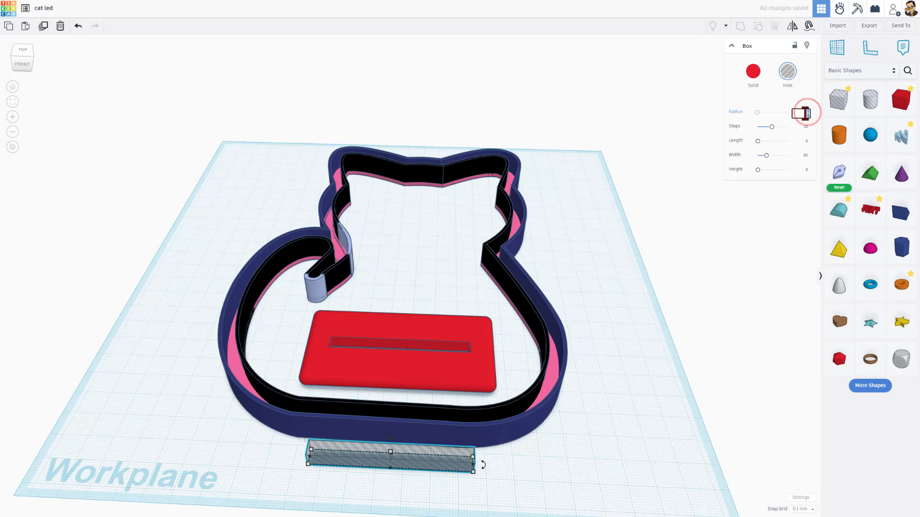
key("Return")
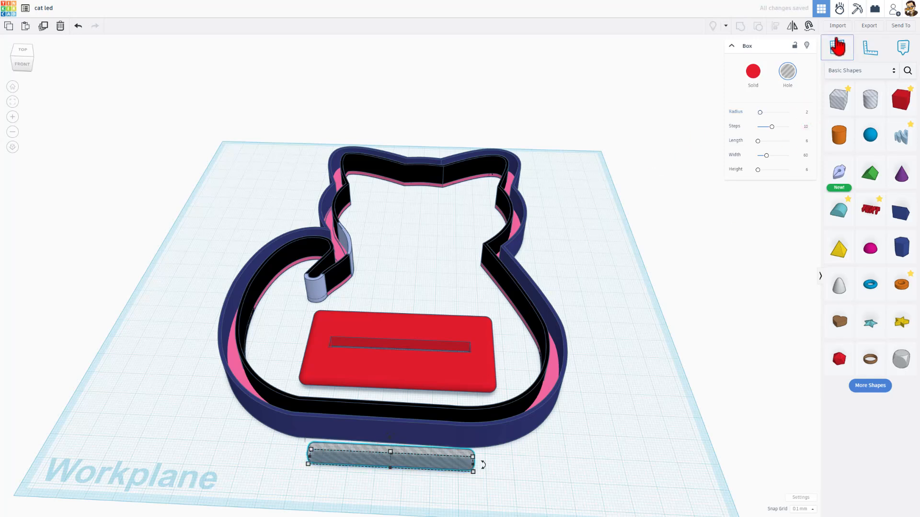
left_click(754, 71)
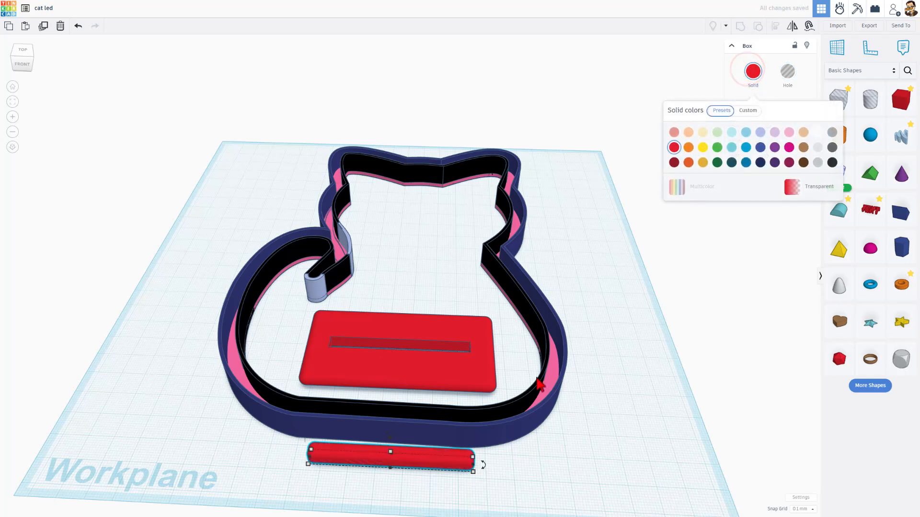
Rotate the red bar -90° about its long axis
right_click_drag(550, 441, 335, 385)
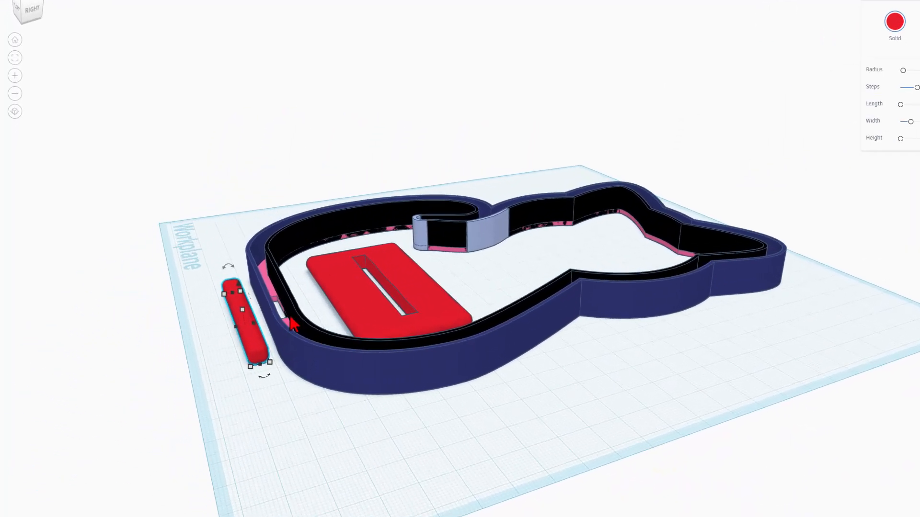
left_click_drag(191, 276, 201, 285)
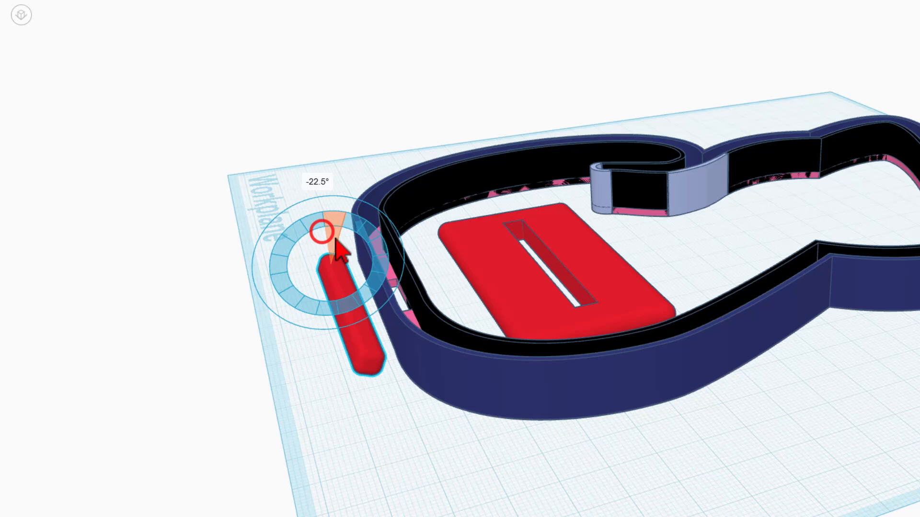
left_click_drag(335, 242, 357, 258)
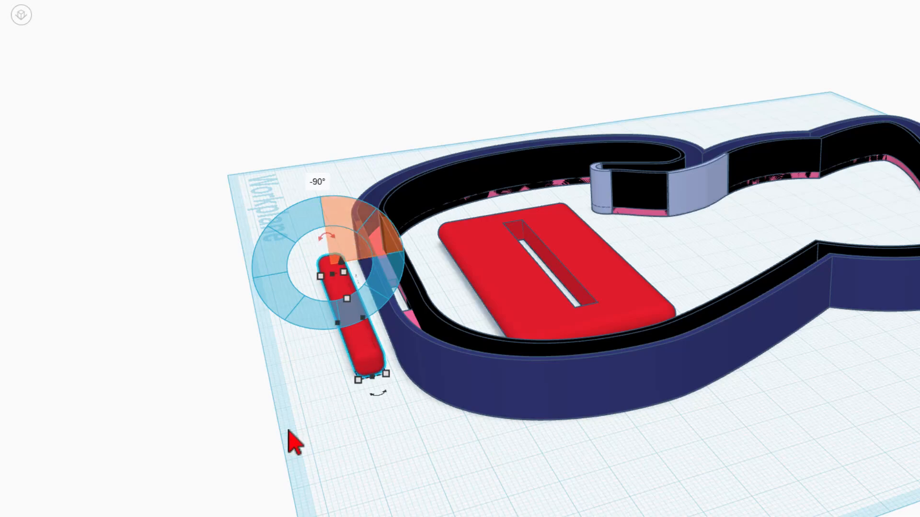
left_click(316, 433)
Align the red bar to the cat frame, centering it along the frame's width and at mid-height
right_click_drag(317, 434, 726, 496)
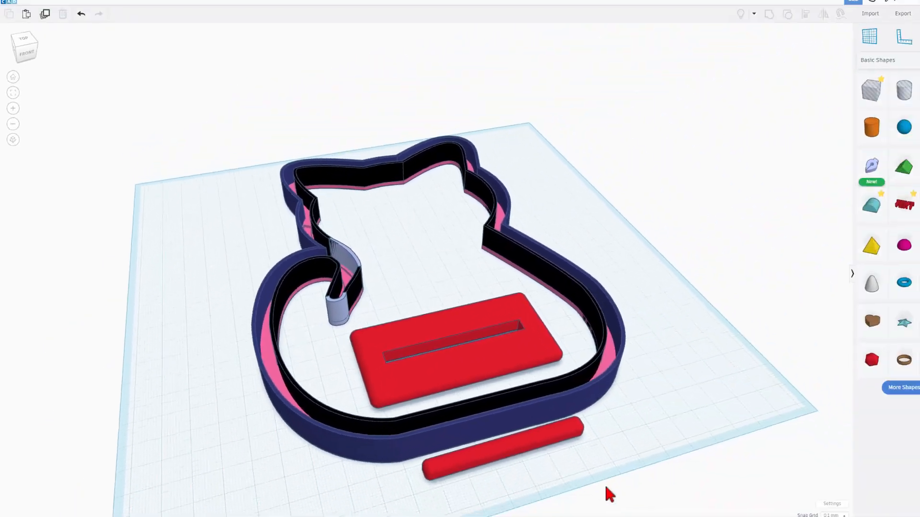
left_click(584, 482)
left_click(493, 457)
left_click(483, 423, "shift")
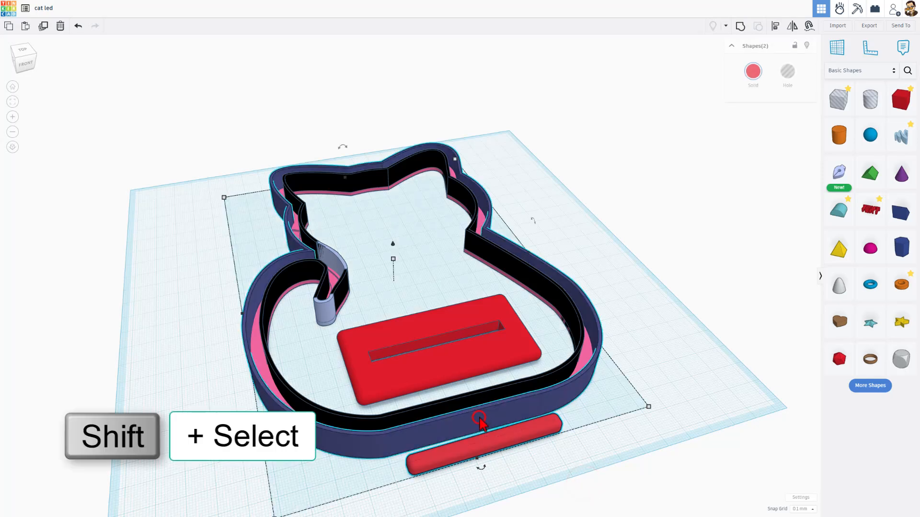
key("l")
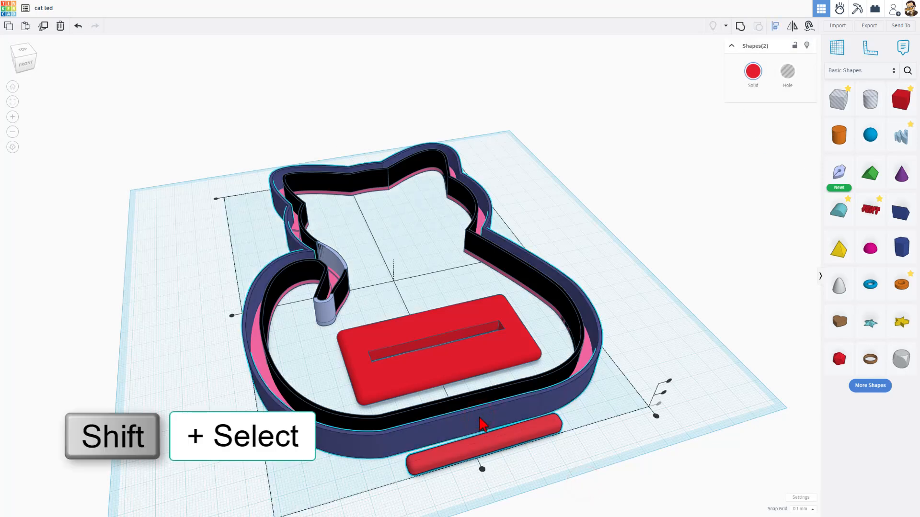
left_click(469, 422)
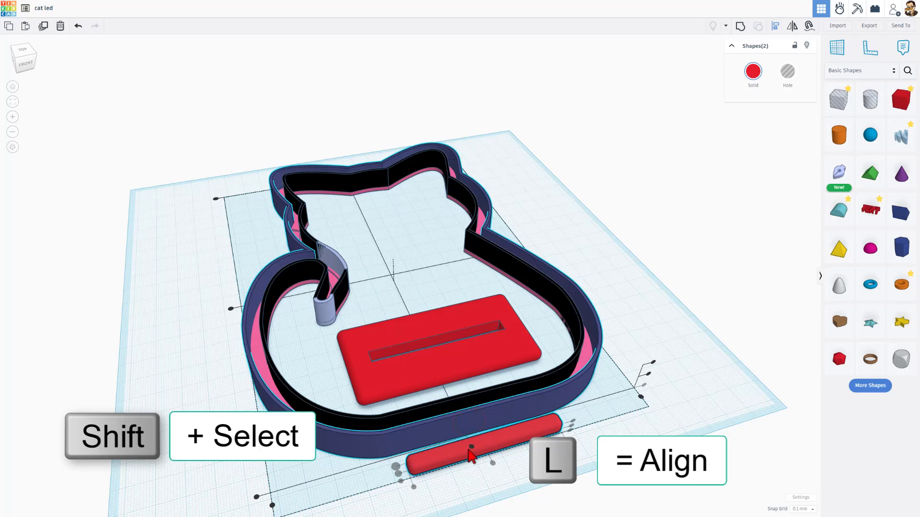
left_click(472, 447)
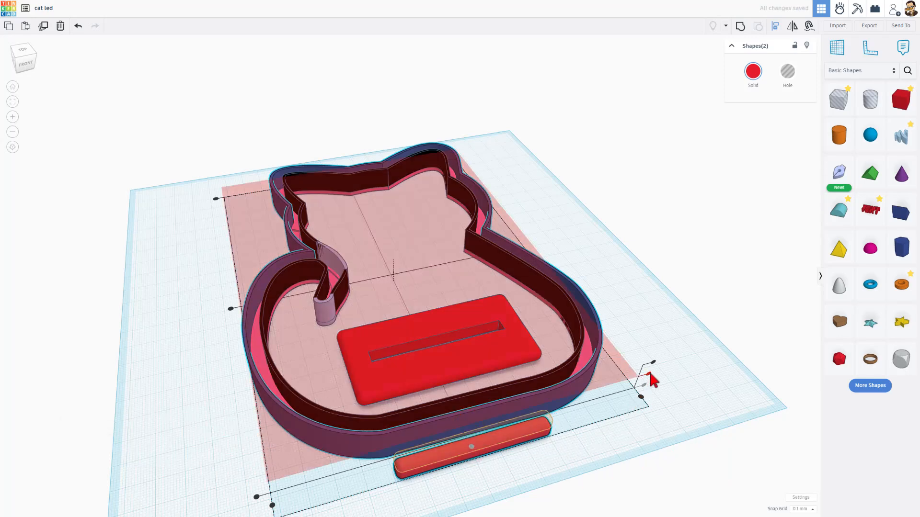
right_click_drag(676, 382, 637, 355)
left_click(636, 357)
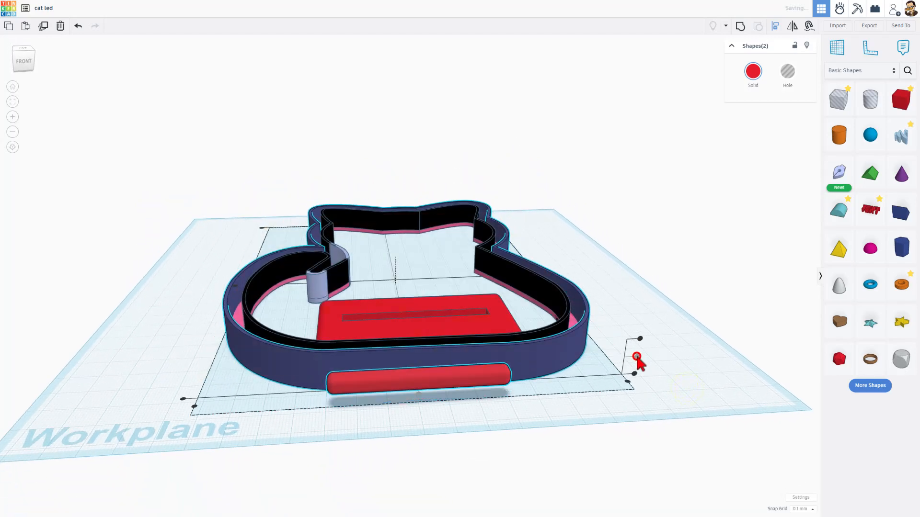
left_click(476, 427)
Set the snap grid to 1.0 mm and nudge the red bar against the outer bottom edge of the cat frame
right_click_drag(476, 428, 606, 411)
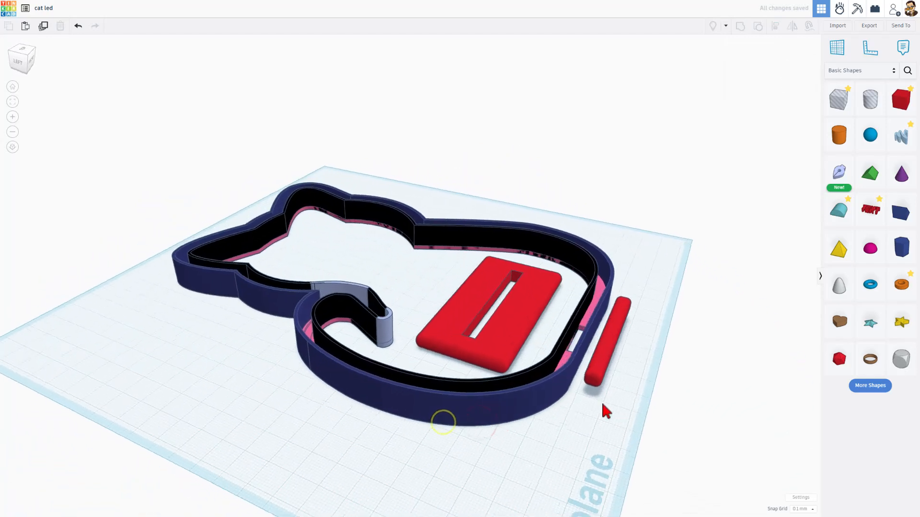
left_click(614, 360)
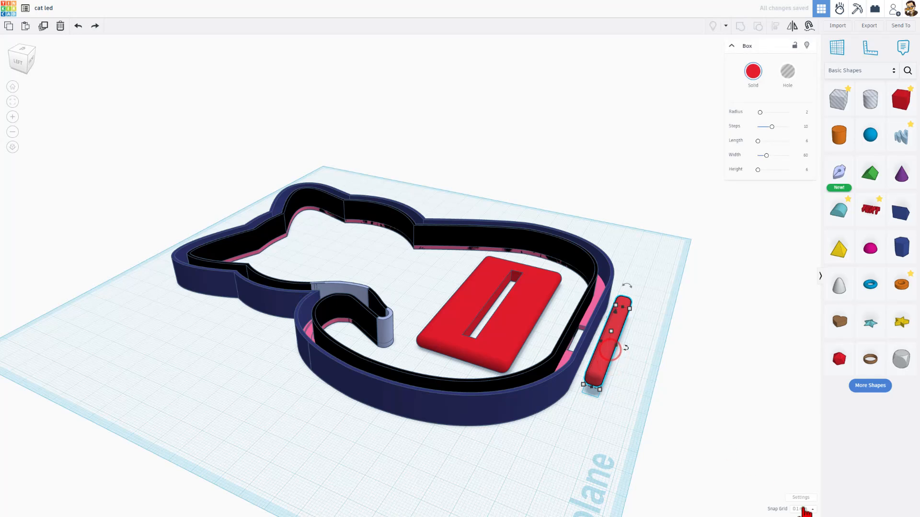
left_click(803, 508)
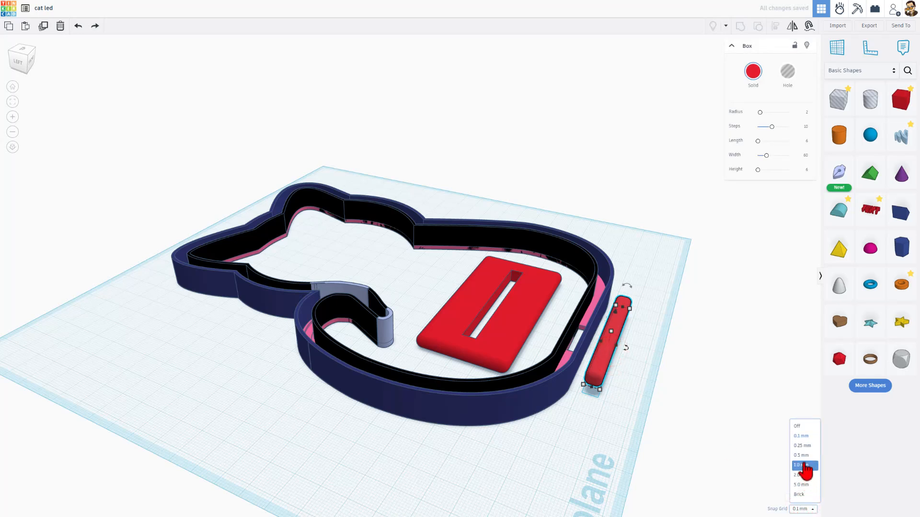
left_click(803, 462)
key("Left")
key("Left")
key("Left")
key("Left")
key("Left")
key("Left")
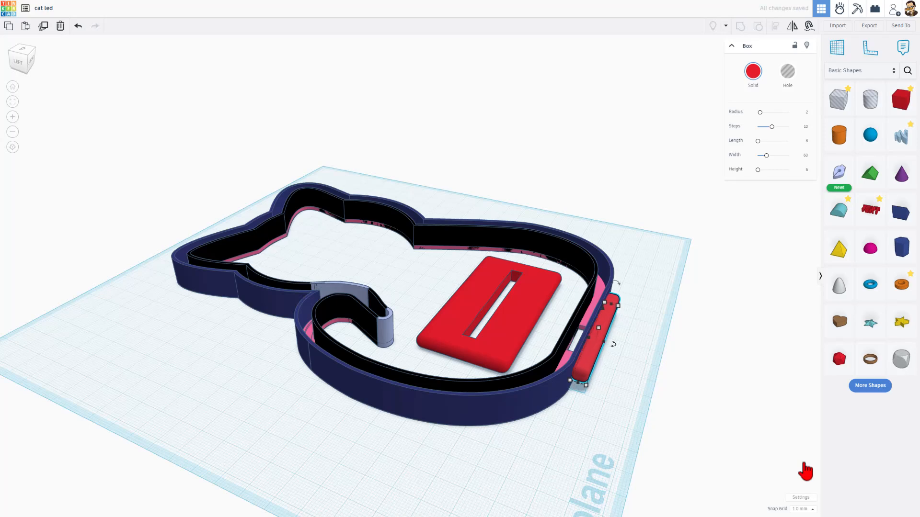
left_click(659, 392)
Select the cat frame, slotted plate and bar together and export them as cat led.stl into the 3dmodeling folder
right_click_drag(690, 381, 439, 422)
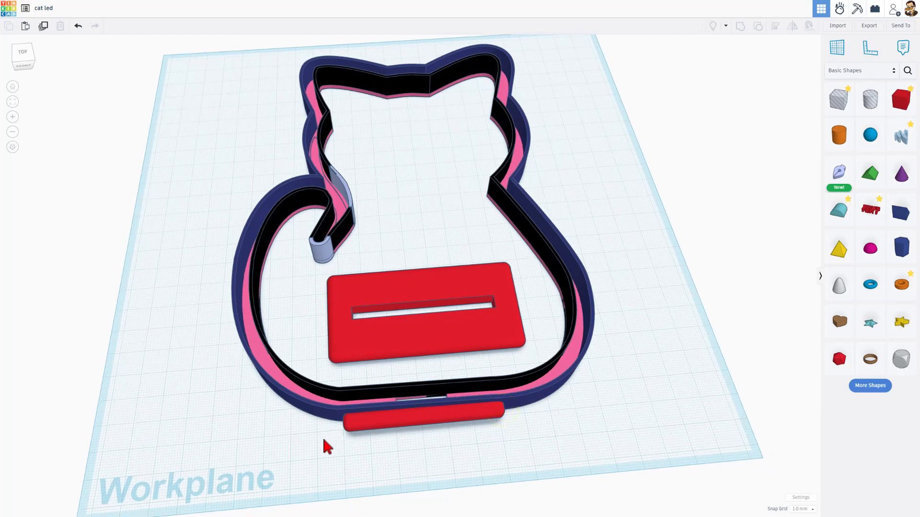
right_click_drag(389, 378, 472, 326)
left_click_drag(245, 169, 581, 443)
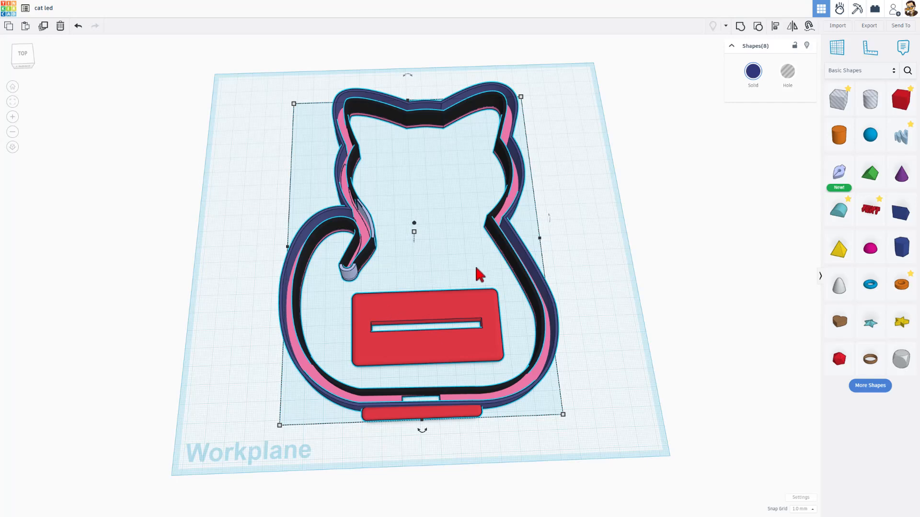
left_click(869, 25)
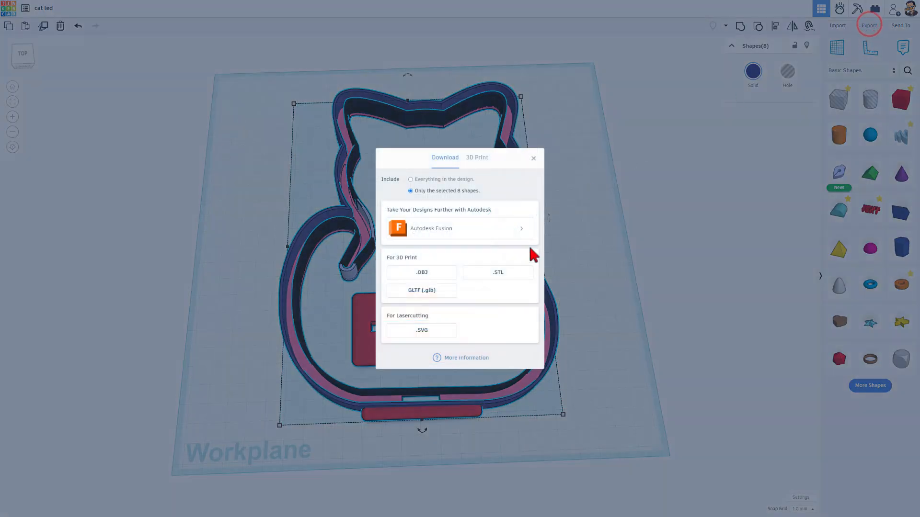
left_click(495, 276)
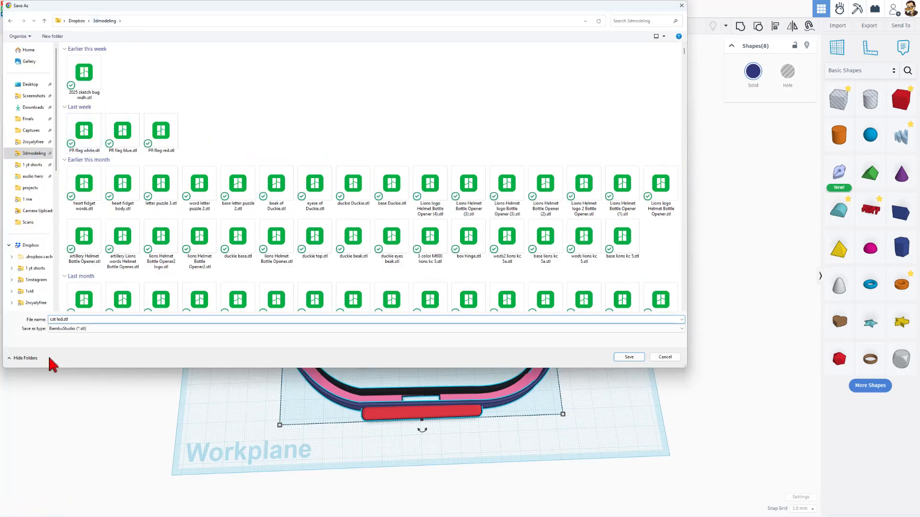
left_click(629, 358)
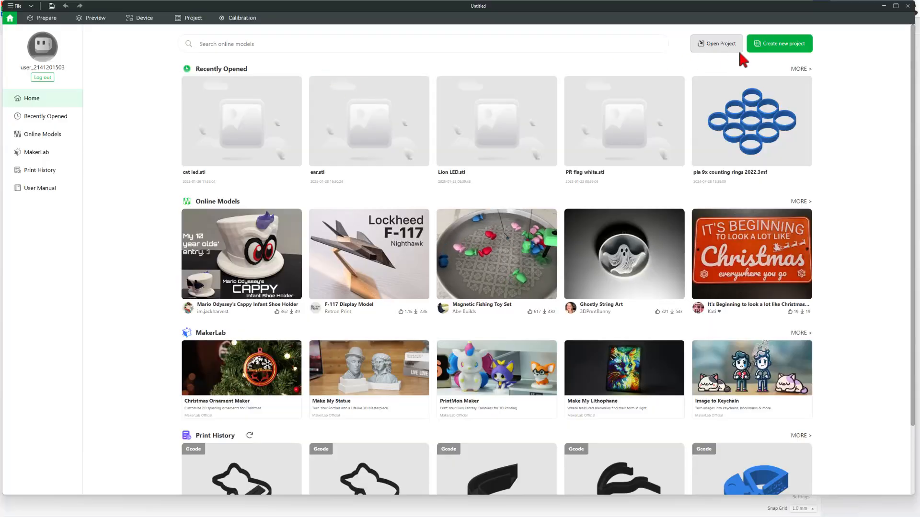
In Bambu Studio, create a new project and import cat led.stl from the 3dmodeling folder
left_click(769, 44)
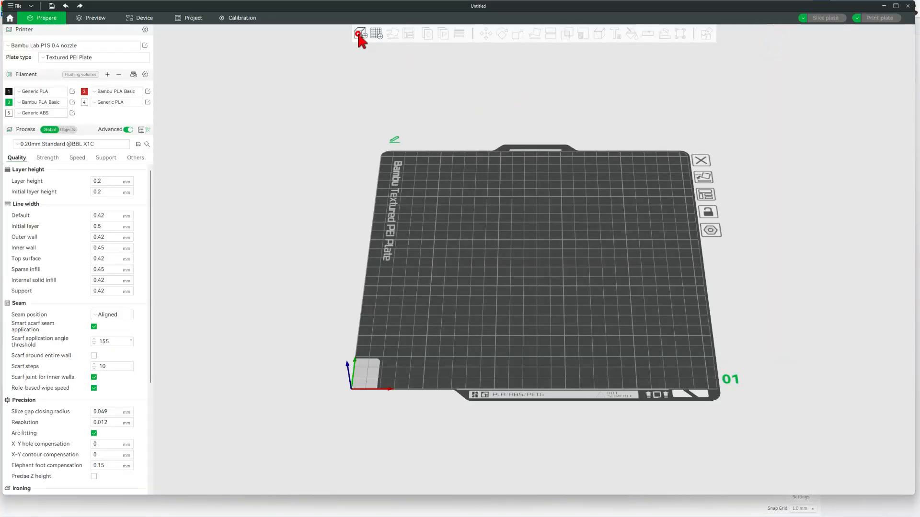
left_click(358, 33)
left_click(38, 139)
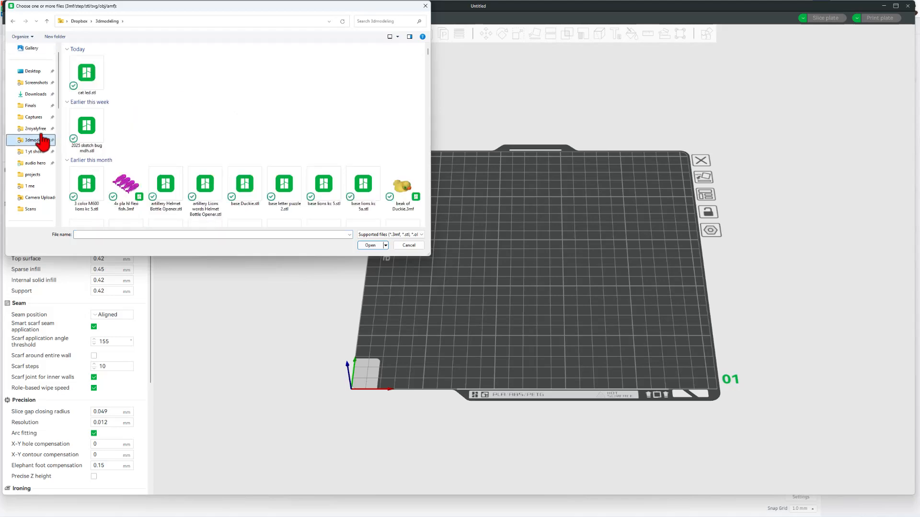
double_click(89, 82)
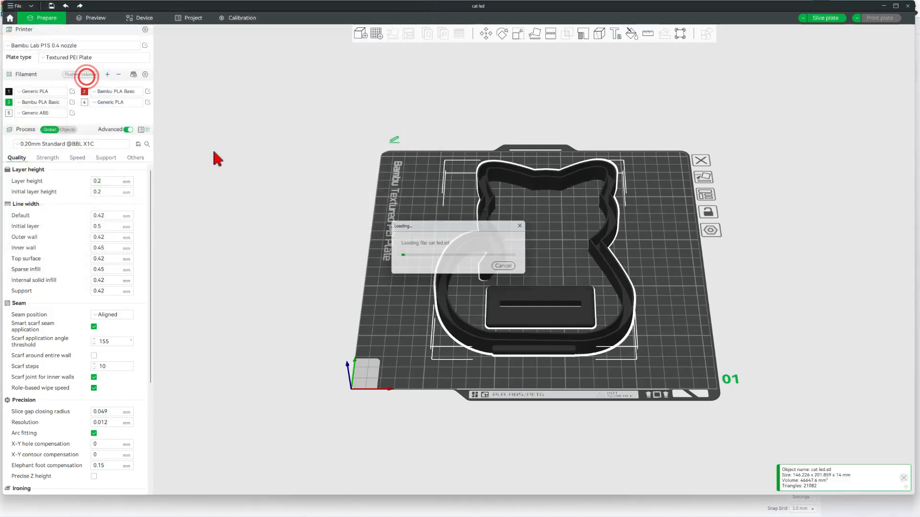
Enable supports for the cat model and slice the plate
left_click_drag(513, 362, 179, 183)
left_click(97, 159)
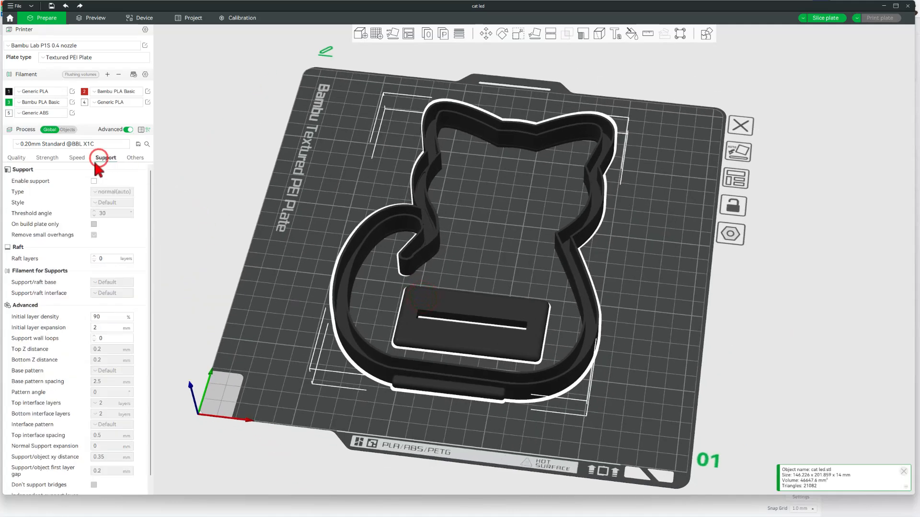
left_click(93, 181)
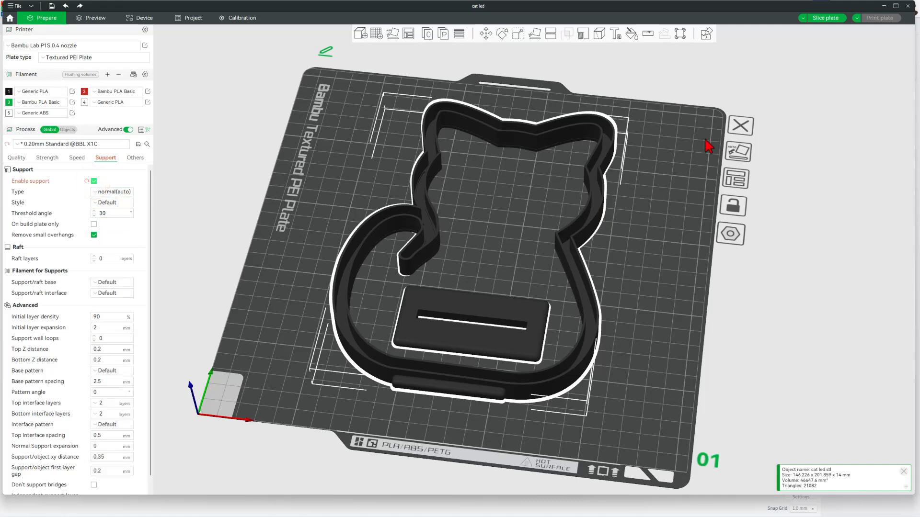
left_click(819, 19)
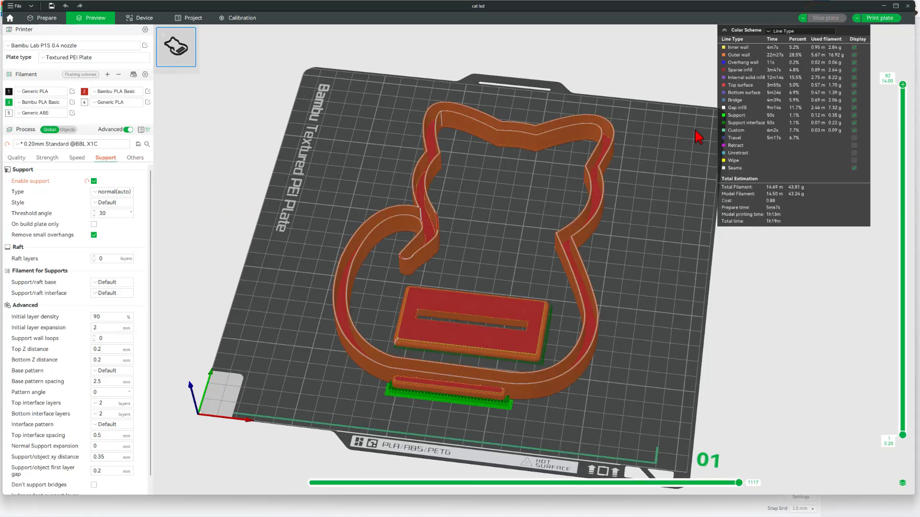
Send the sliced cat led job to the printer and try to start the printer's live camera feed
left_click(880, 19)
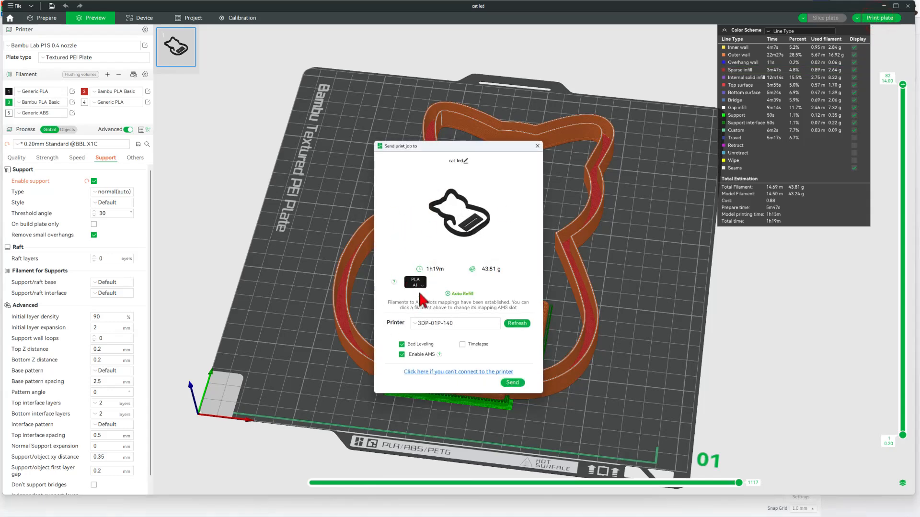
left_click(517, 383)
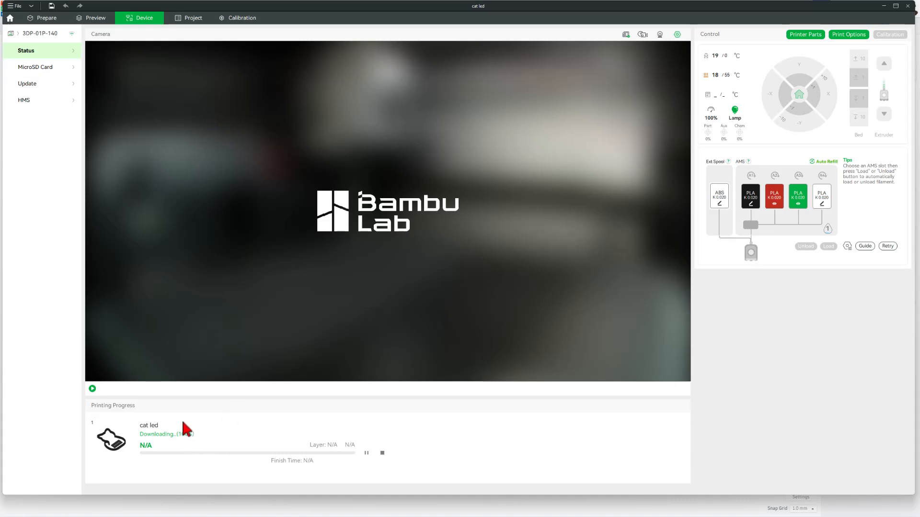
left_click(93, 388)
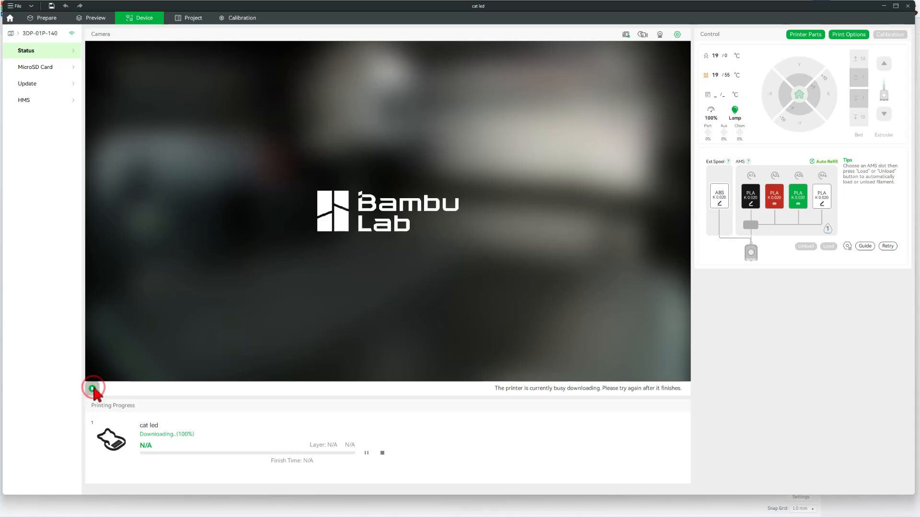